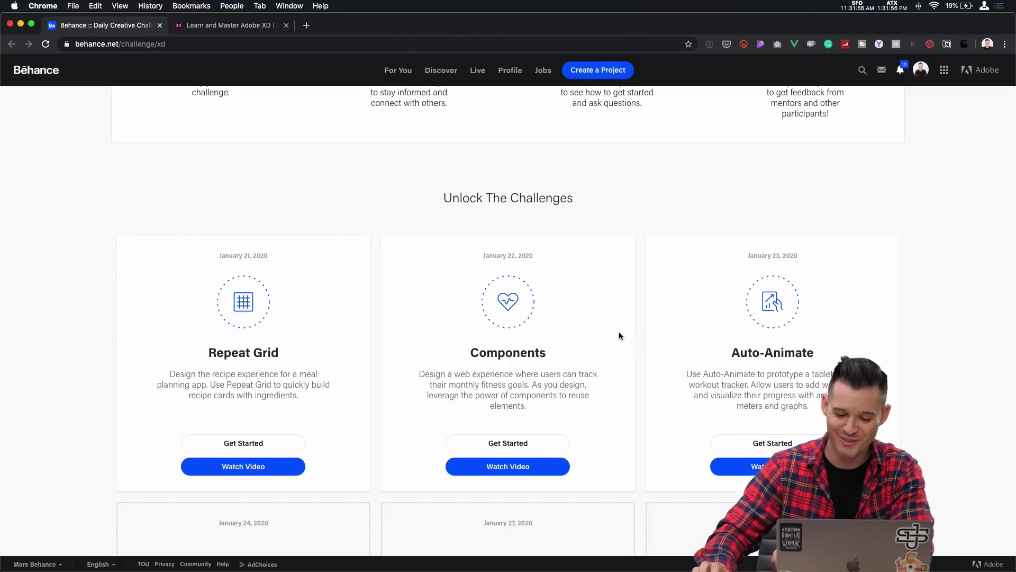
- Look over the unlocked challenges and the instructions on the XD Daily Creative Challenge page
scroll(614, 325, "down", 3)
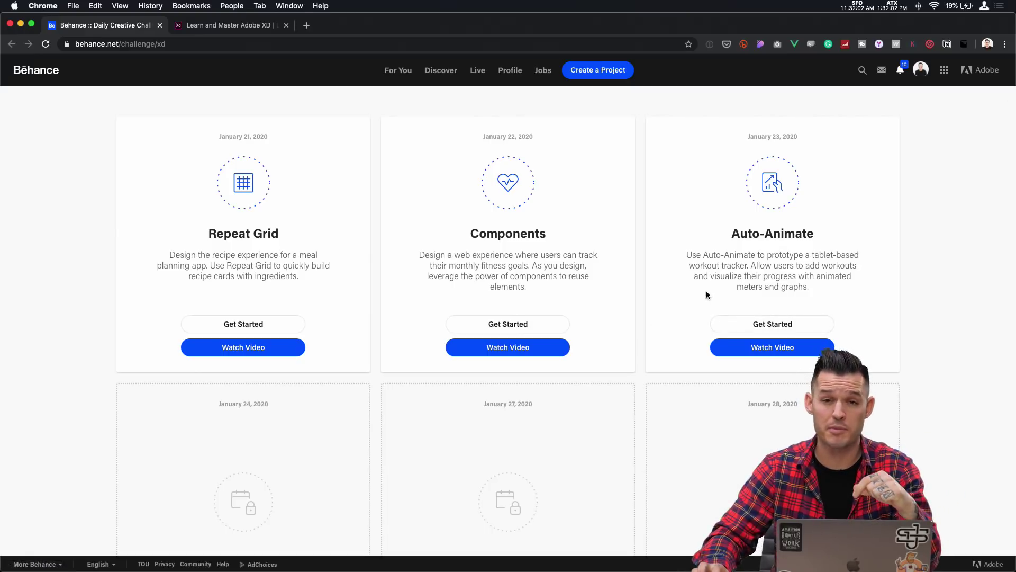
scroll(721, 295, "up", 10)
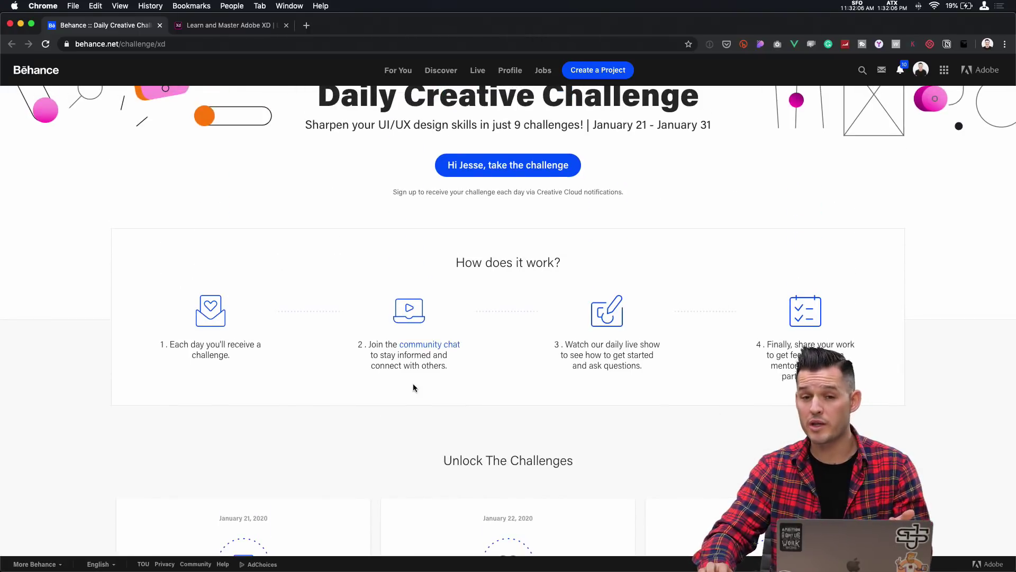
- Switch to Discord and browse the submissions in the Adobe XD server's current-challenge channel
key("super+space")
type("dis")
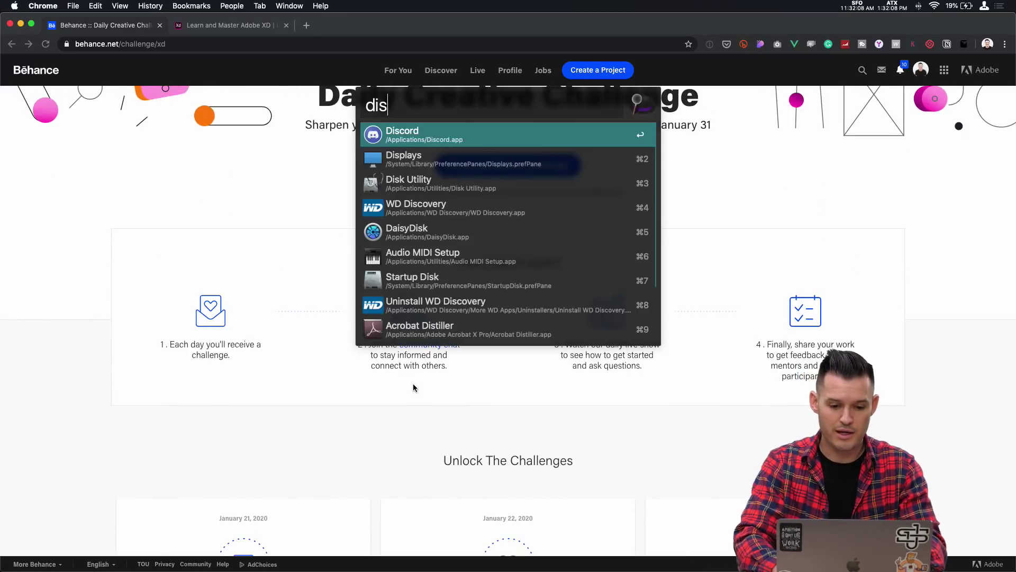
key("Return")
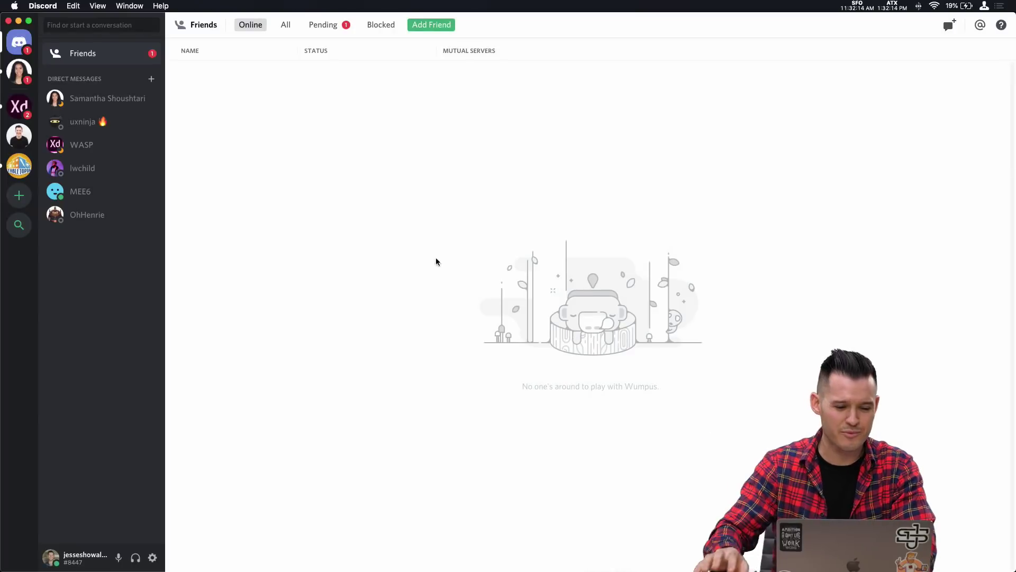
left_click(19, 106)
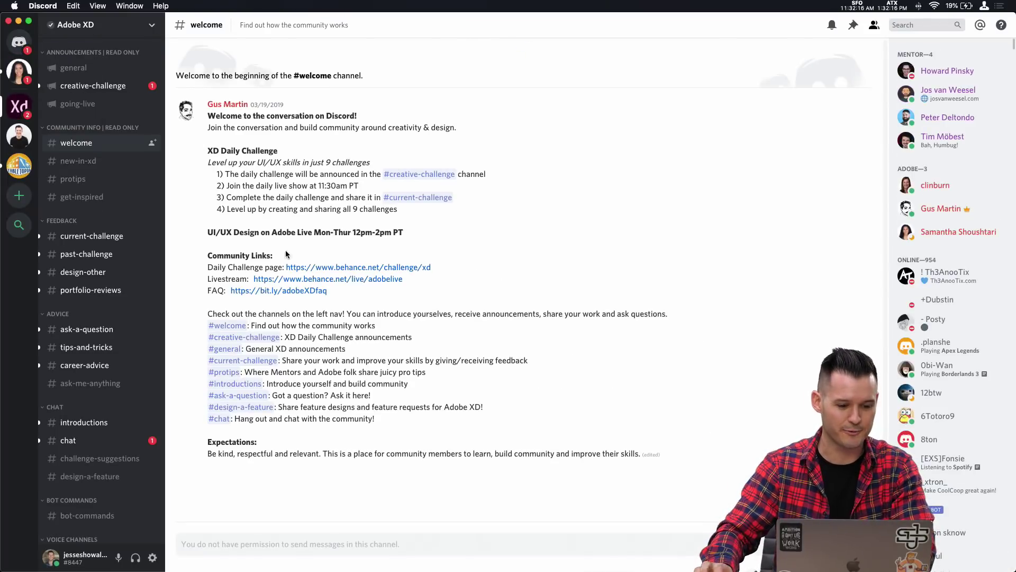
left_click(92, 241)
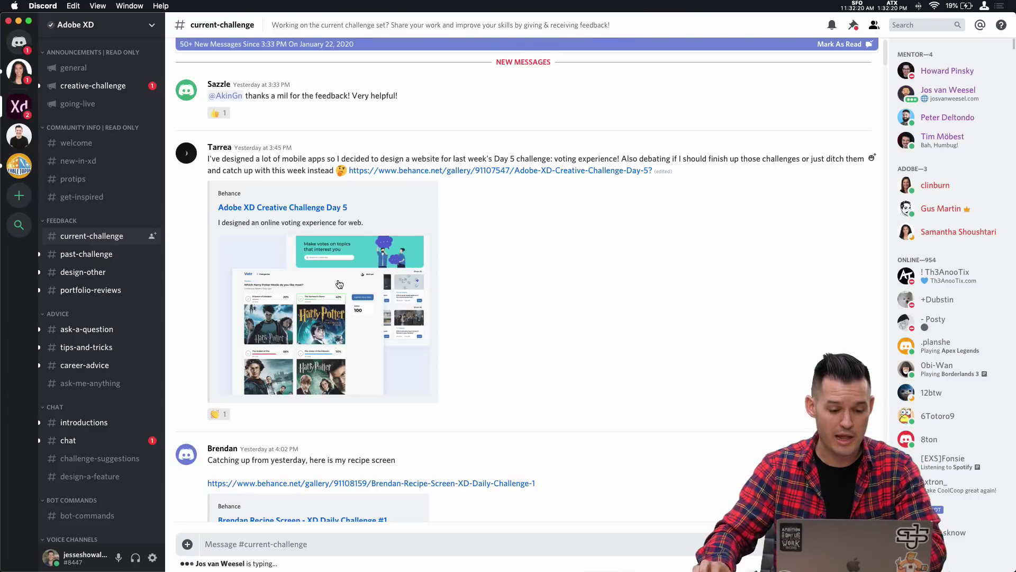
scroll(585, 319, "down", 20)
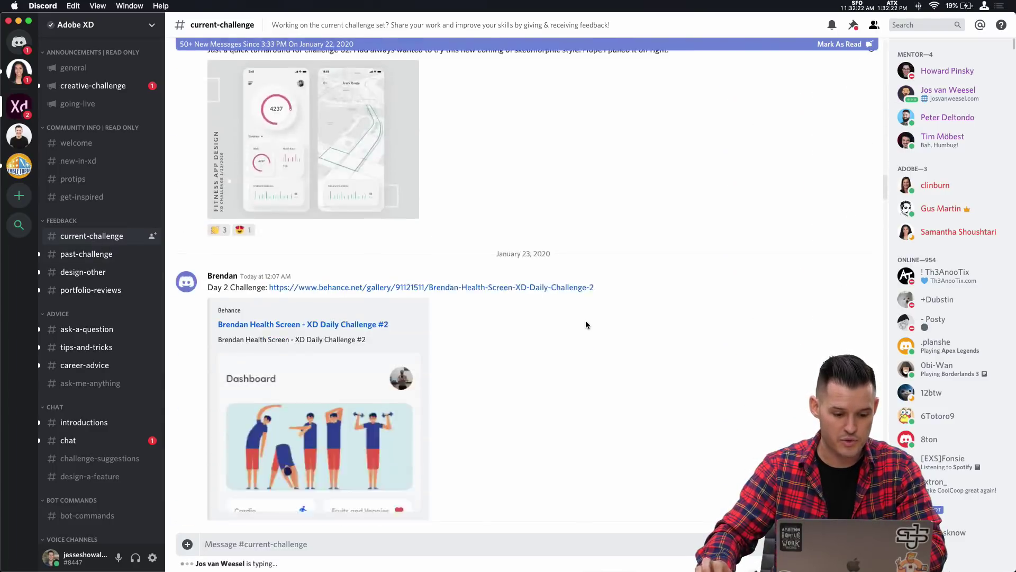
scroll(586, 324, "down", 10)
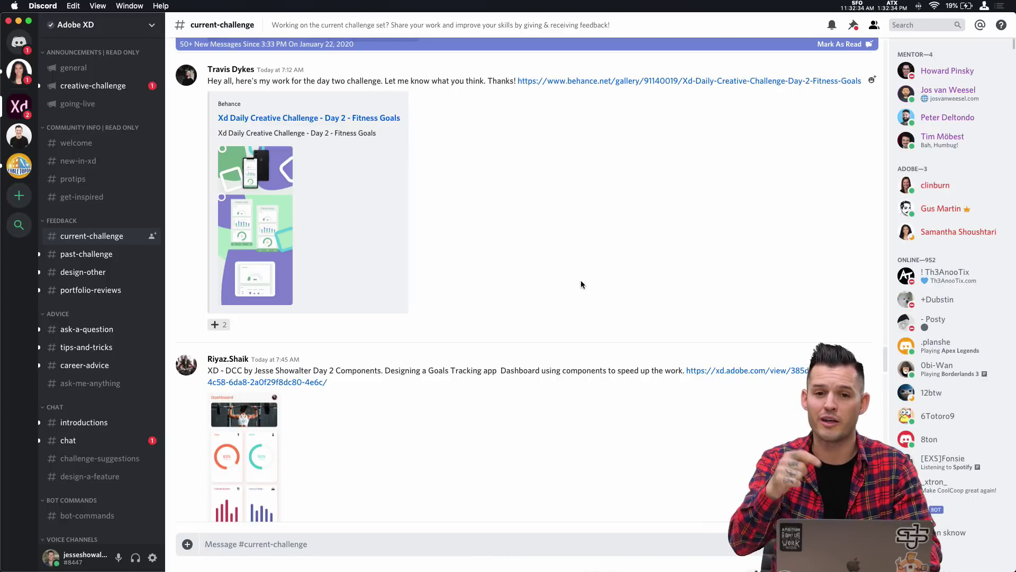
- Switch to Adobe XD and read through the Day 3 brief, covering the challenge description, focus, inspiration and resources
key("super+Tab")
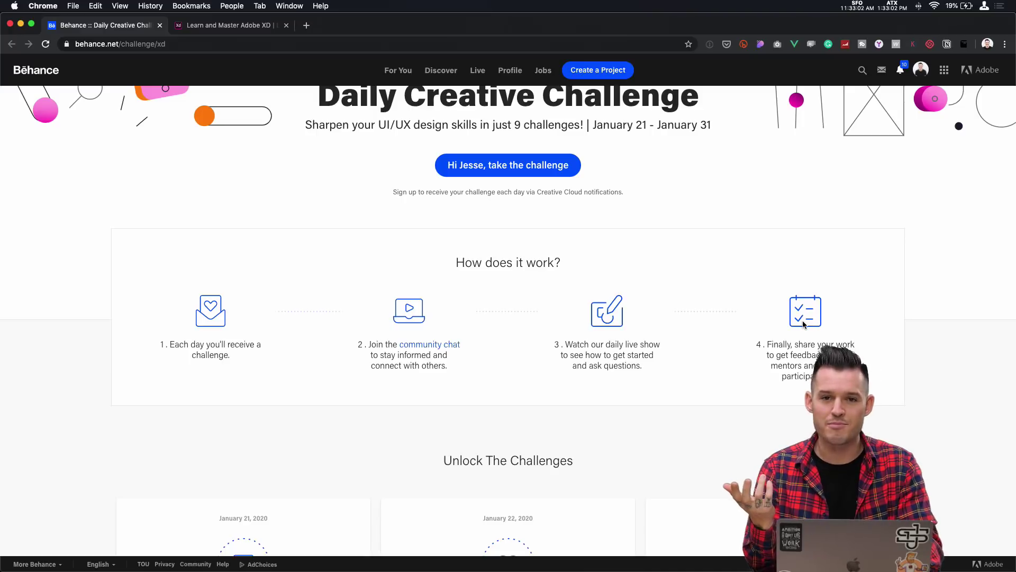
key("super+Tab")
key("super+Tab")
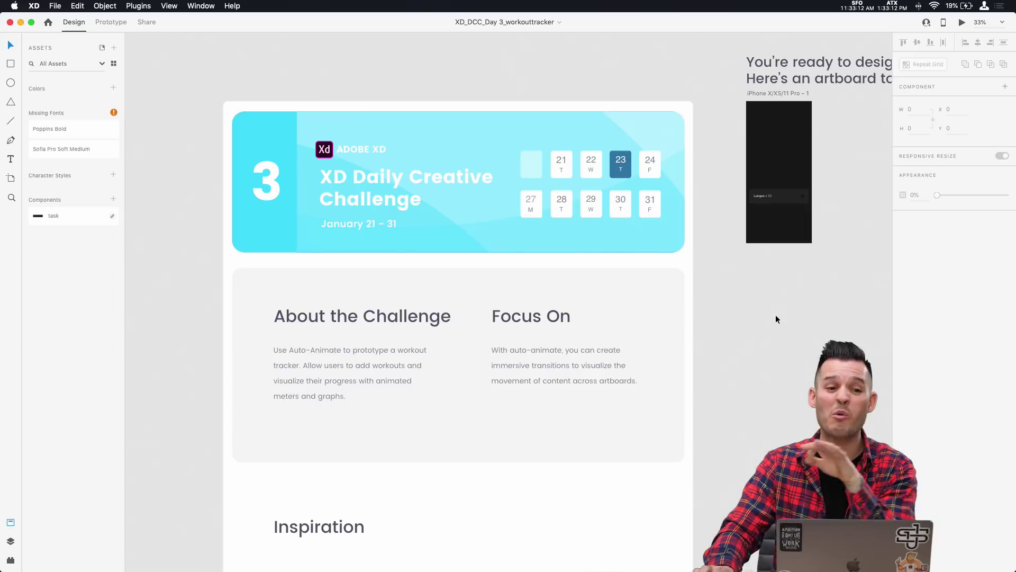
key("z")
left_click_drag(758, 294, 812, 109)
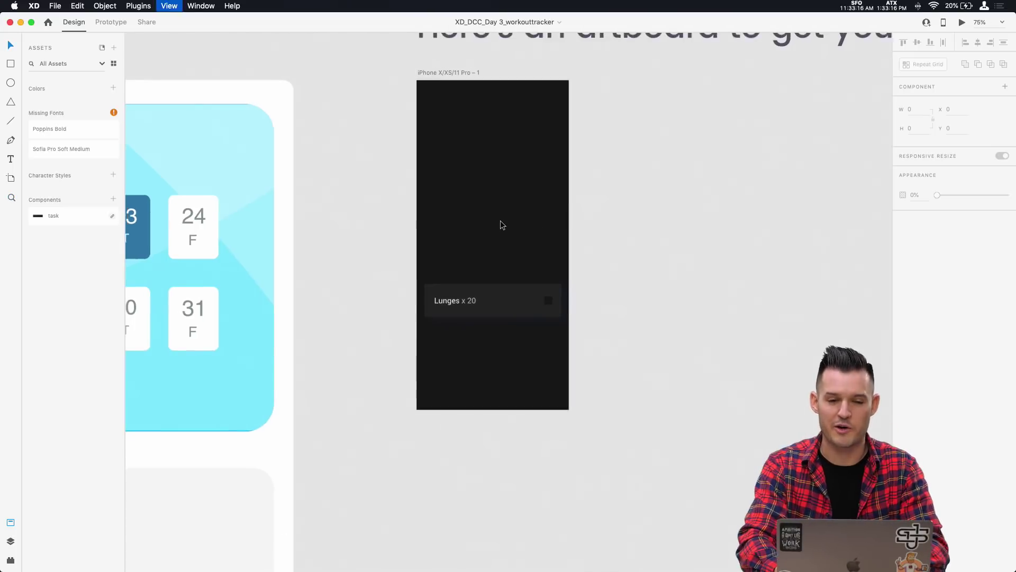
left_click_drag(315, 368, 832, 179)
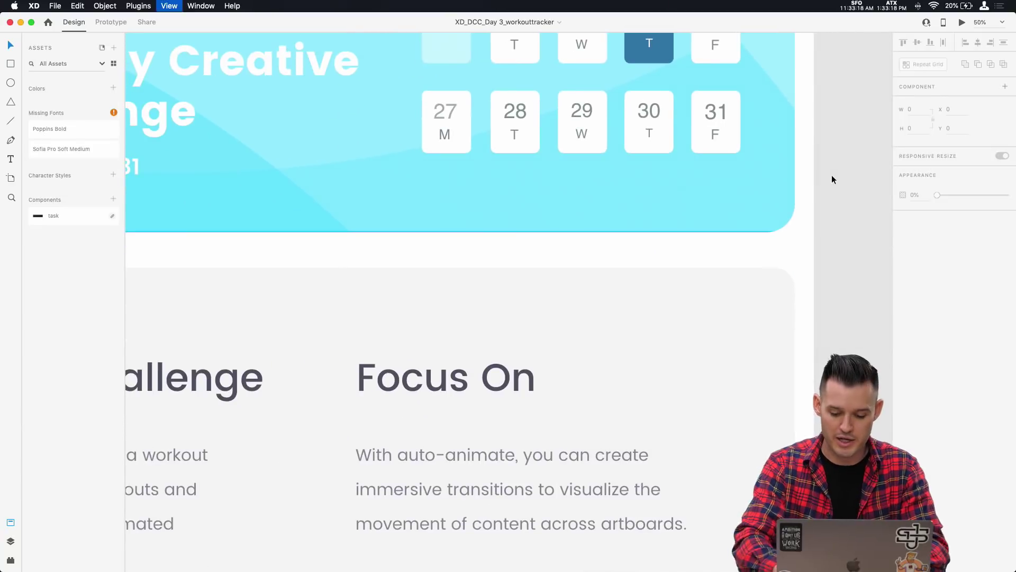
key("super+minus")
scroll(831, 175, "down", 5)
scroll(831, 175, "left", 5)
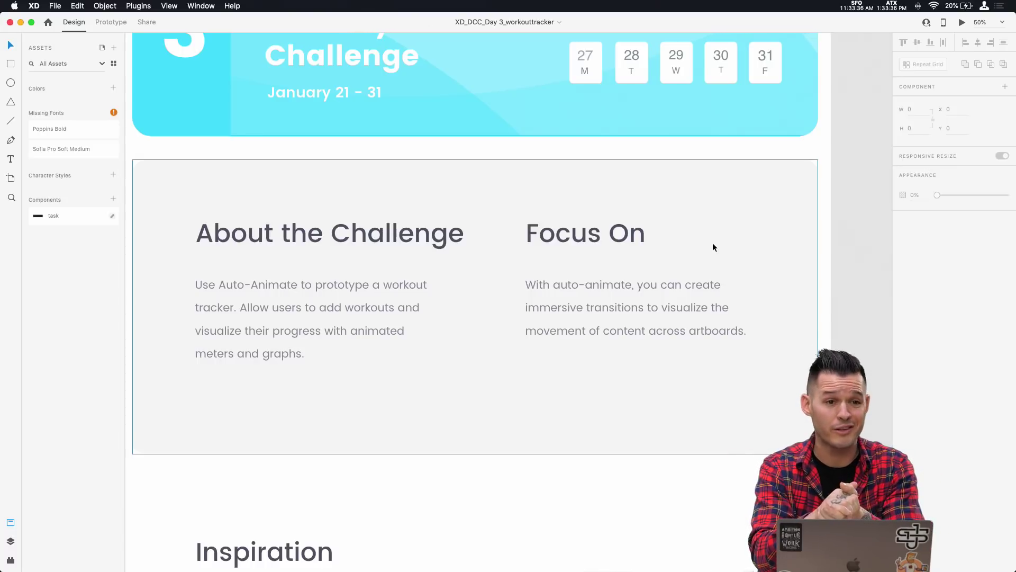
key("super+minus")
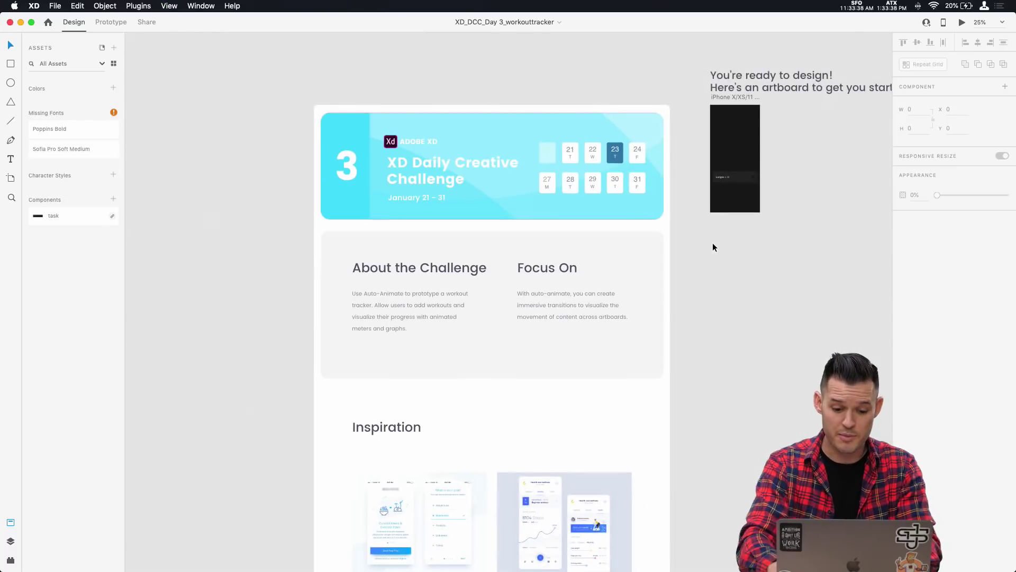
left_click_drag(746, 395, 735, 225)
left_click_drag(753, 419, 731, 183)
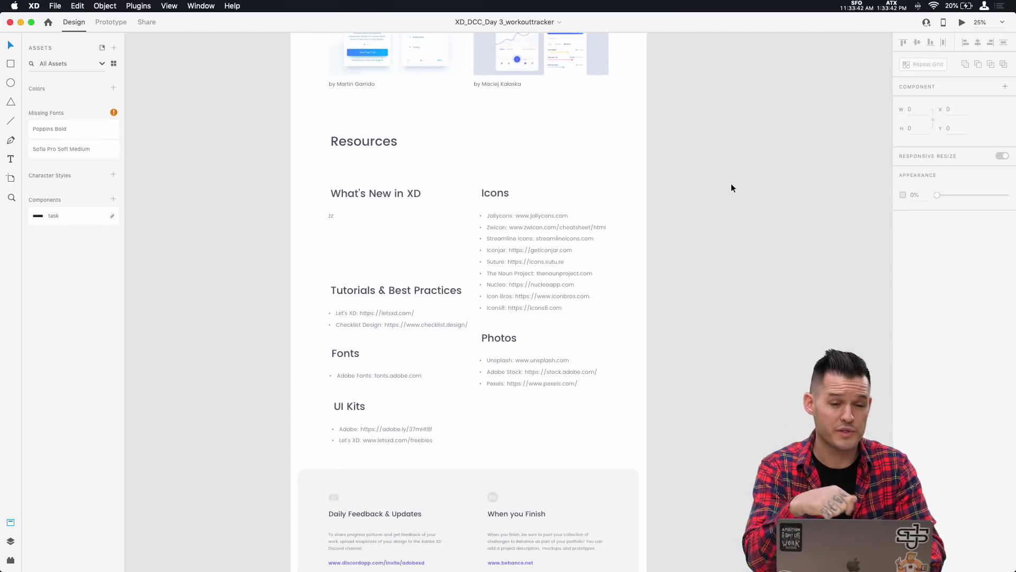
scroll(731, 183, "up", 10)
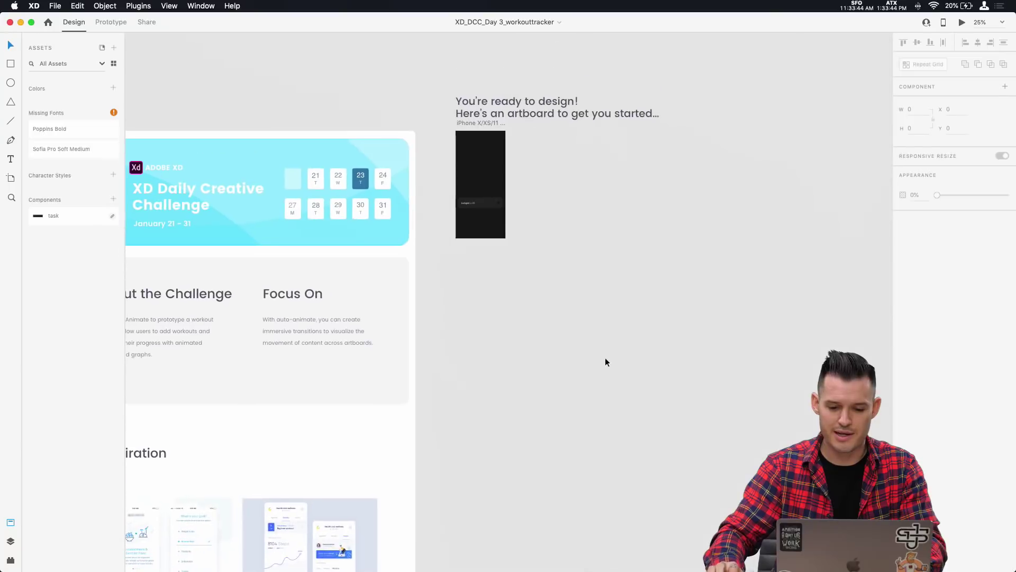
- Bring the iPhone X starter artboard into full view at 100% zoom
scroll(605, 392, "up", 3)
key("z")
left_click_drag(486, 165, 589, 294)
left_click_drag(349, 97, 678, 399)
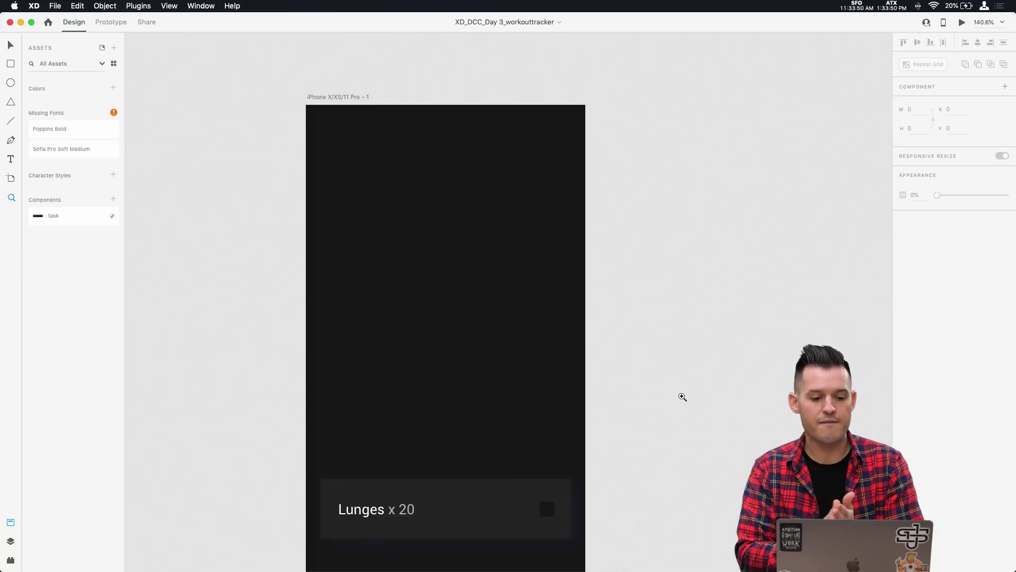
key("super+1")
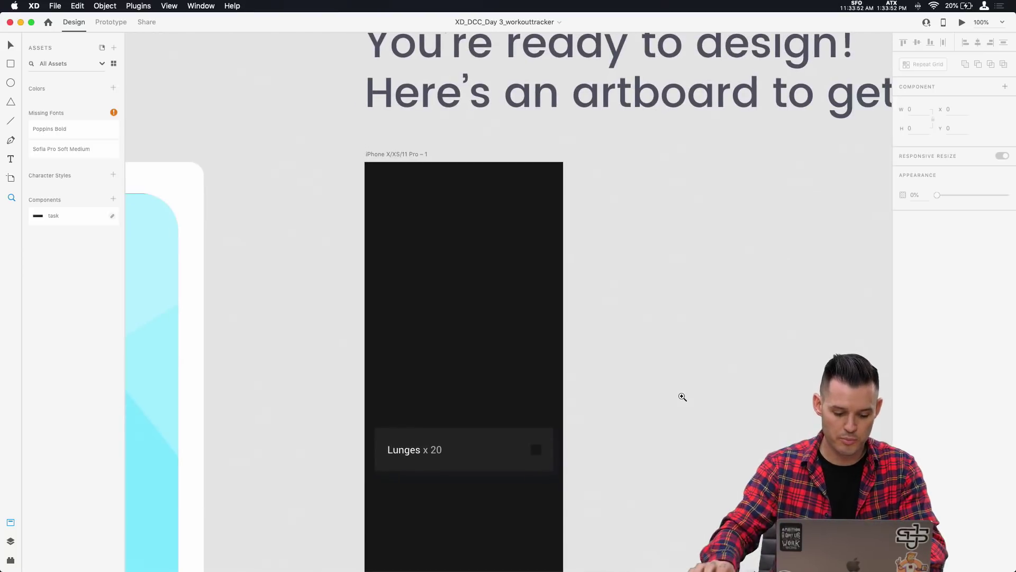
scroll(683, 397, "down", 3)
scroll(624, 338, "left", 2)
key("v")
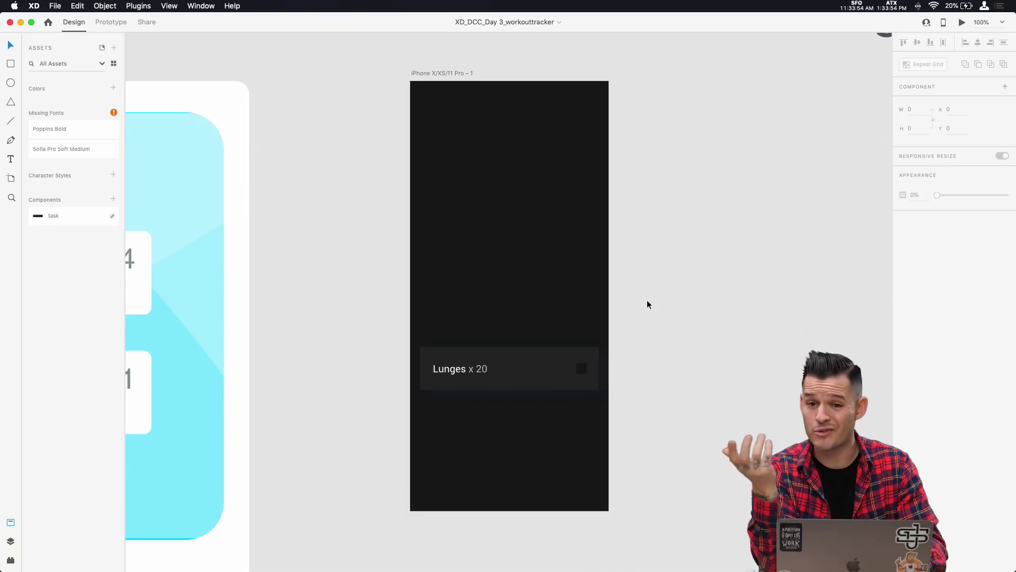
- Check the device size presets available for new artboards without adding one
key("a")
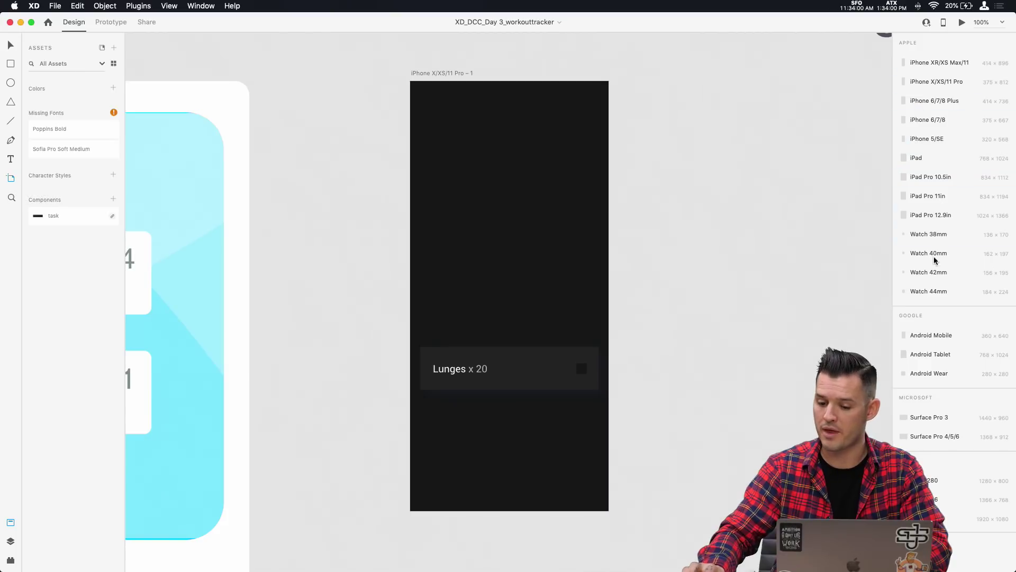
key("v")
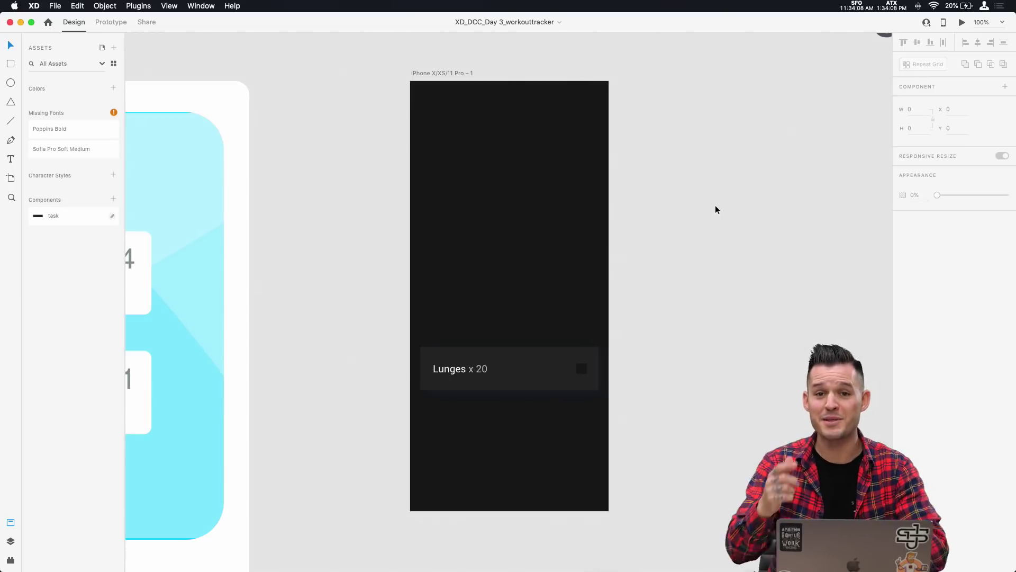
scroll(672, 175, "up", 2)
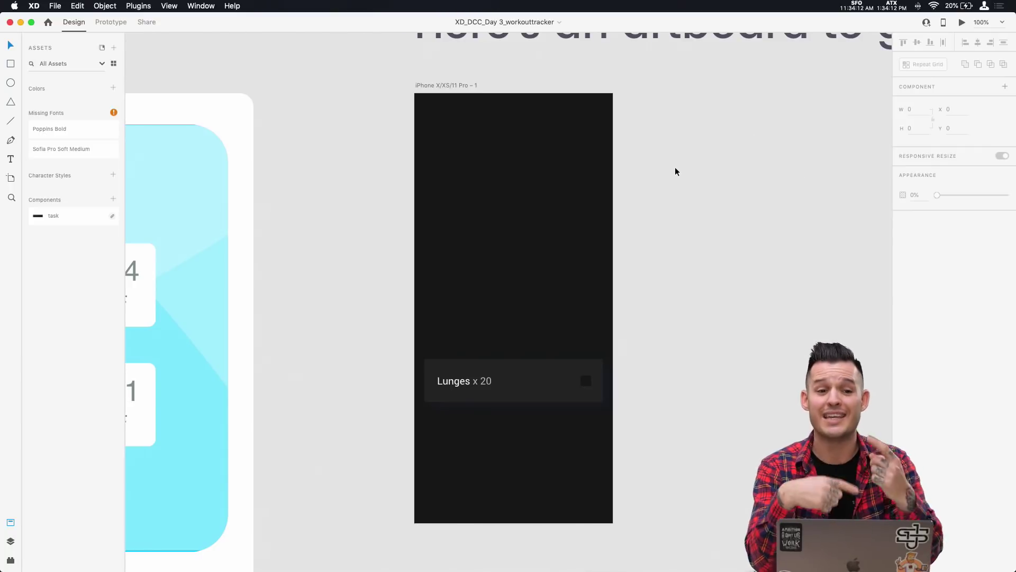
scroll(698, 182, "right", 3)
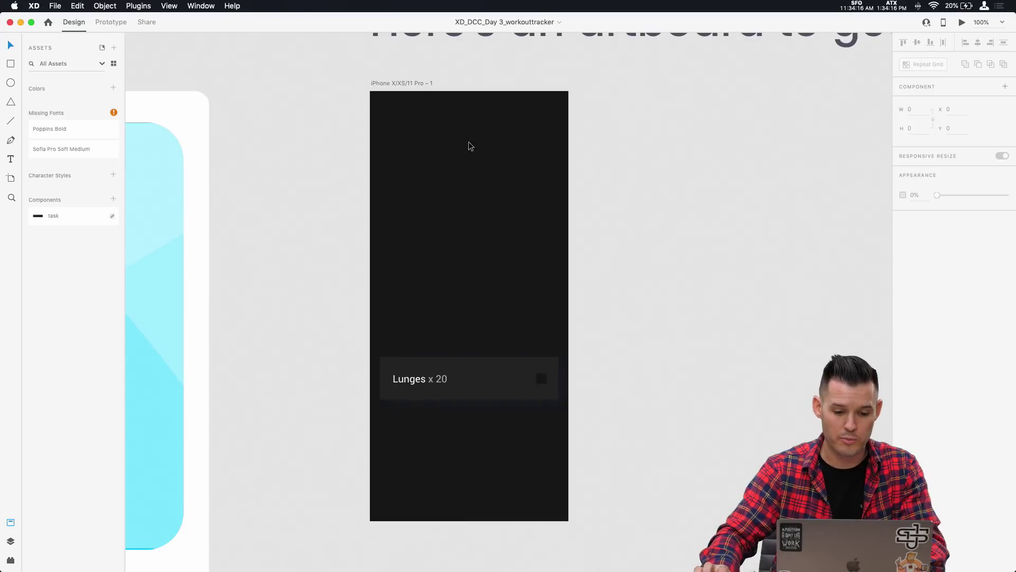
- Inspect the fill colour of the iPhone X starter artboard
left_click(405, 83)
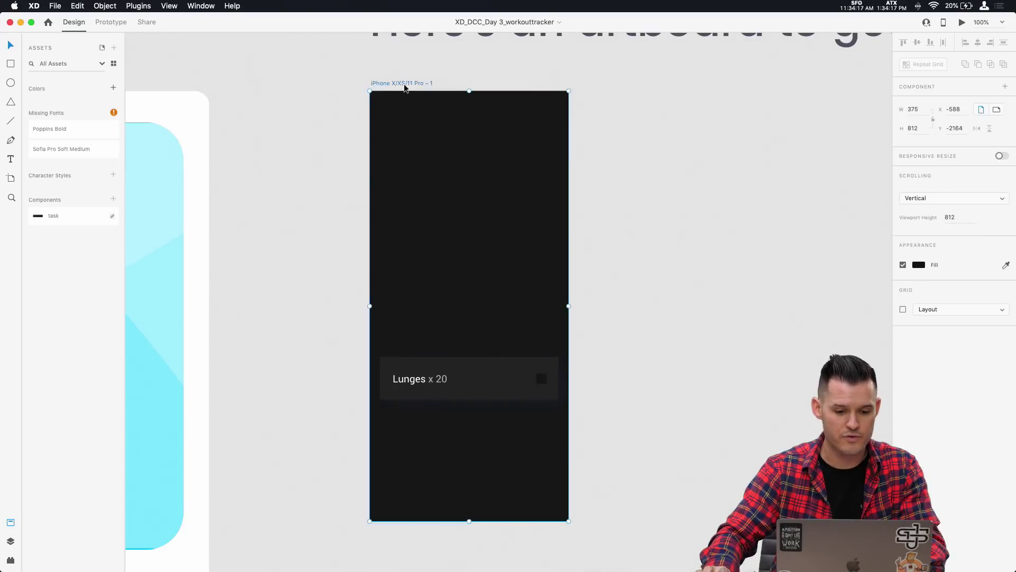
left_click(919, 265)
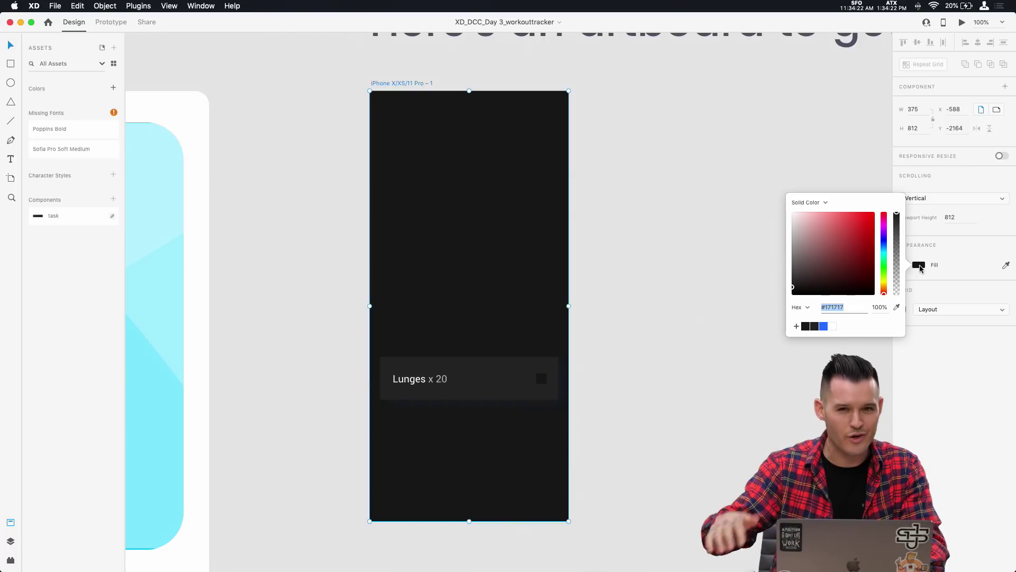
left_click(648, 356)
- Examine the Lunges card on the starter artboard and find its component in the layers and document assets
scroll(656, 359, "down", 1)
scroll(656, 359, "left", 1)
key("z")
left_click_drag(328, 312, 746, 465)
key("v")
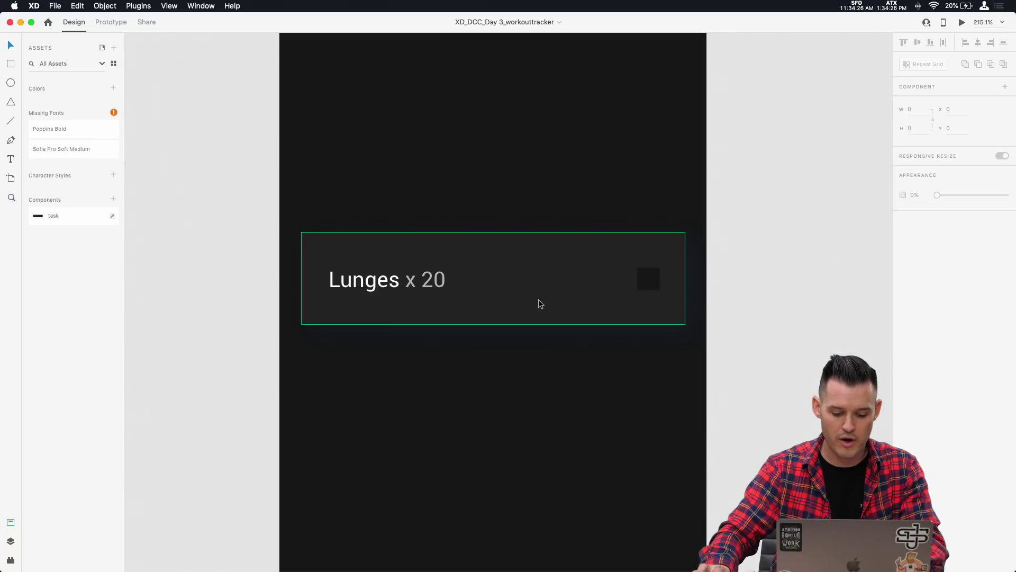
left_click(504, 291)
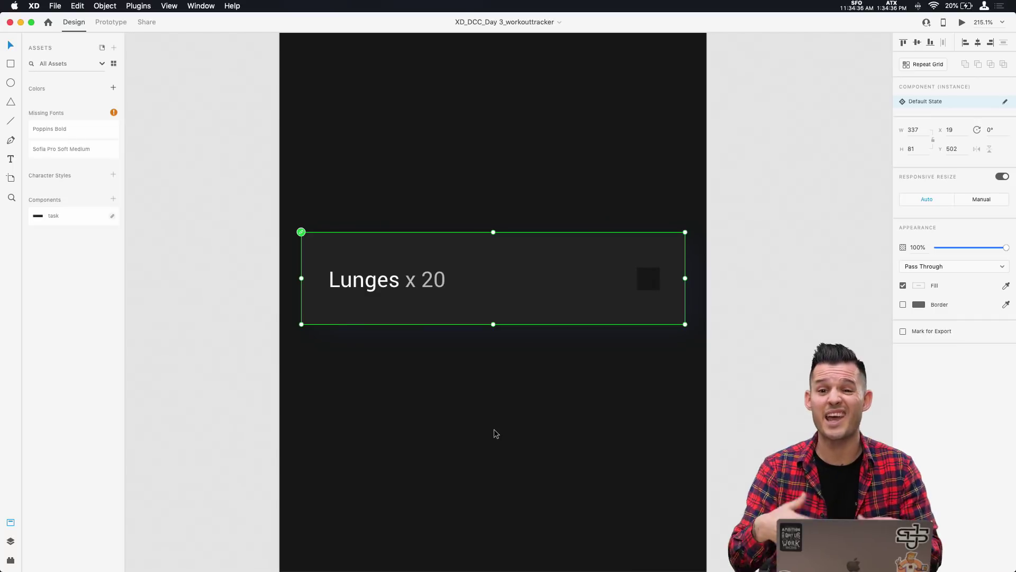
left_click(12, 542)
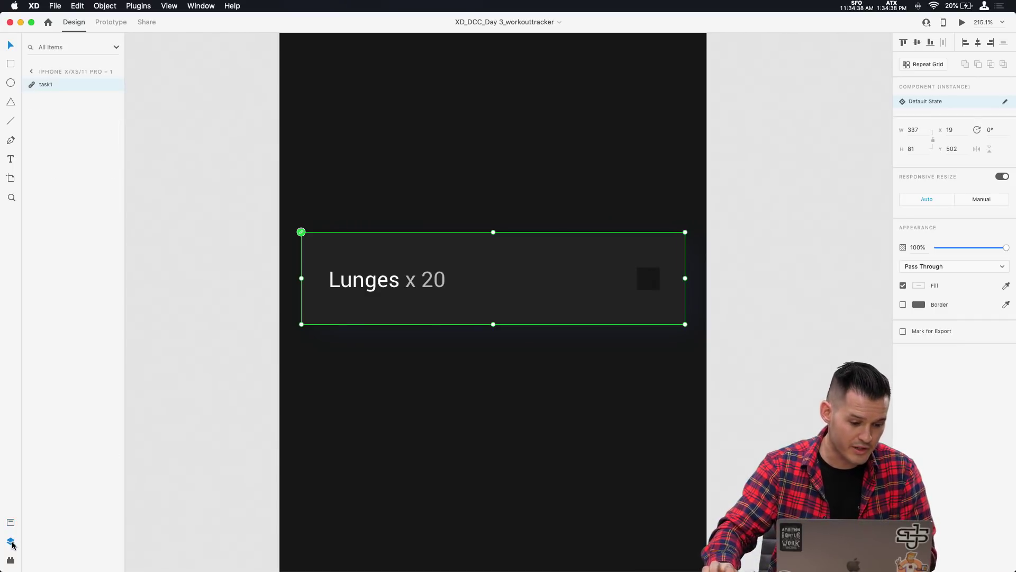
left_click(8, 524)
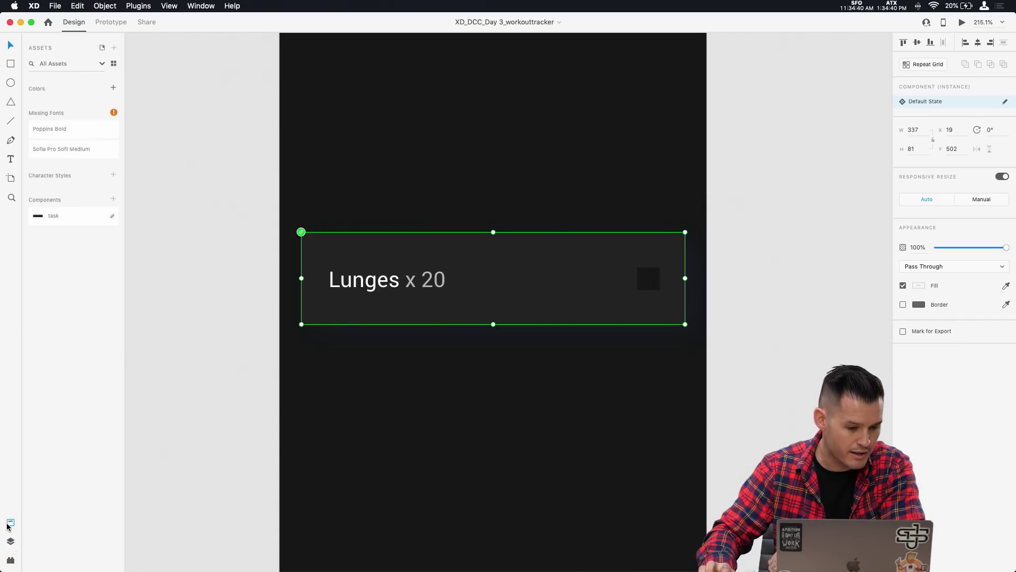
- Replace the Lunges card with a new instance of the task component from the document assets, positioned at X 19, Y 468
left_click_drag(64, 220, 460, 404)
left_click_drag(106, 217, 539, 173)
left_click_drag(567, 487, 475, 288)
key("Delete")
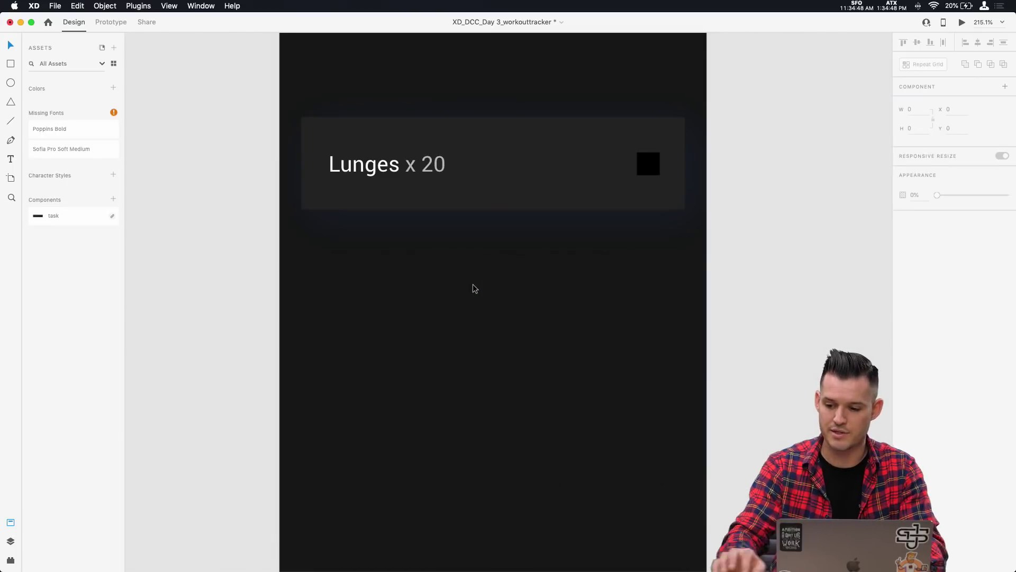
left_click_drag(501, 174, 511, 271)
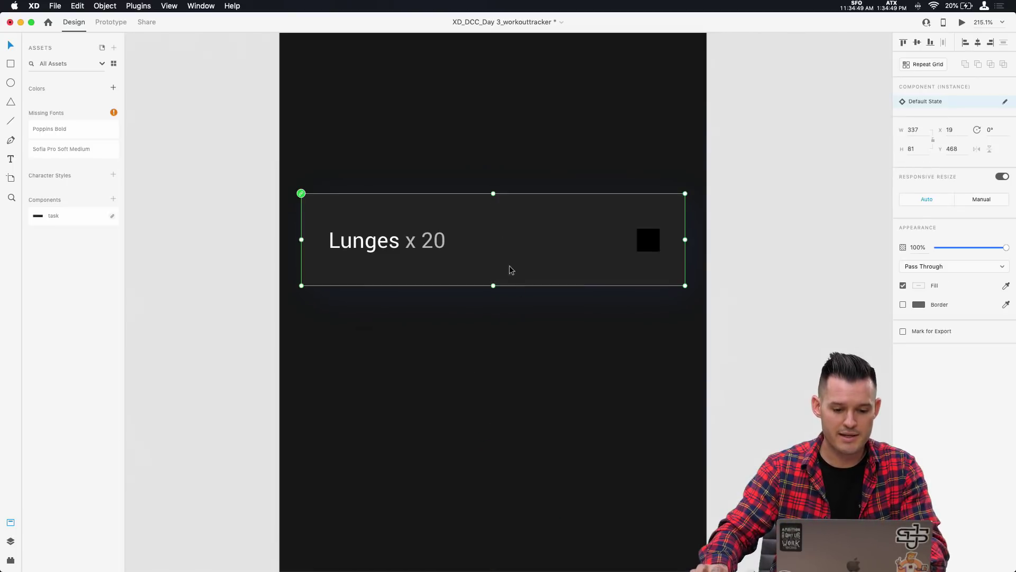
left_click(560, 349)
- Inspect the text and checkbox inside the task component, and list the component's layers
double_click(374, 243)
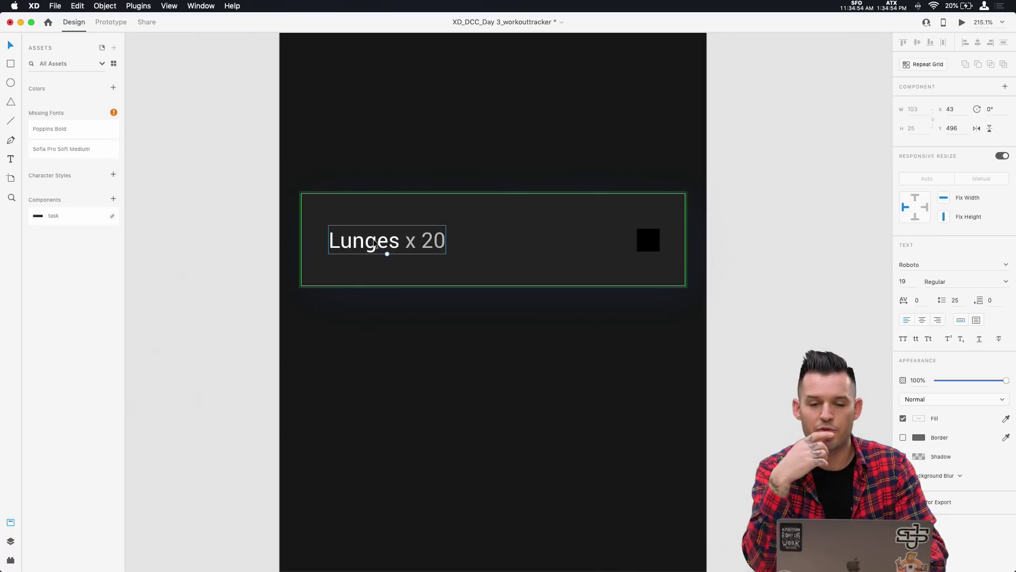
left_click(406, 363)
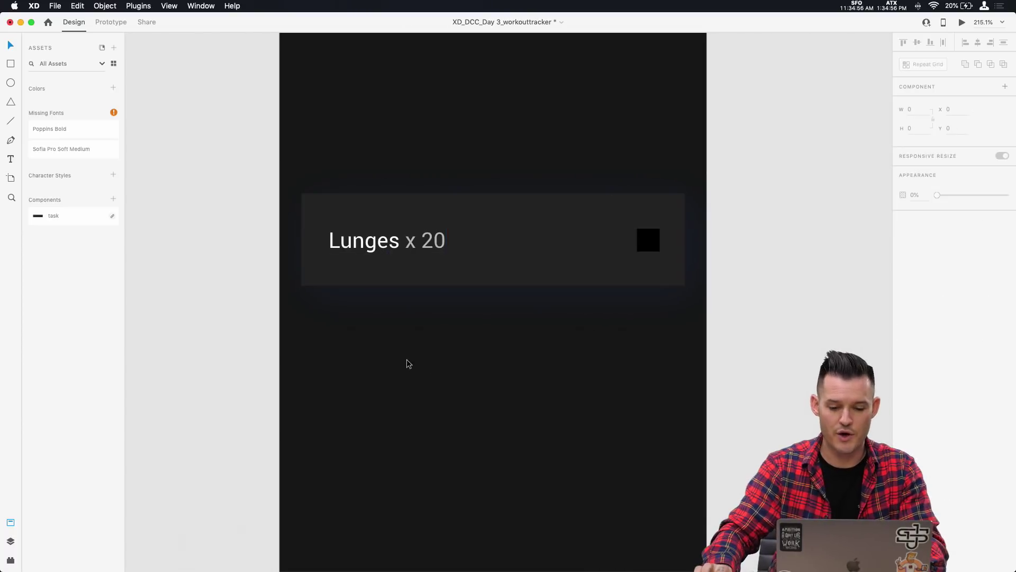
double_click(647, 248)
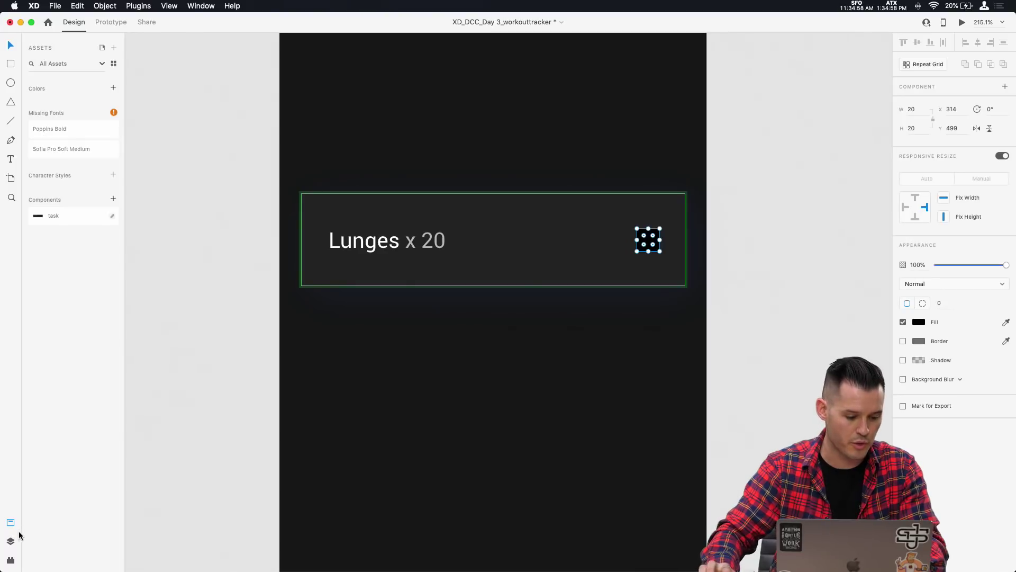
left_click(11, 541)
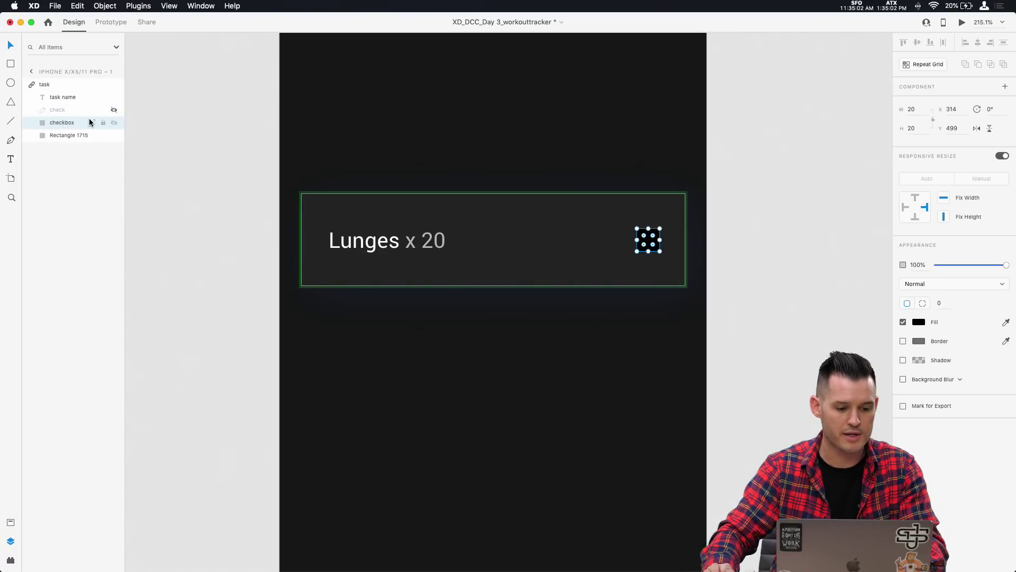
- Toggle the visibility of the task component's check layer to preview the checkmark, leaving the layer hidden
left_click(116, 110)
left_click(115, 110)
left_click(115, 109)
left_click(115, 109)
left_click(244, 229)
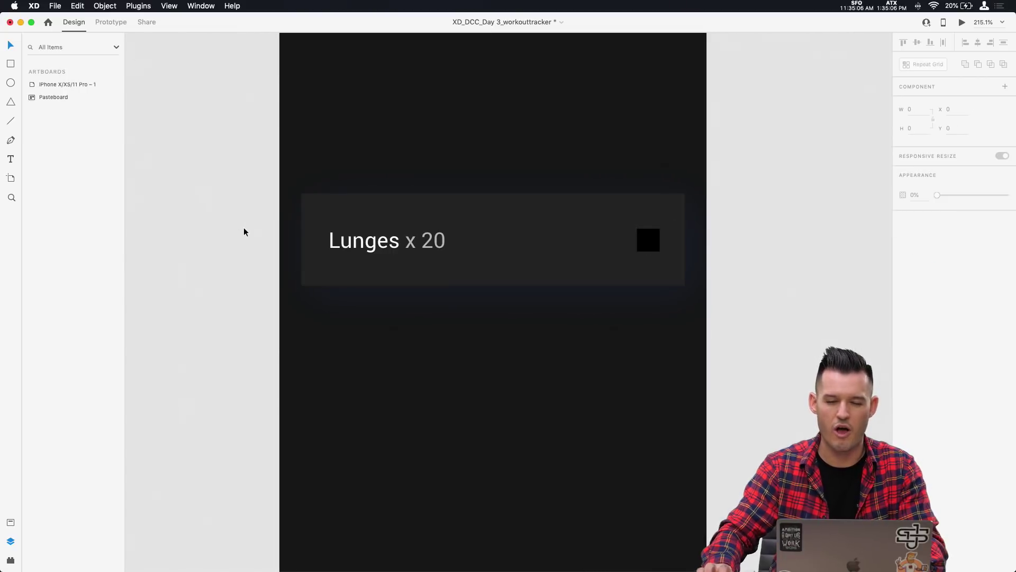
- Draw a borderless 375 by 102 header rectangle across the top of the artboard and fill it with #242424
key("super+1")
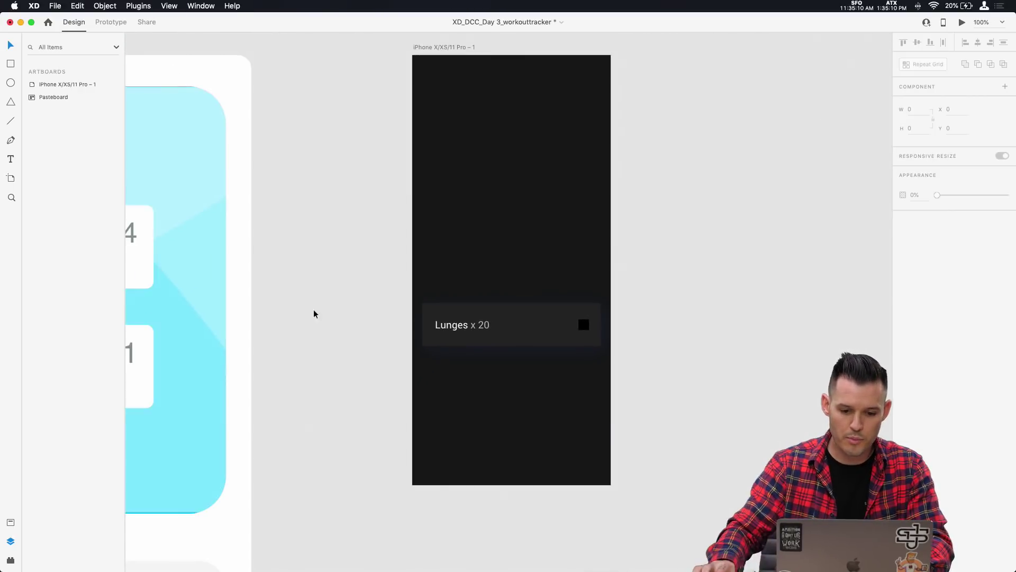
key("r")
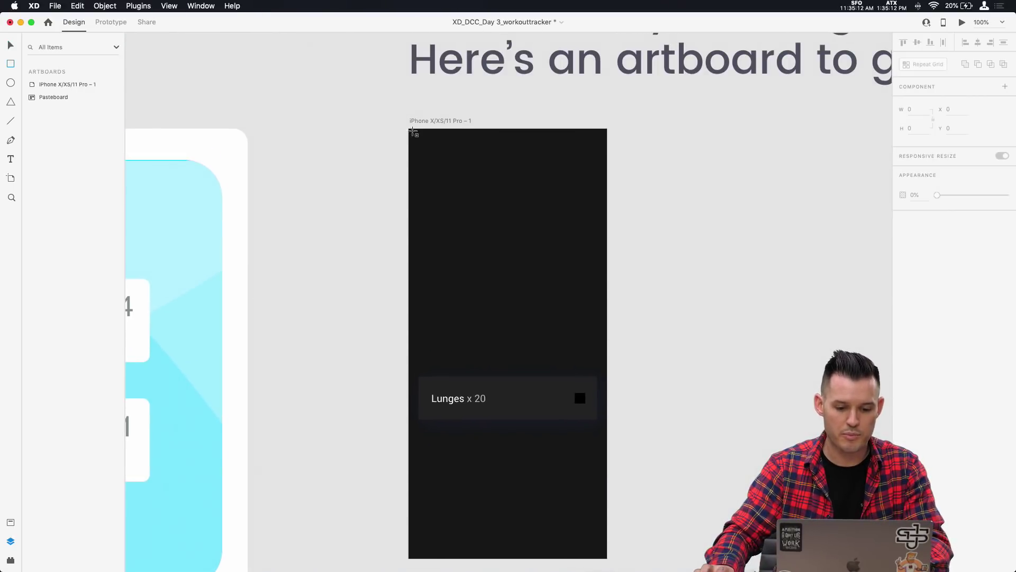
mouse_move(409, 130)
left_mouse_down()
mouse_move(598, 196)
mouse_move(607, 183)
left_mouse_up()
left_click(903, 303)
left_click(919, 283)
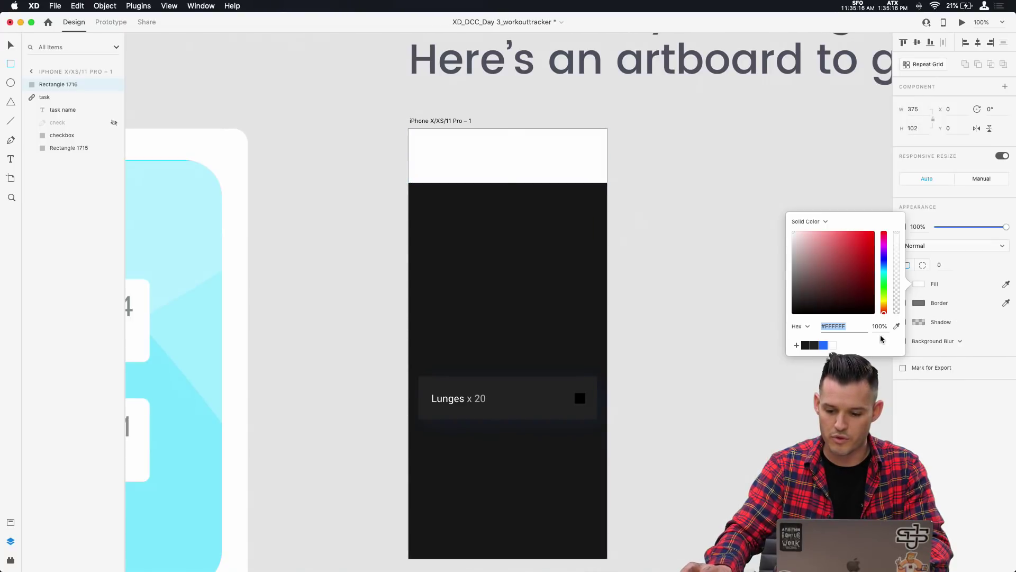
left_click(805, 345)
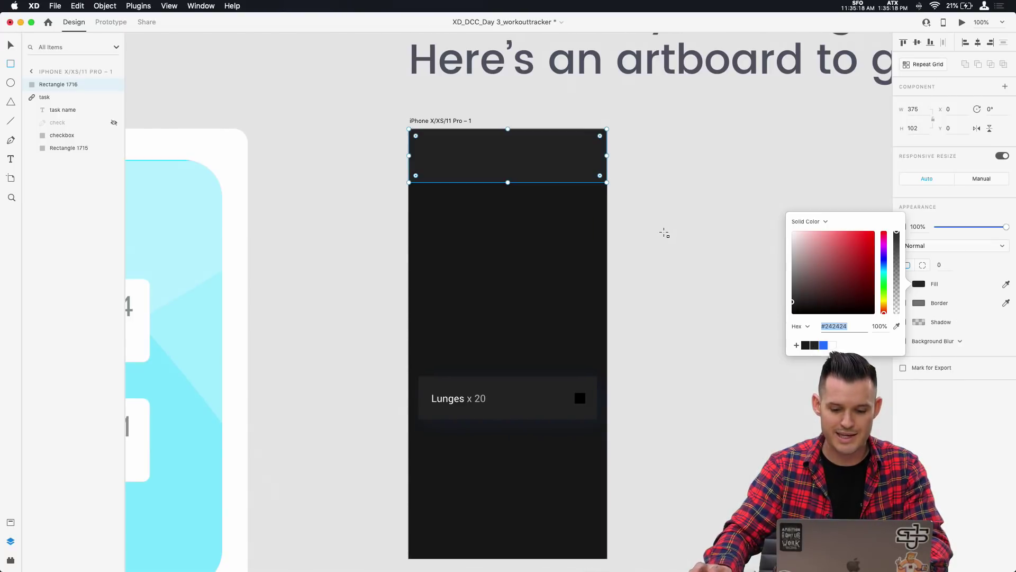
left_click(660, 208)
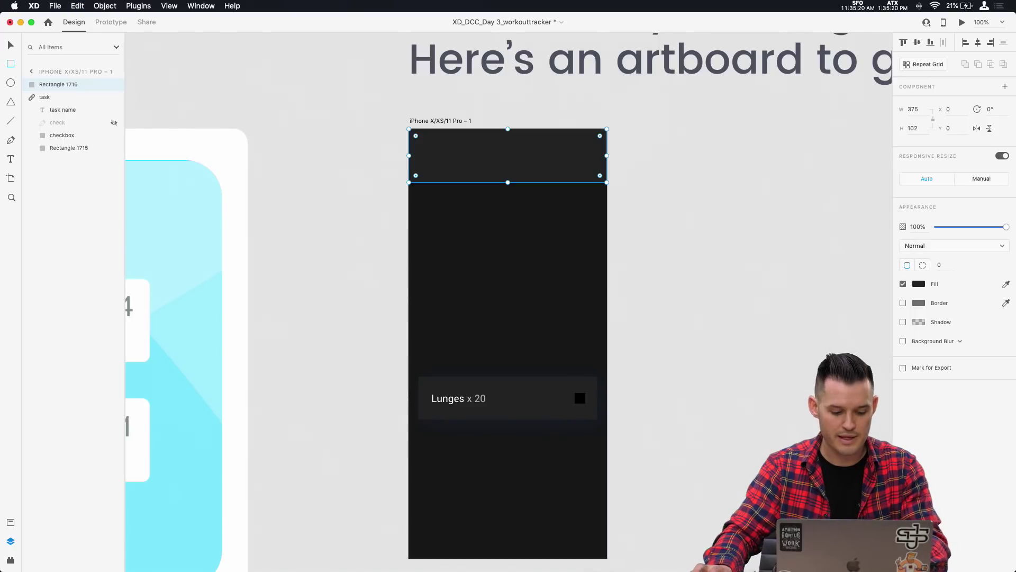
- Move the Lunges task card up the artboard to X 19, Y 315
key("z")
left_click_drag(401, 129, 735, 159)
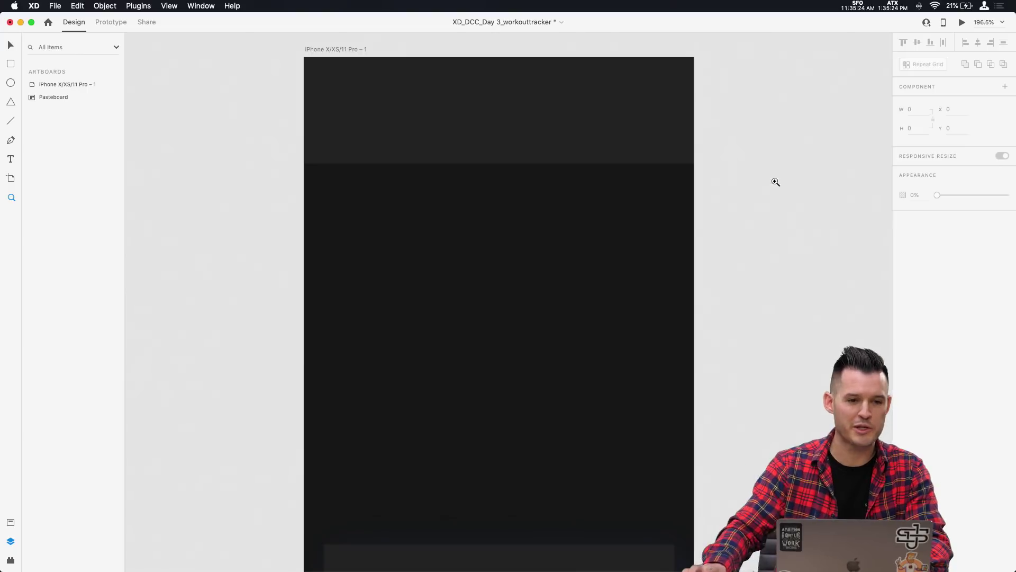
scroll(635, 227, "down", 3)
left_click_drag(568, 461, 294, 100)
key("super+minus")
key("v")
left_click_drag(545, 427, 588, 307)
left_click_drag(617, 252, 577, 264)
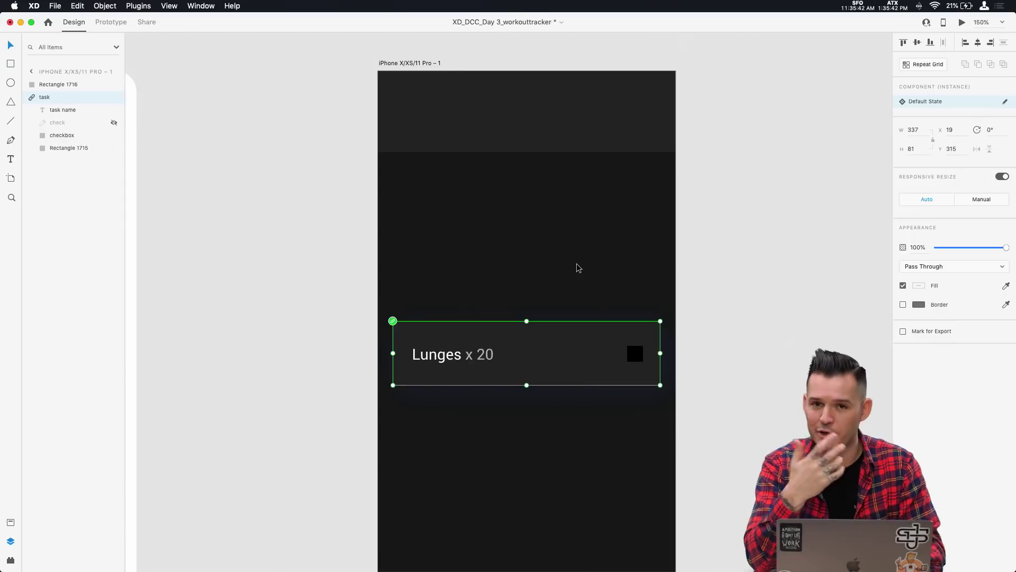
left_click(604, 262)
- Copy the "Lunges x 20" text from the task card into the header at X 43, Y 39
scroll(617, 238, "left", 2)
scroll(617, 238, "up", 2)
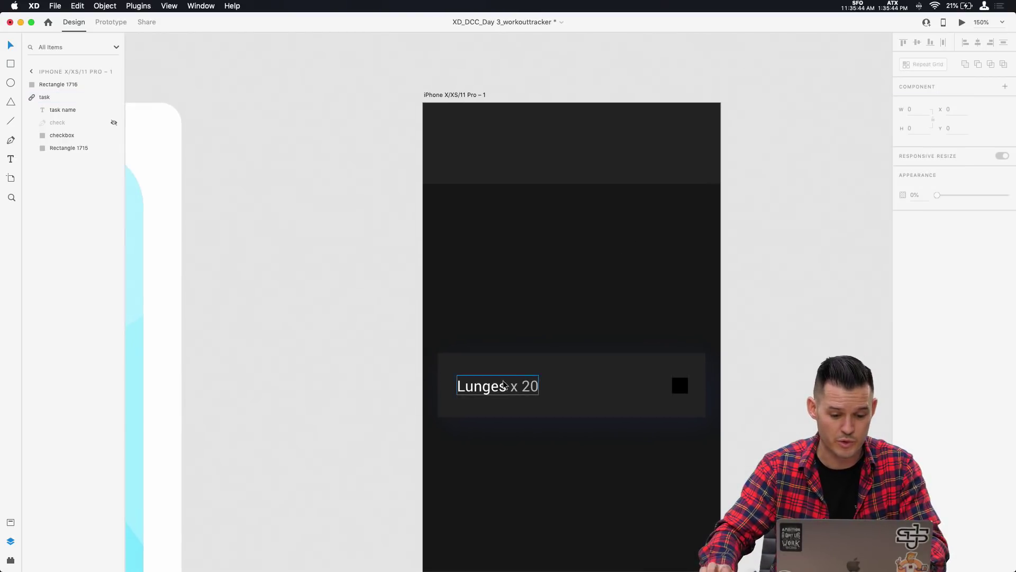
left_click(492, 390)
left_click(499, 179)
left_click(499, 164)
key("super+v")
left_click_drag(495, 387, 567, 150)
- Change the copied header text to "Today" and move it to X 76, Y 39
double_click(503, 147)
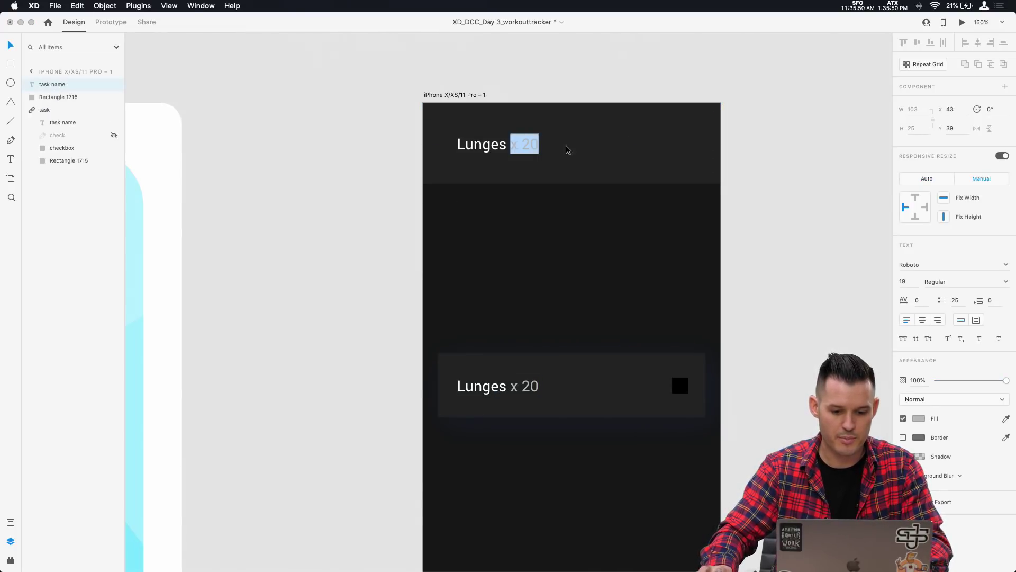
key("BackSpace")
key("Escape")
left_click(483, 148)
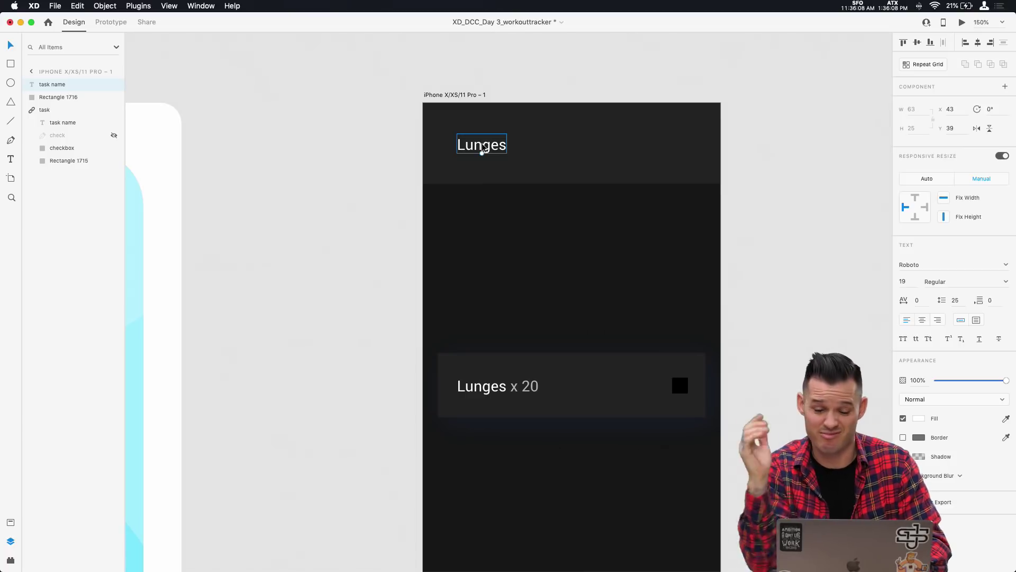
double_click(481, 145)
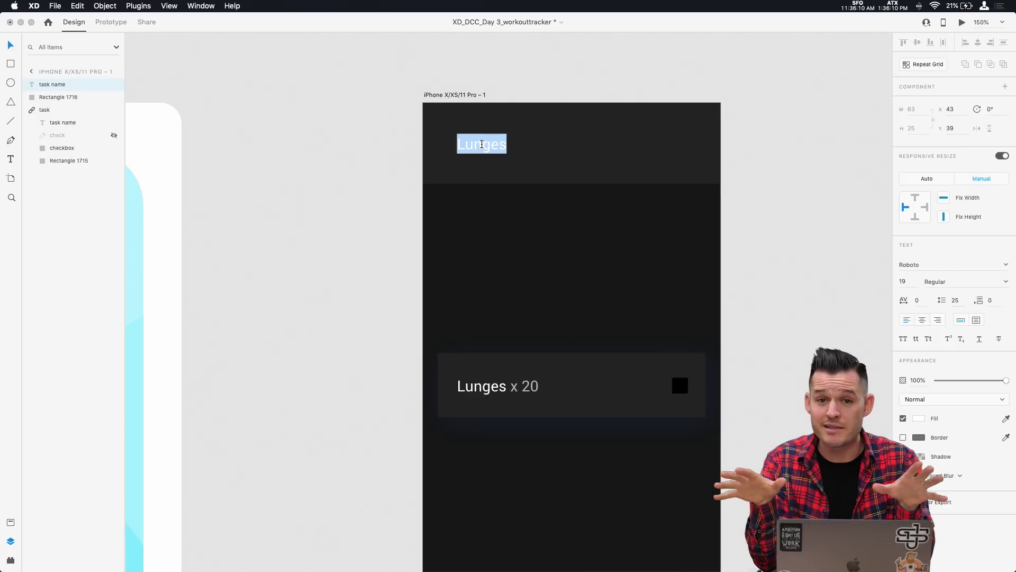
type("Today")
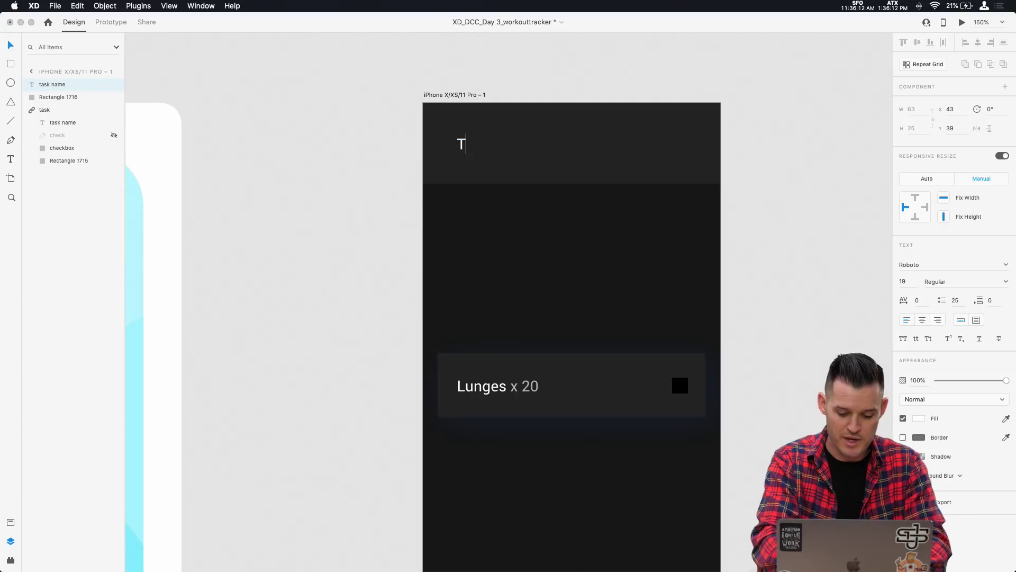
key("Escape")
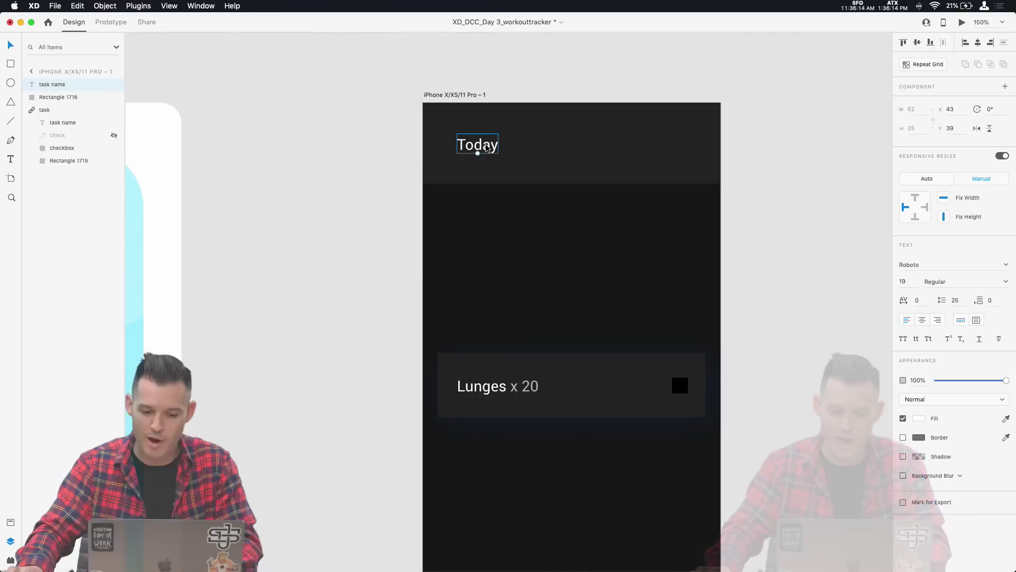
left_click_drag(485, 147, 511, 147)
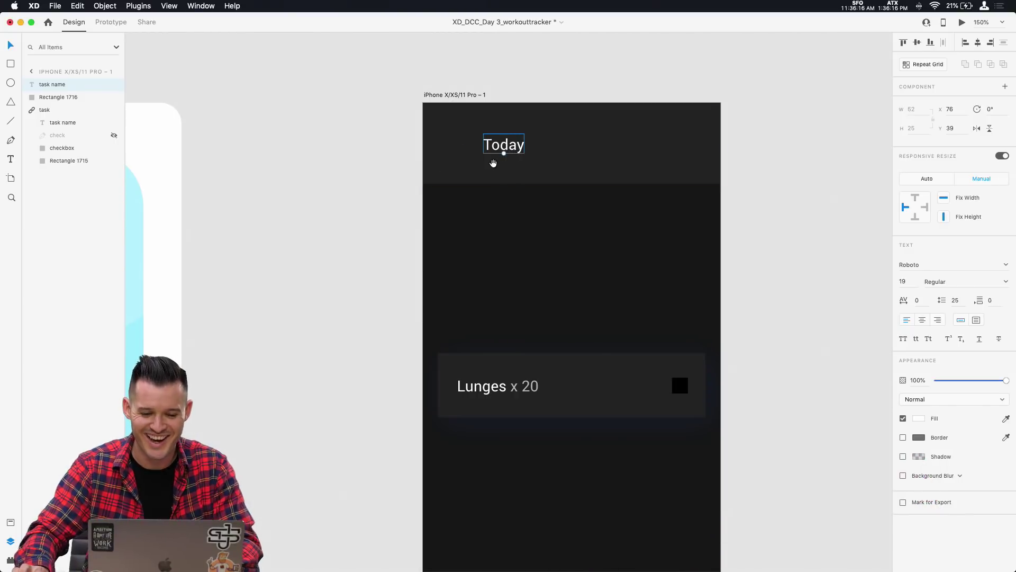
- Duplicate the Today label across the header, change the copy to "Tomorrow" and place it at X 234, Y 39
scroll(491, 153, "down", 2)
left_click_drag(497, 124, 634, 126)
double_click(635, 126)
type("Tomorrow")
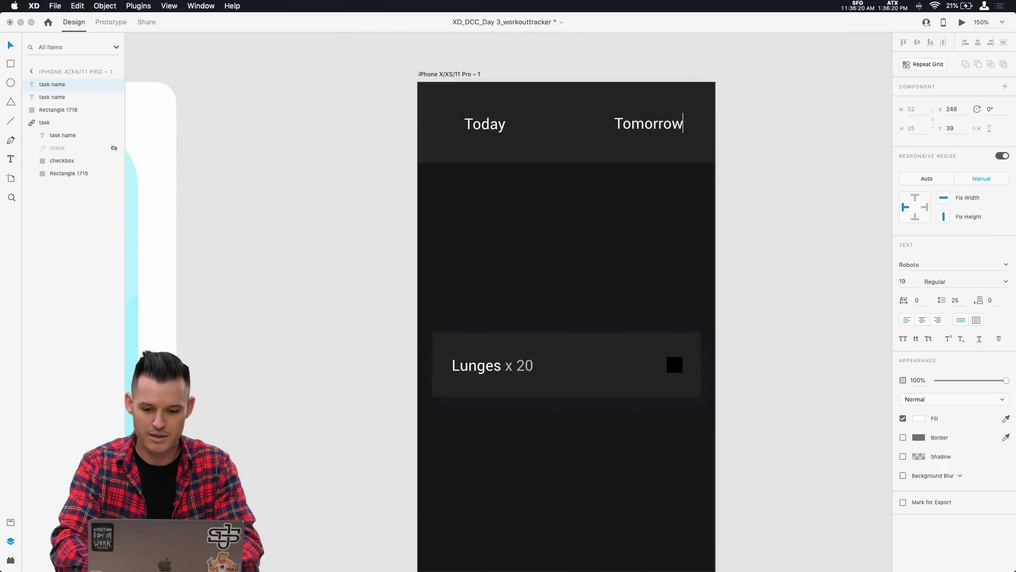
key("Escape")
left_click_drag(649, 130, 639, 130)
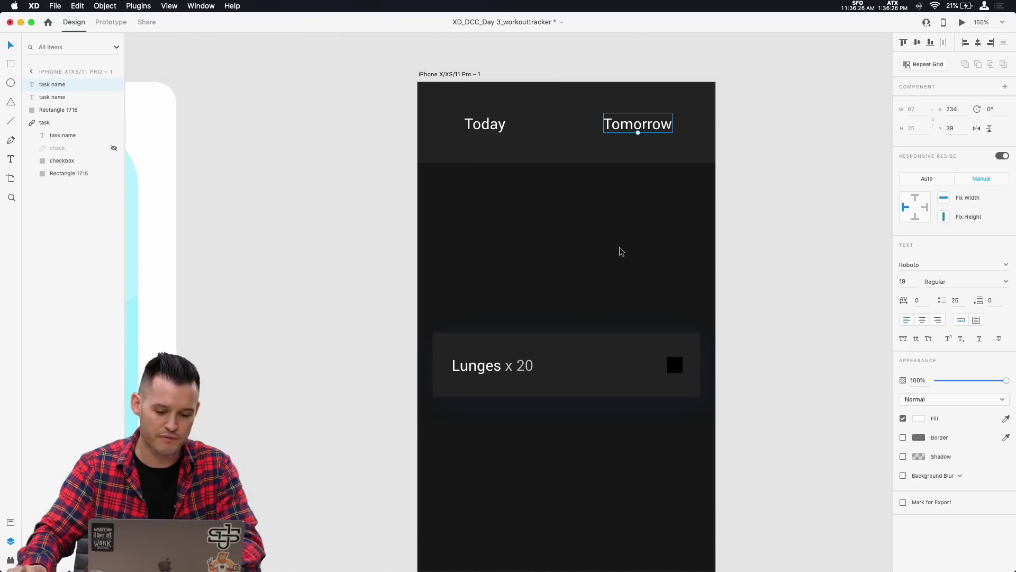
- Duplicate the header rectangle, shrink the copy to a strip 8 high along the header's bottom edge, and fill it with the saved blue
left_click(538, 155)
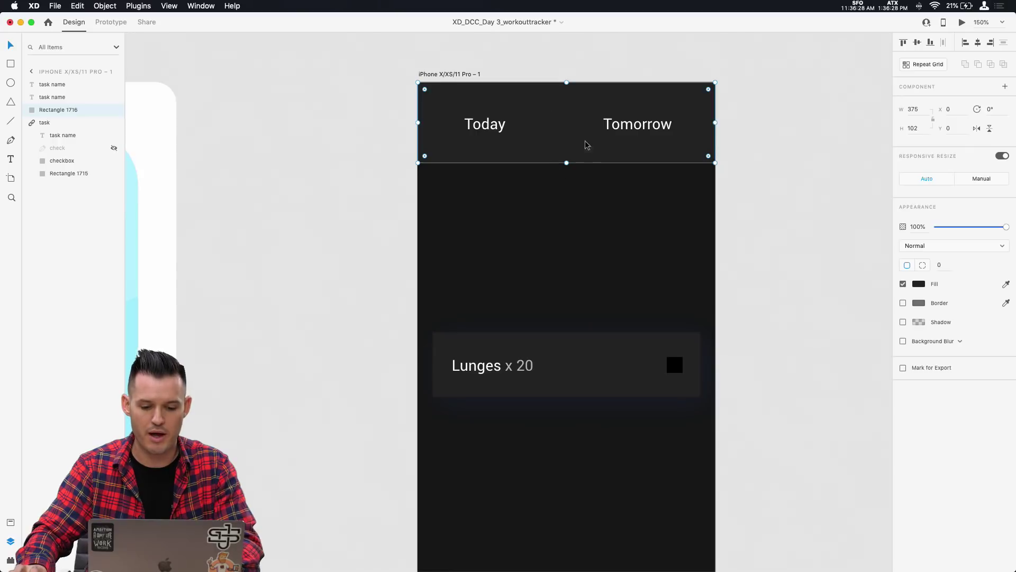
key("super+c")
key("super+v")
left_click_drag(567, 82, 567, 155)
left_click(919, 284)
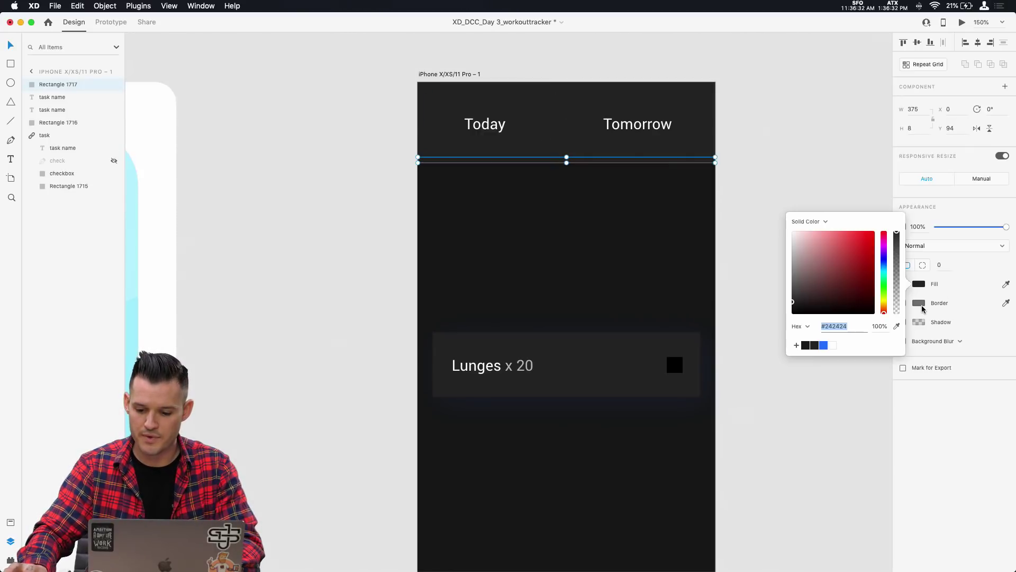
left_click(824, 345)
left_click(329, 243)
- Resize the blue strip to 188 wide and 3 high so it underlines the Today half of the header
scroll(803, 107, "up", 3)
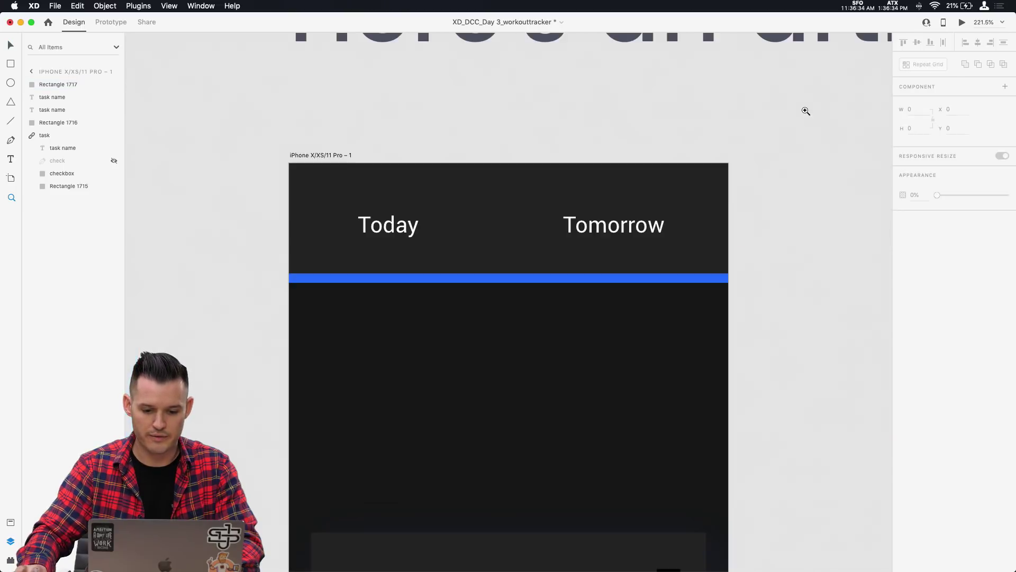
left_click(601, 279)
left_click_drag(509, 274, 509, 277)
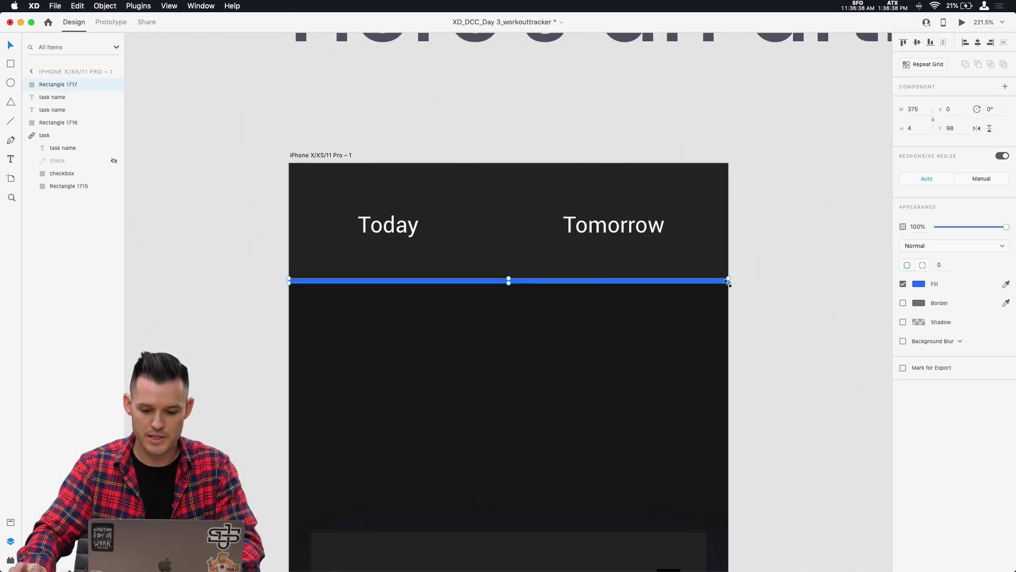
left_click_drag(728, 281, 499, 281)
key("z")
left_click_drag(233, 337, 796, 172)
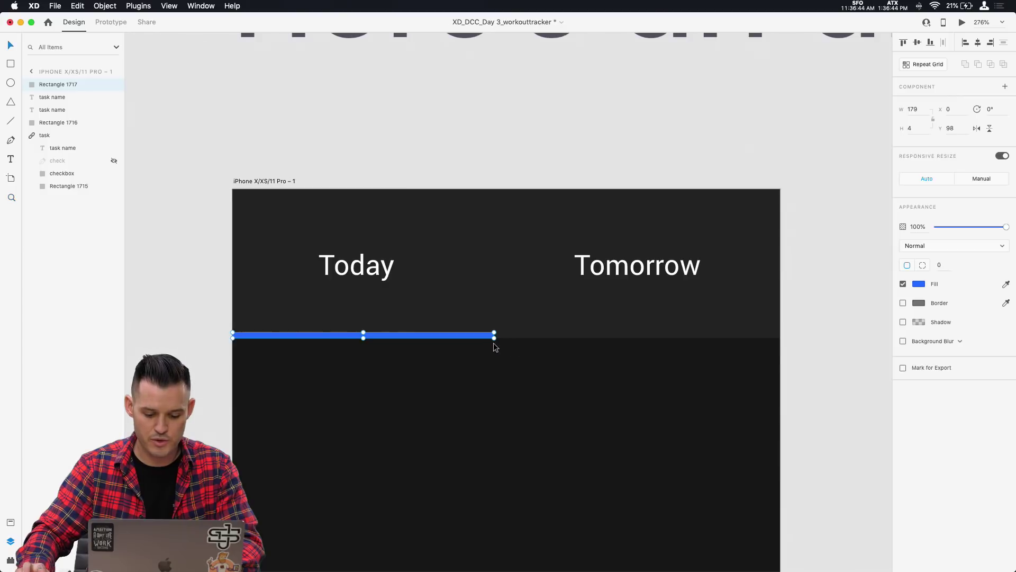
left_click_drag(496, 334, 506, 304)
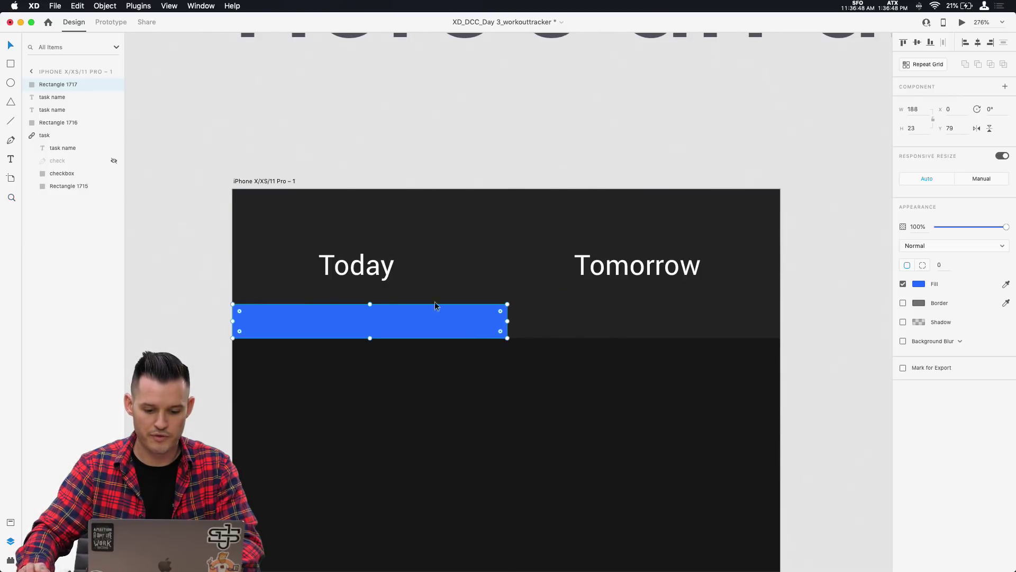
left_click_drag(370, 304, 370, 334)
- Centre the Today label horizontally on the blue underline
left_click(357, 267, "shift")
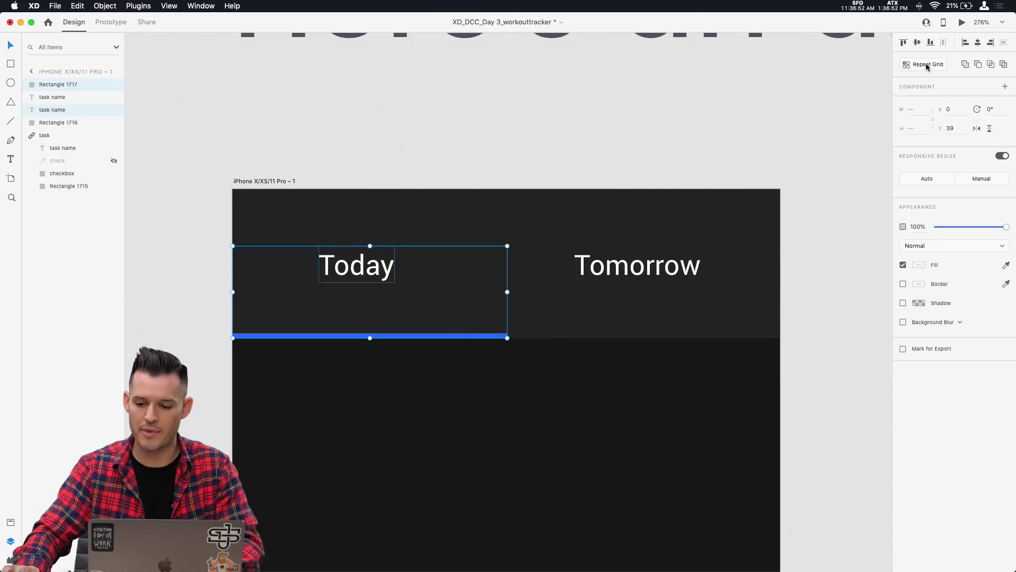
left_click(979, 44)
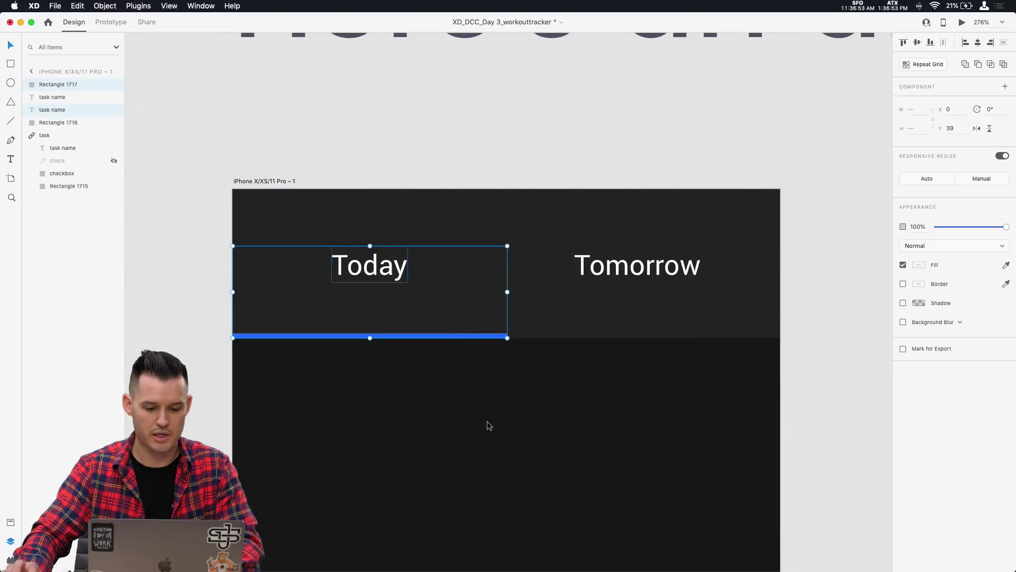
left_click(468, 153)
- Reduce the opacity of the Tomorrow label to 33%
left_click(638, 265)
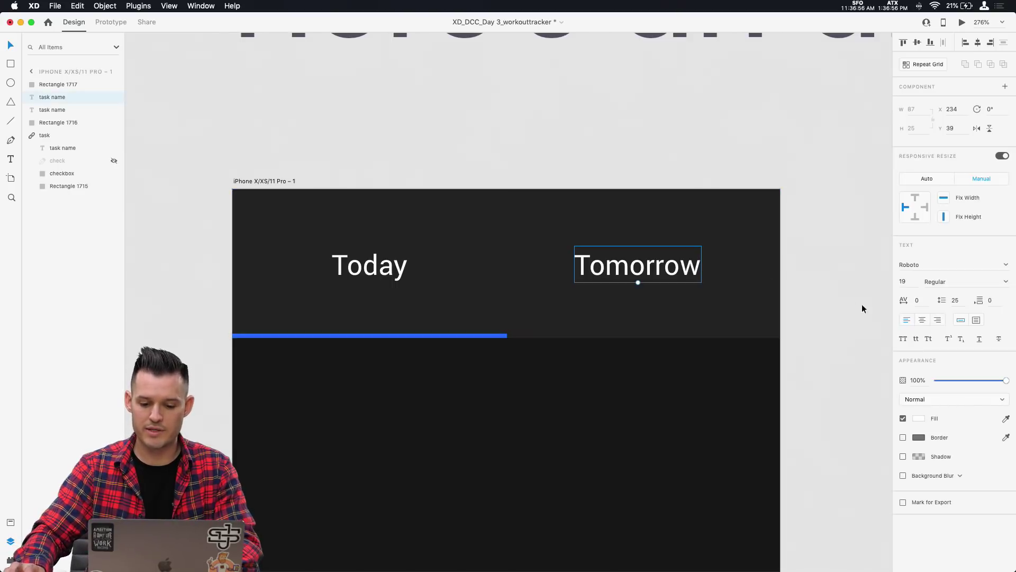
left_click(973, 381)
left_click_drag(973, 380, 959, 381)
left_click(822, 337)
key("super+minus")
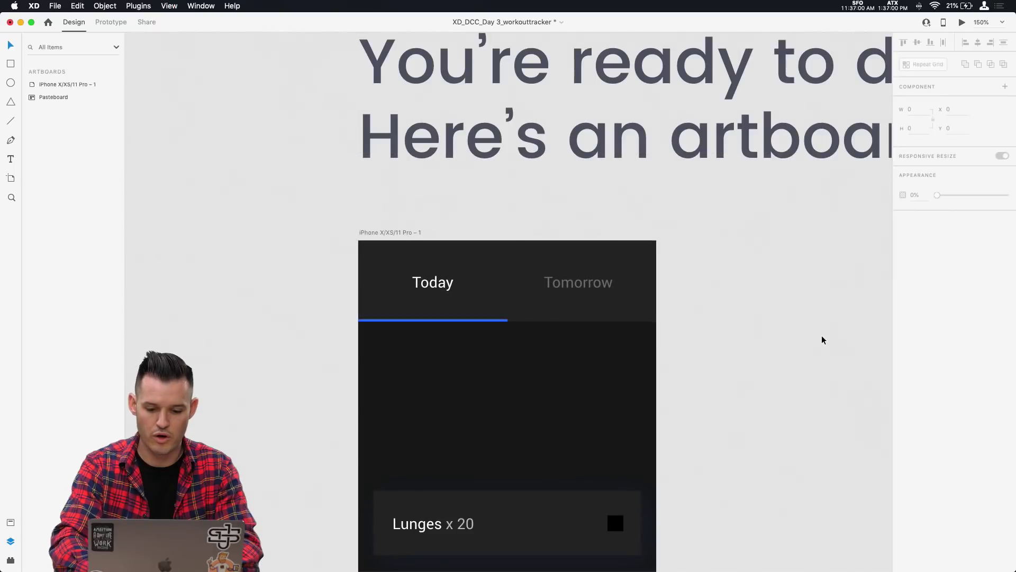
left_click_drag(721, 411, 639, 279)
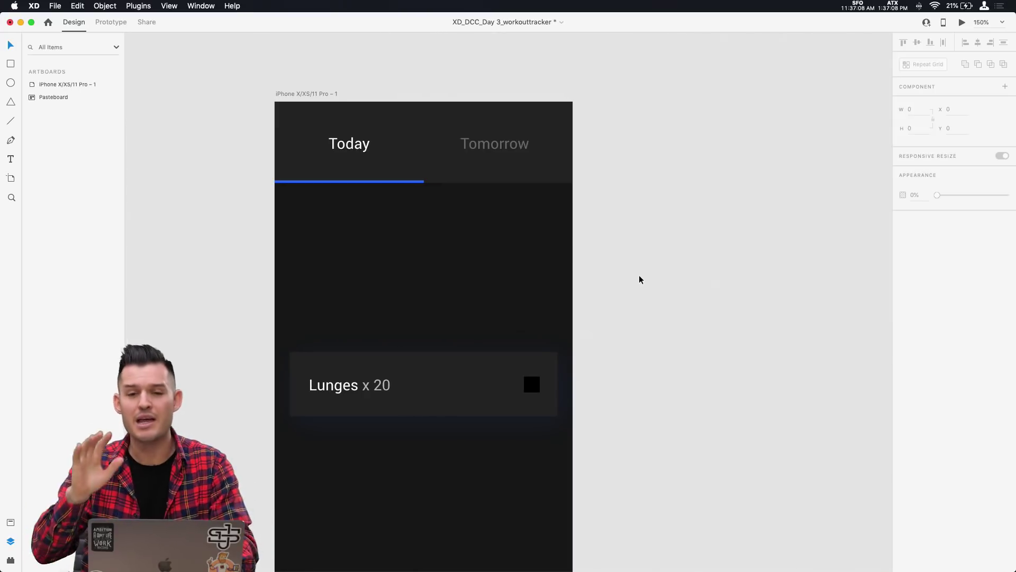
- Rename the two header text layers as "today" and "tomorrow" to match their labels
left_click(350, 145)
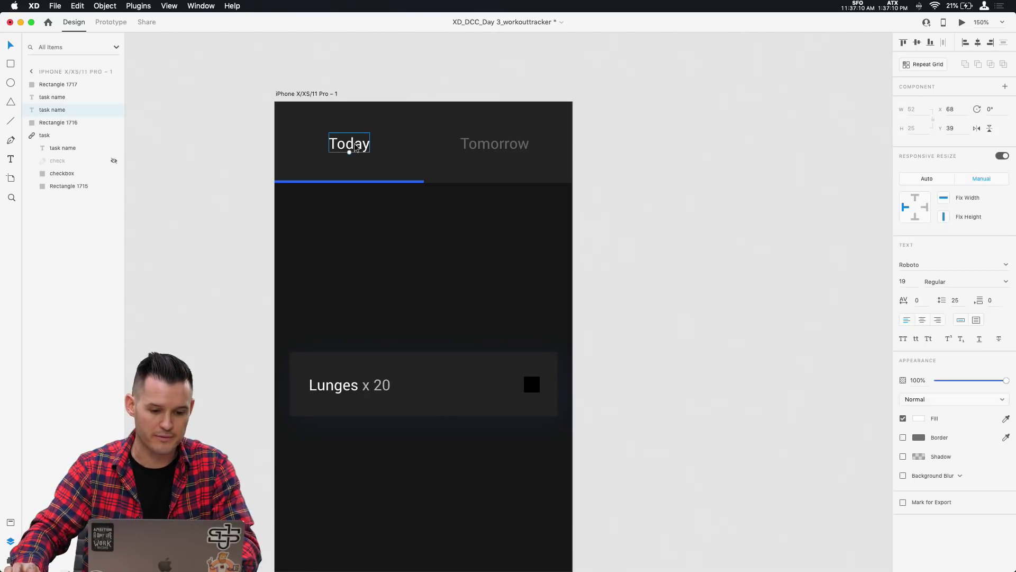
double_click(58, 110)
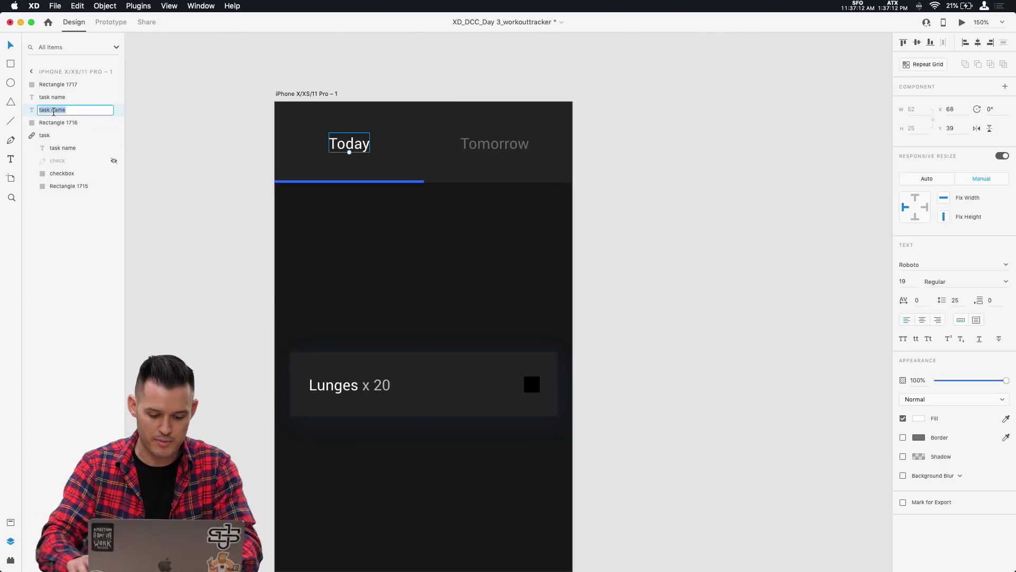
type("today")
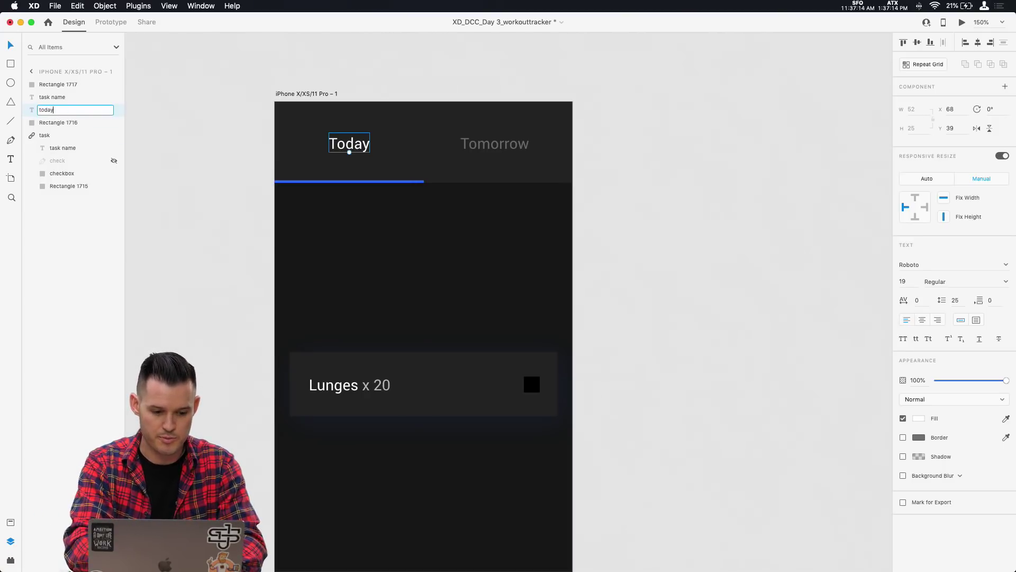
key("Return")
left_click(60, 99)
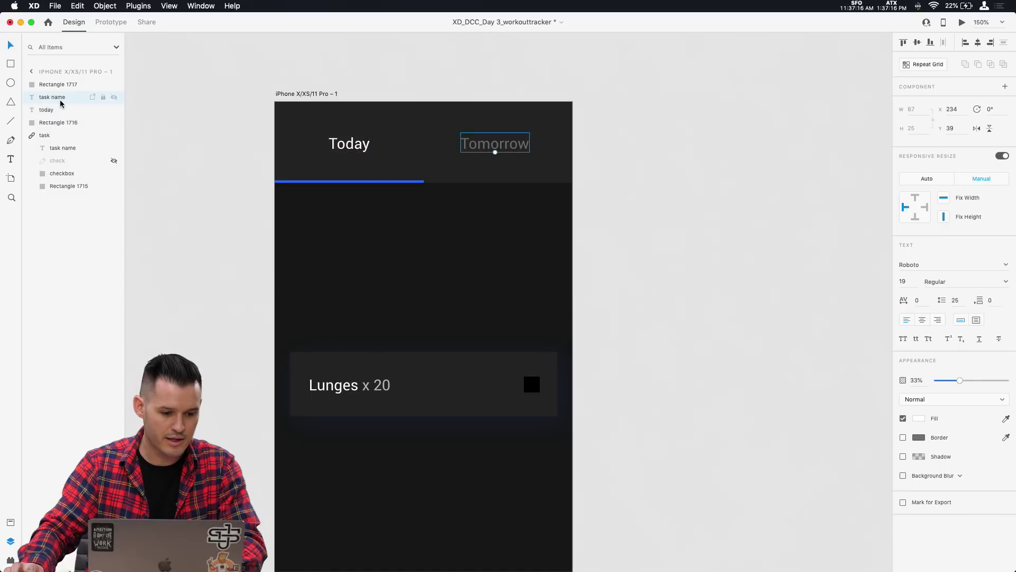
double_click(57, 99)
type("tomorrow")
key("Return")
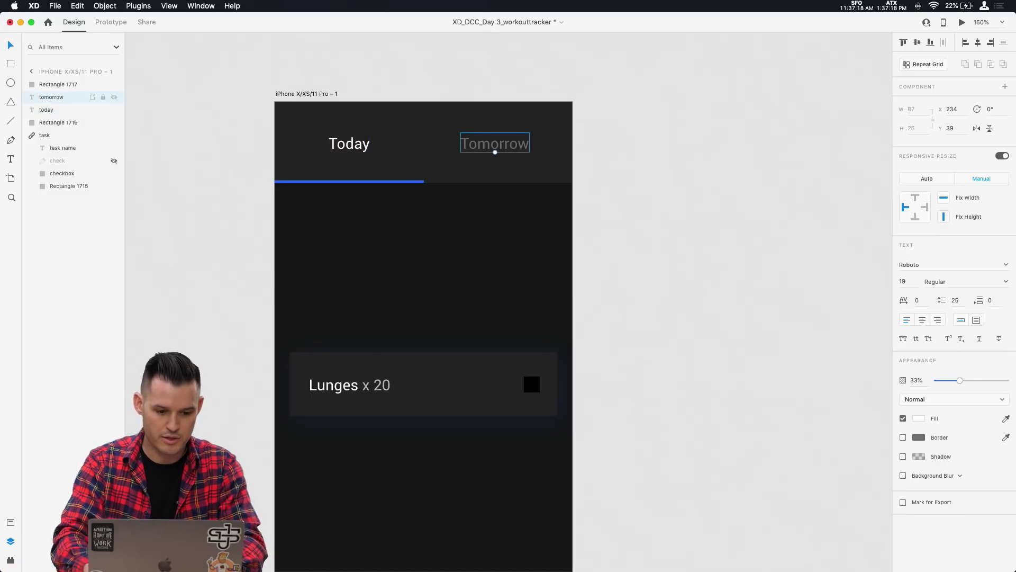
- Rename the blue underline's layer as "active state"
left_click(335, 182)
double_click(57, 85)
type("ac tive st")
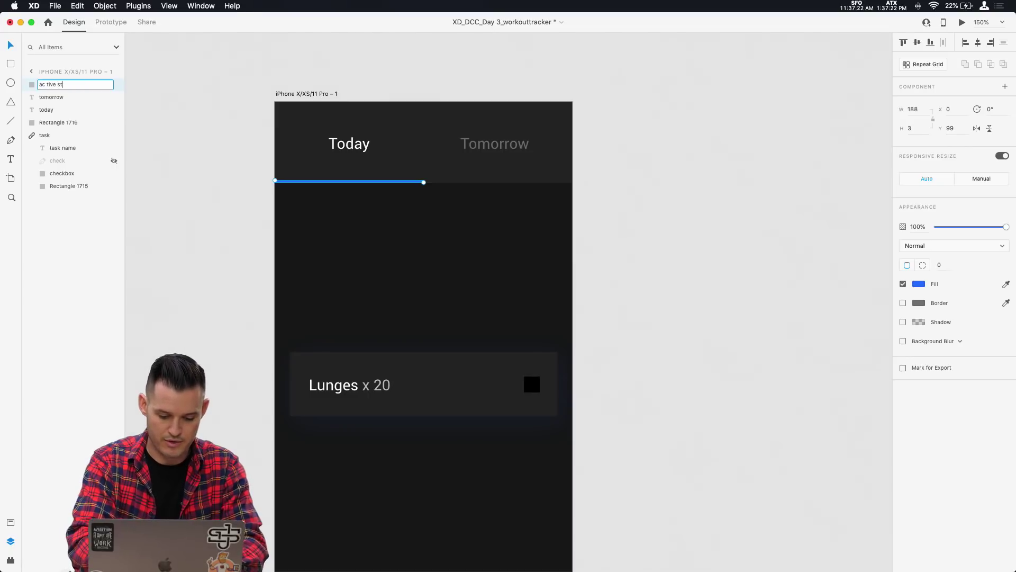
type("ate")
key("Return")
double_click(53, 85)
left_click(46, 85)
key("BackSpace")
left_click(147, 113)
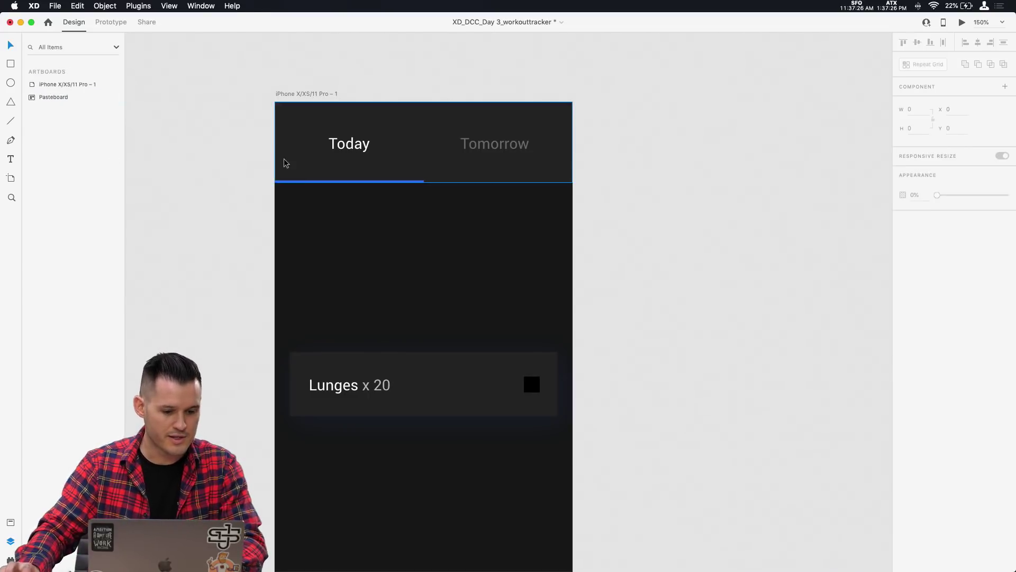
- Duplicate the artboard beside the original and move the copy's blue underline beneath its Tomorrow label
left_click_drag(291, 98, 606, 100)
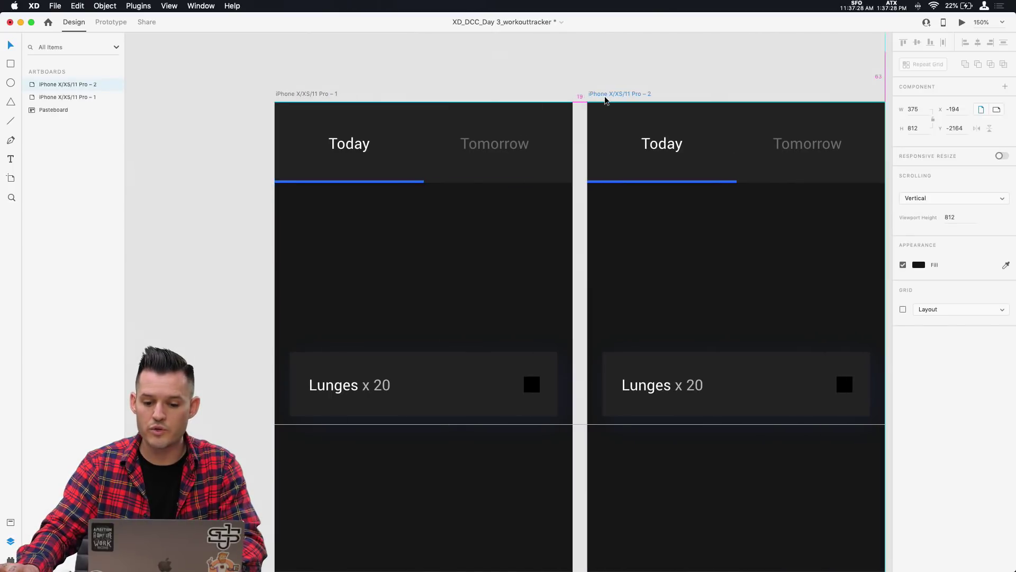
scroll(582, 76, "right", 3)
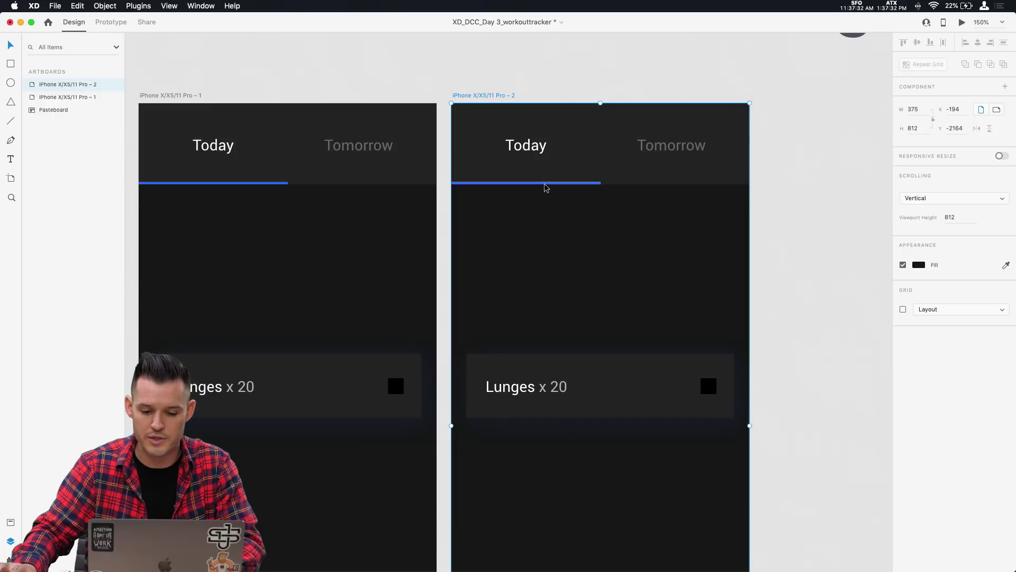
left_click_drag(546, 188, 692, 181)
- On the duplicated artboard, raise the Tomorrow label to full opacity and lower the Today label to 32% opacity
left_click(701, 152)
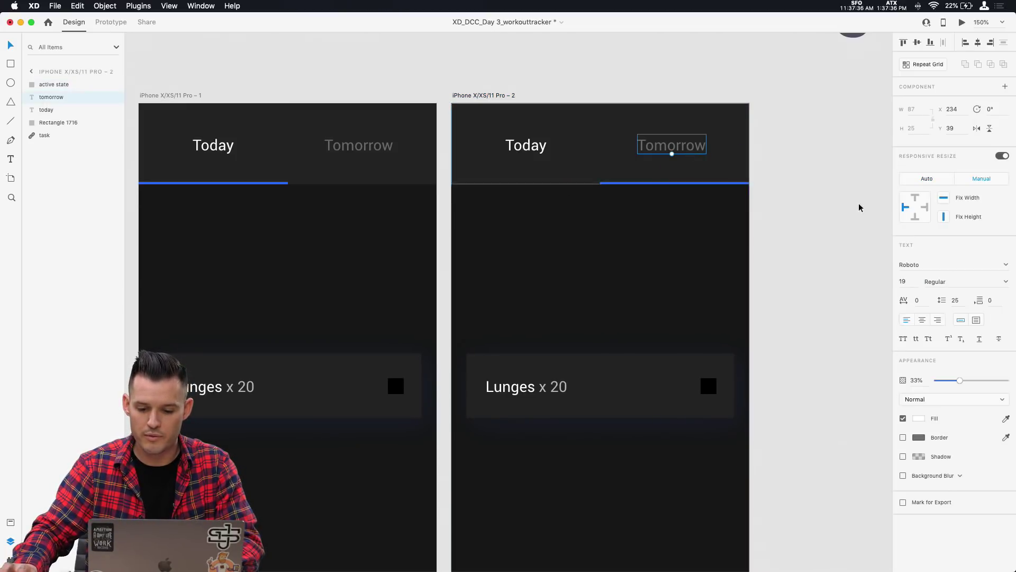
left_click_drag(960, 380, 1006, 380)
key("Tab")
left_click(961, 380)
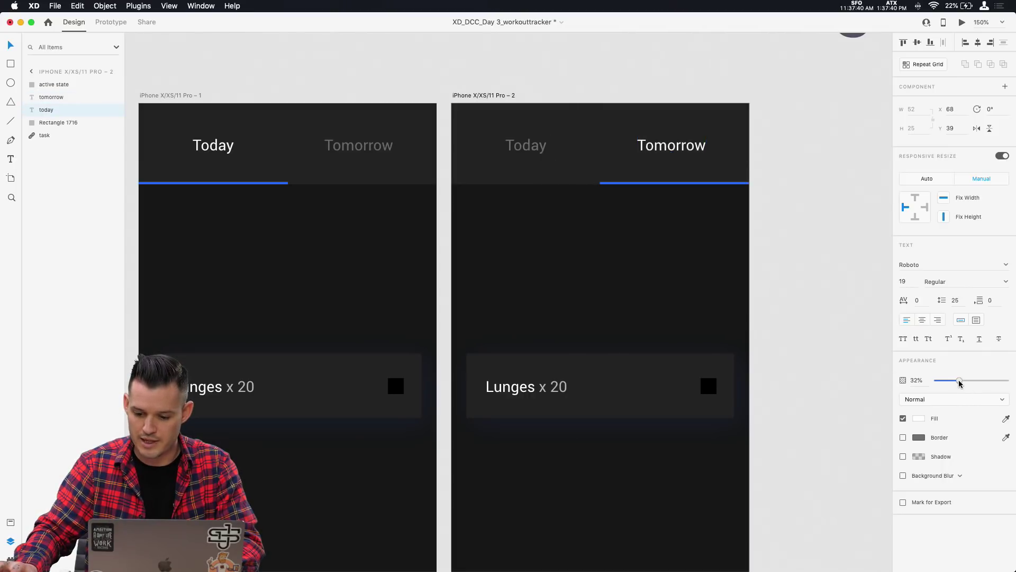
- Link the first artboard's Tomorrow label to the second artboard, and the second's Today label back to the first, with tap-triggered Auto-Animate
key("ctrl+Tab")
left_click(202, 95)
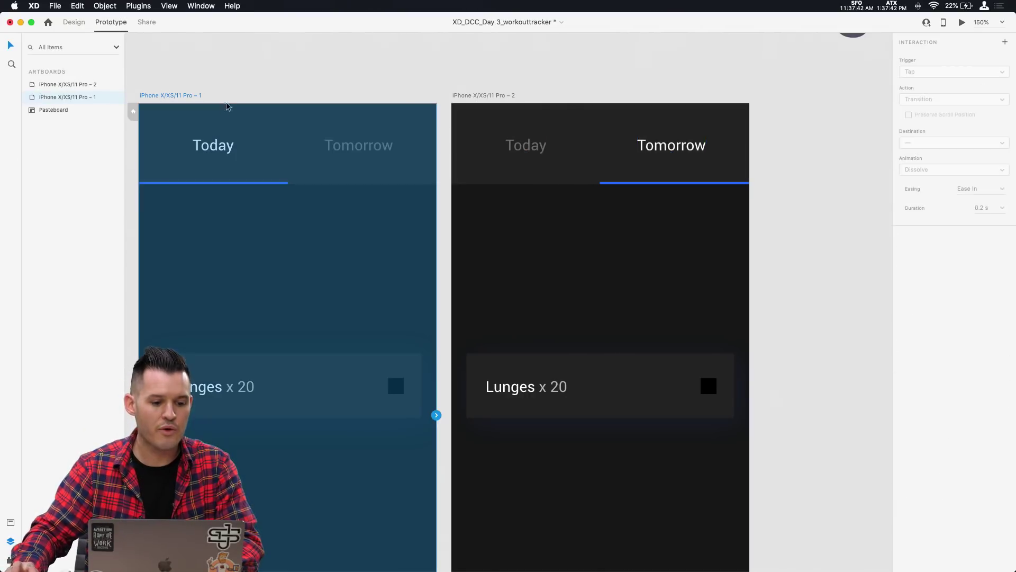
left_click(372, 153)
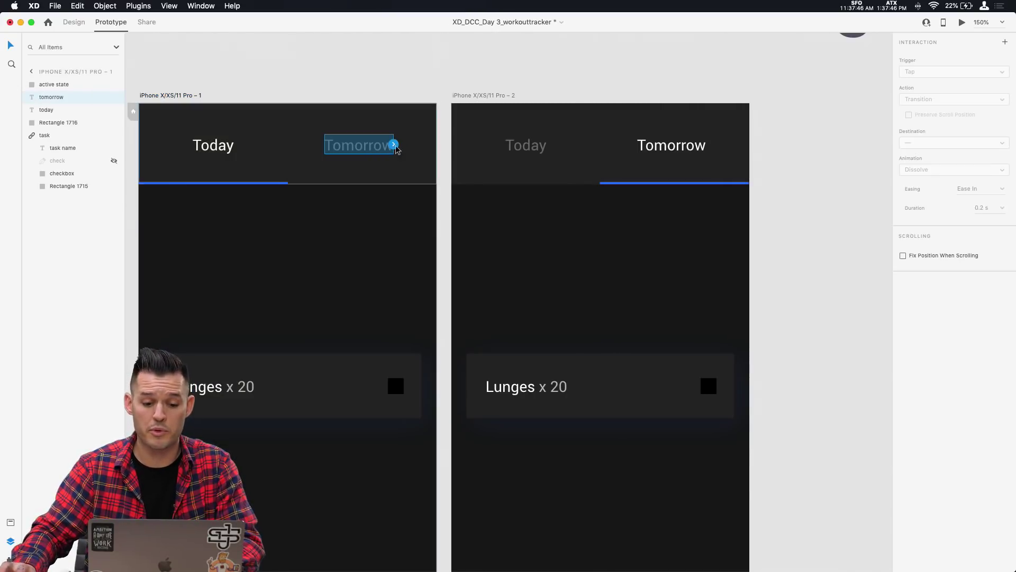
left_click_drag(394, 145, 563, 313)
left_click(926, 98)
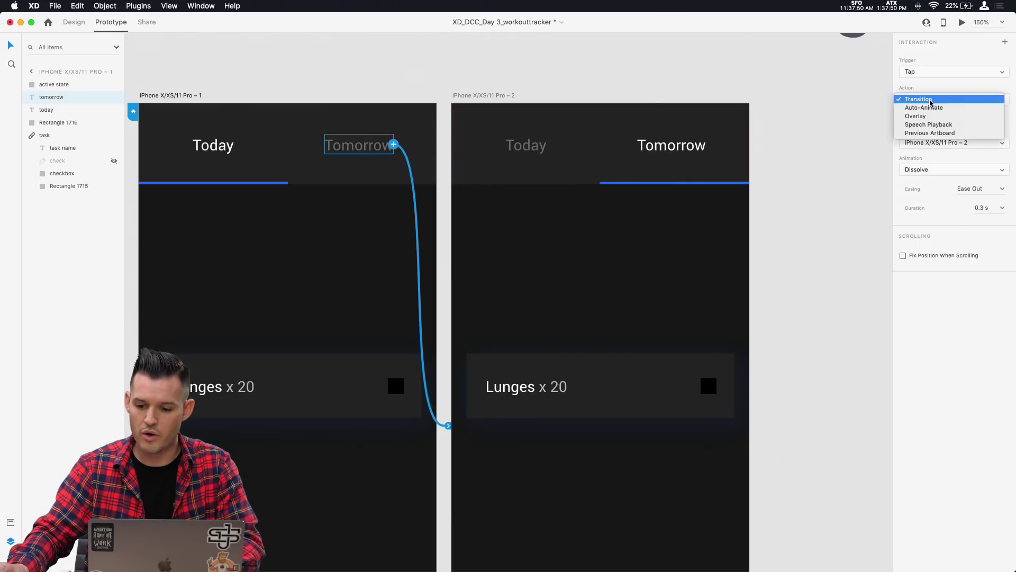
left_click(929, 105)
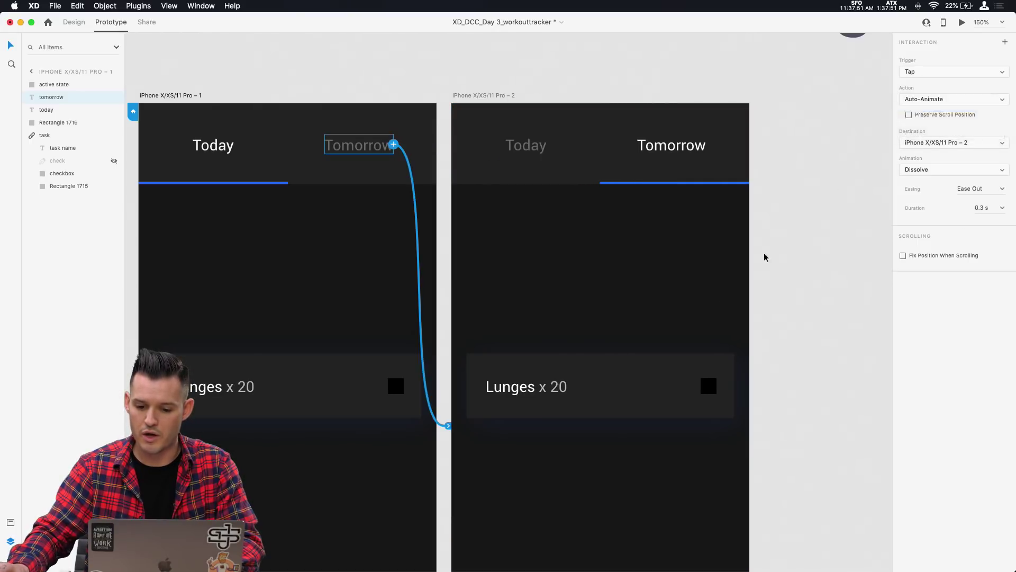
left_click(527, 145)
left_click_drag(546, 144, 344, 143)
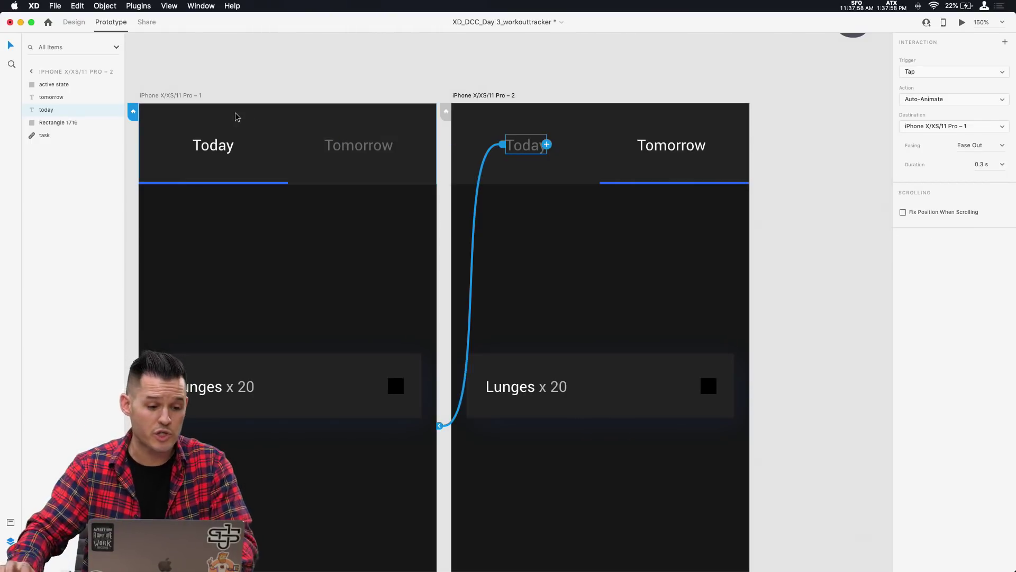
- Preview the prototype from the first artboard, switching between the Tomorrow and Today tabs, and close the preview
left_click(166, 95)
left_click(962, 22)
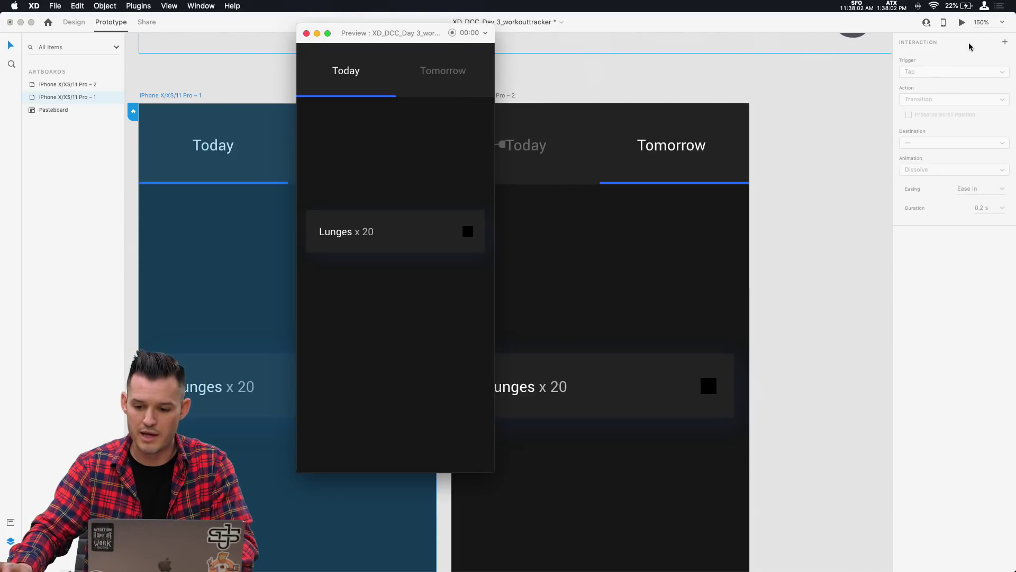
left_click_drag(441, 34, 609, 71)
left_click(611, 109)
left_click(519, 111)
left_click(619, 110)
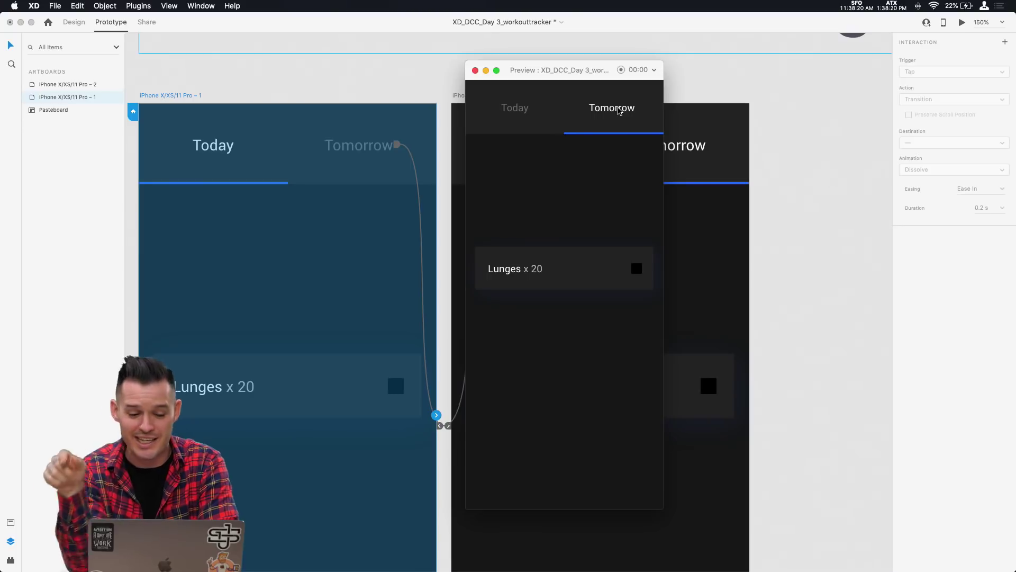
left_click(474, 71)
- Delete the duplicated second artboard
key("super+minus")
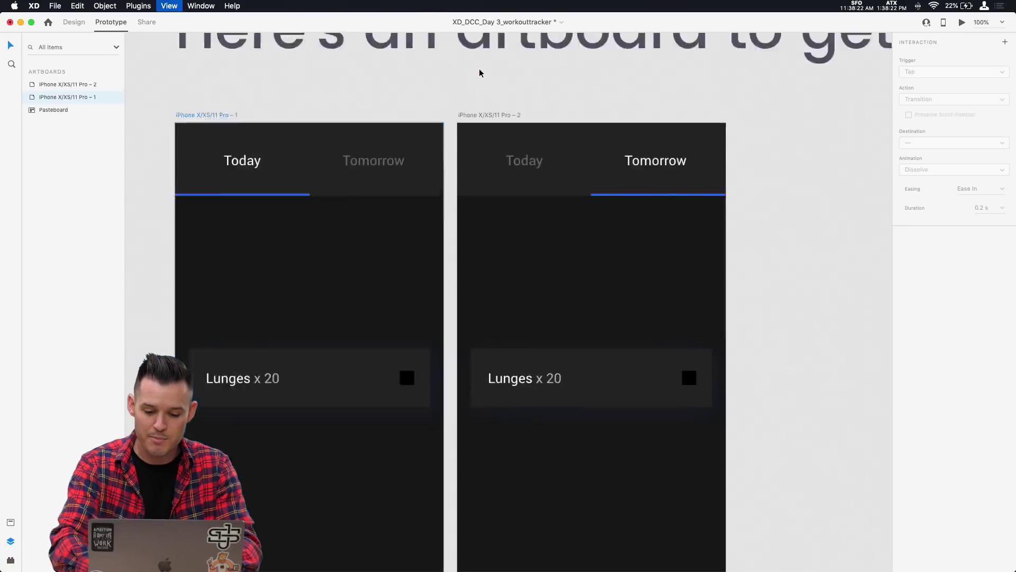
left_click(646, 232)
scroll(653, 203, "down", 3)
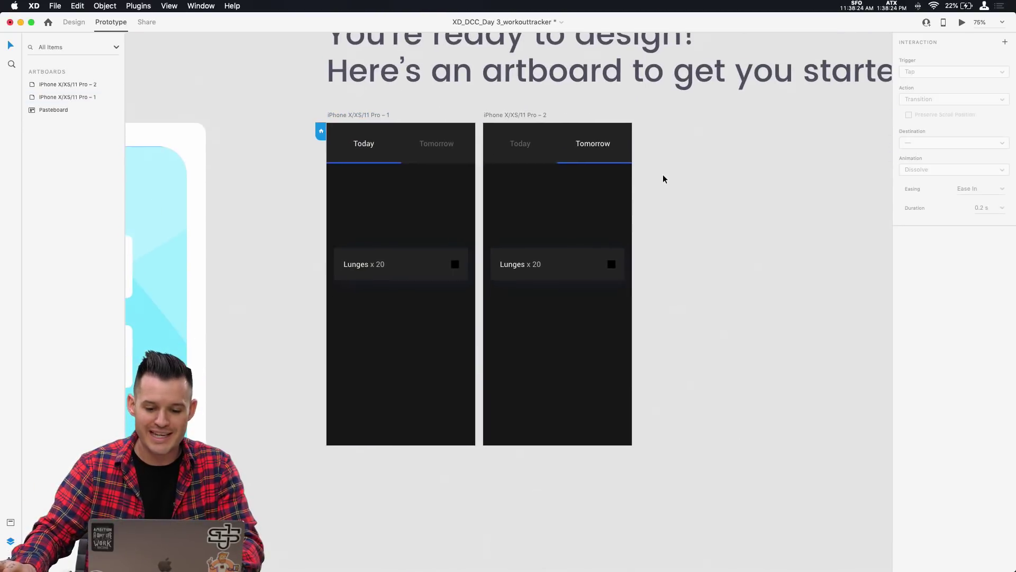
key("super+plus")
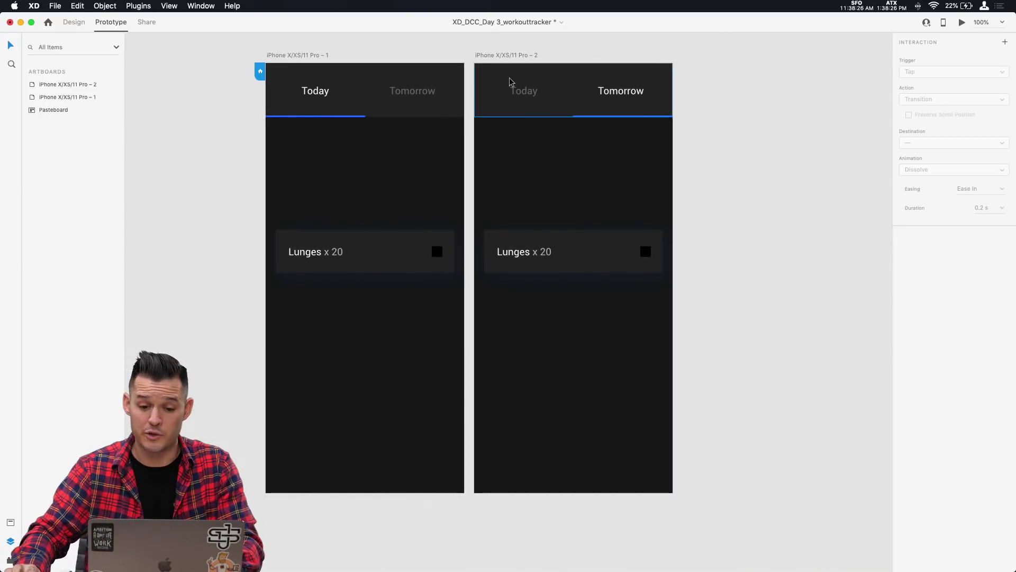
left_click(506, 57)
key("Delete")
- Return to Design mode and move the Lunges task card down to Y 428 on the artboard
left_click(80, 28)
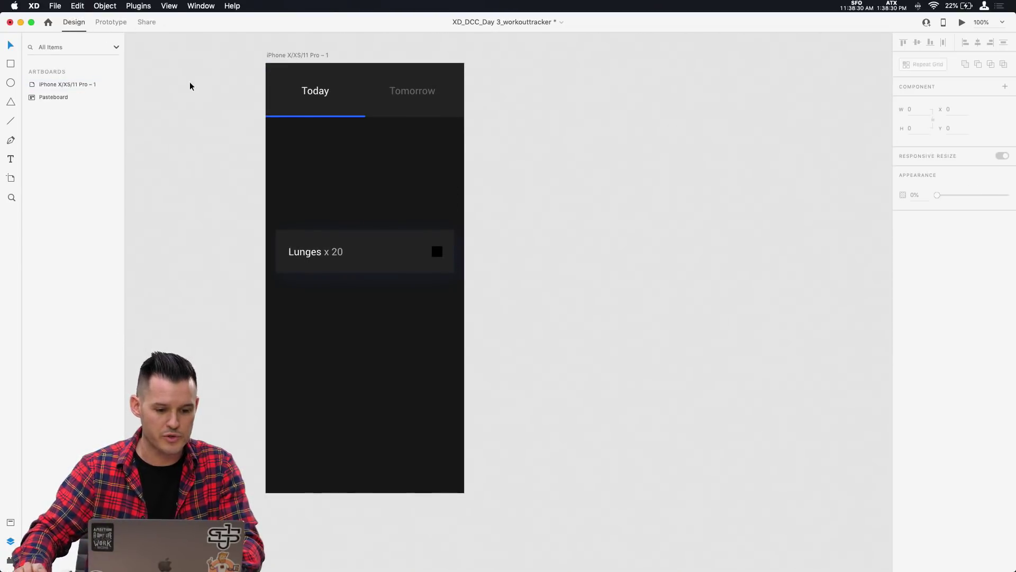
scroll(350, 113, "left", 5)
left_click_drag(510, 254, 509, 308)
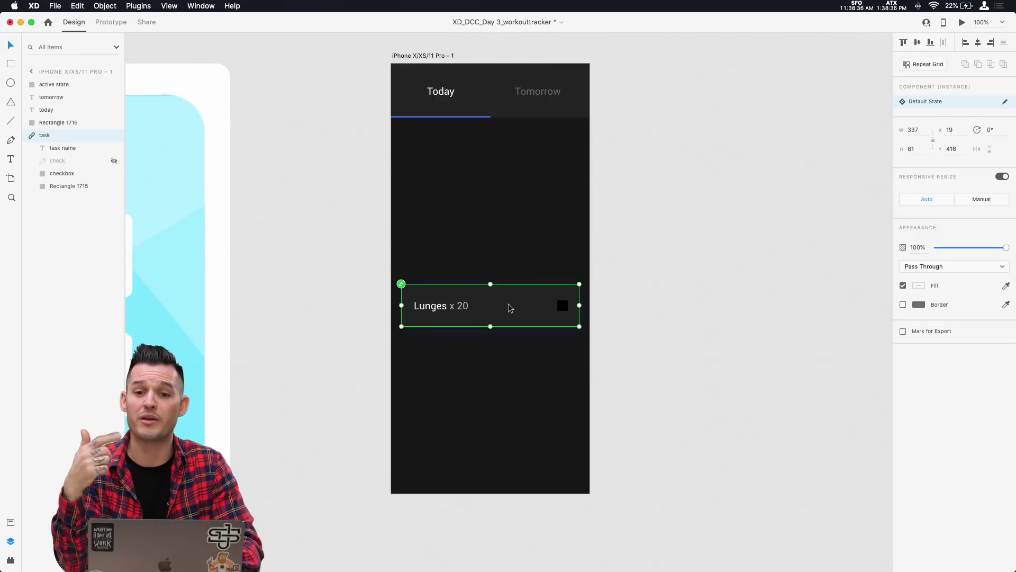
left_click_drag(506, 318, 507, 324)
- Draw a circle about 62 px across below the Lunges card, fill it with the saved blue and remove its border
key("super+equal")
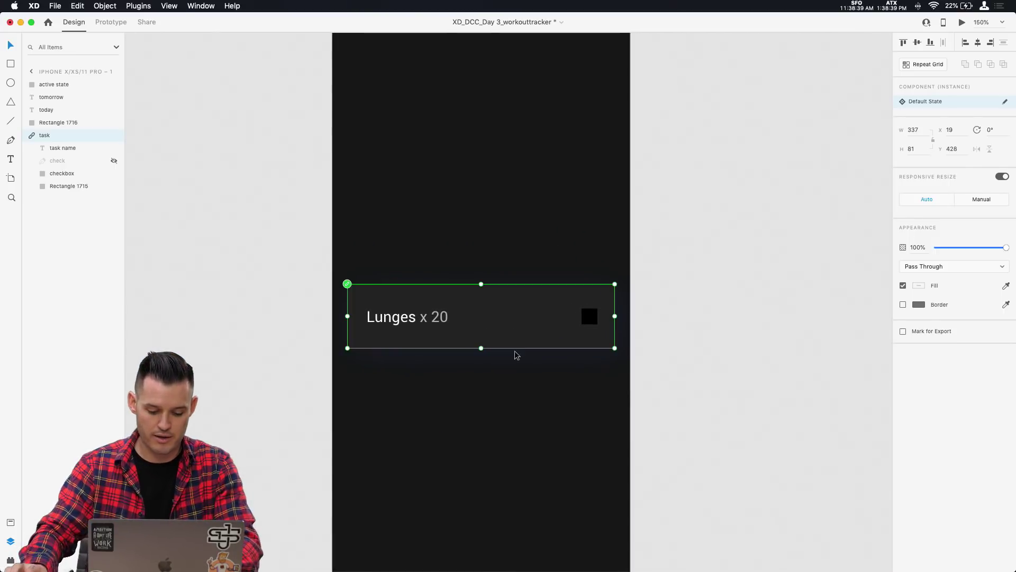
key("e")
left_click_drag(454, 393, 525, 443)
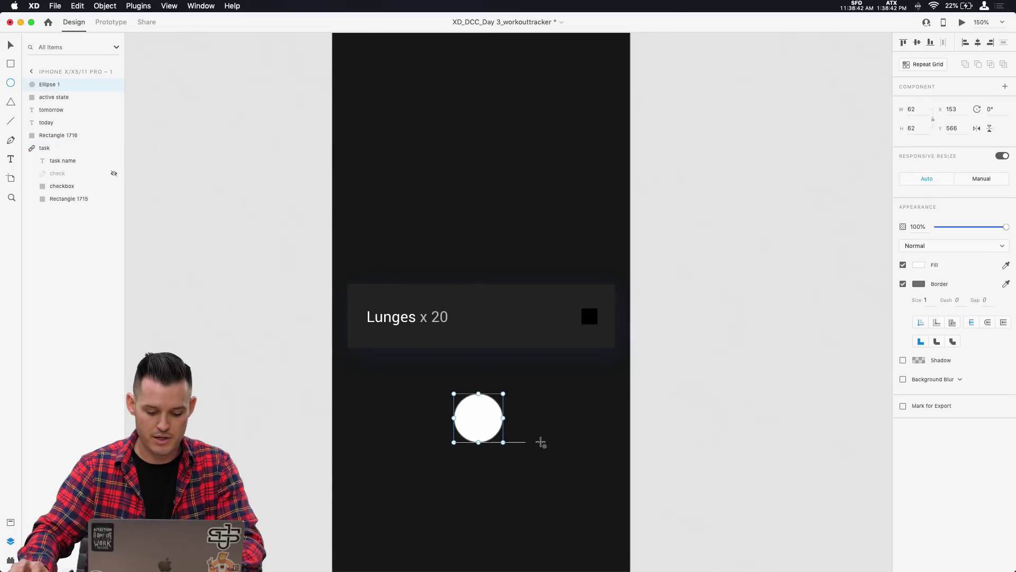
left_click(919, 265)
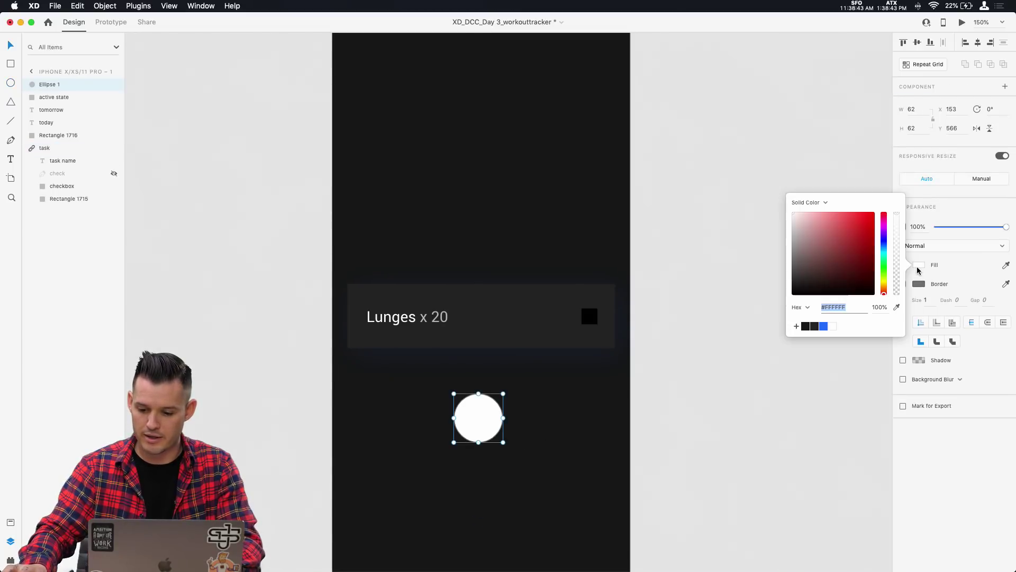
left_click(823, 326)
left_click(926, 290)
left_click(903, 284)
- Move the blue circle to the artboard's bottom centre, at about X 157, Y 729
scroll(529, 370, "down", 5)
left_click(488, 239)
left_click_drag(488, 239, 491, 367)
- Draw a plus sign inside the blue circle from one vertical and one horizontal Pen tool line
key("p")
left_click(487, 360)
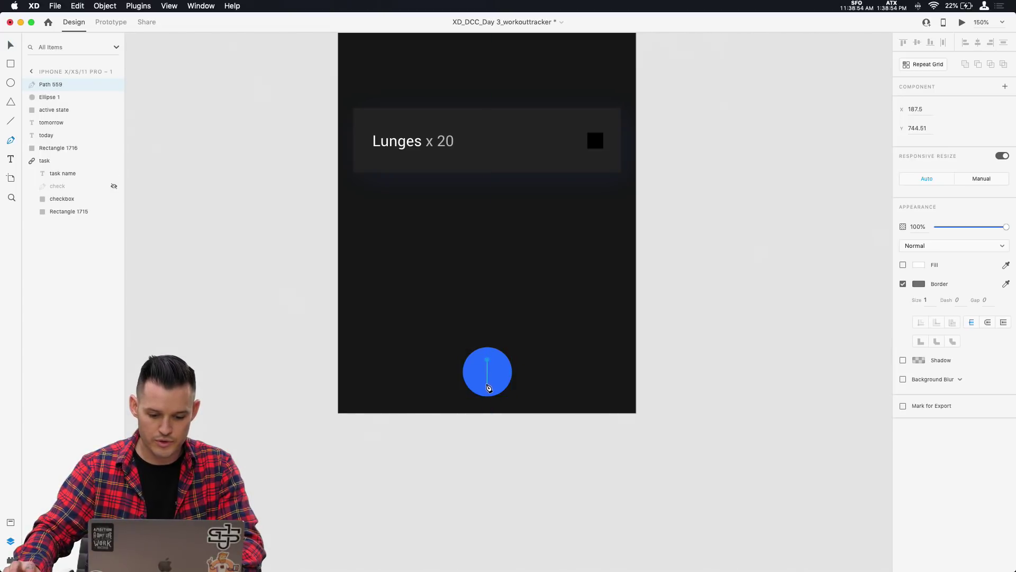
left_click(487, 384)
key("Escape")
key("p")
left_click(477, 372)
left_click(497, 372)
key("Escape")
key("Escape")
- Lengthen the plus sign's horizontal line and align both lines on their horizontal centres
key("super+equal")
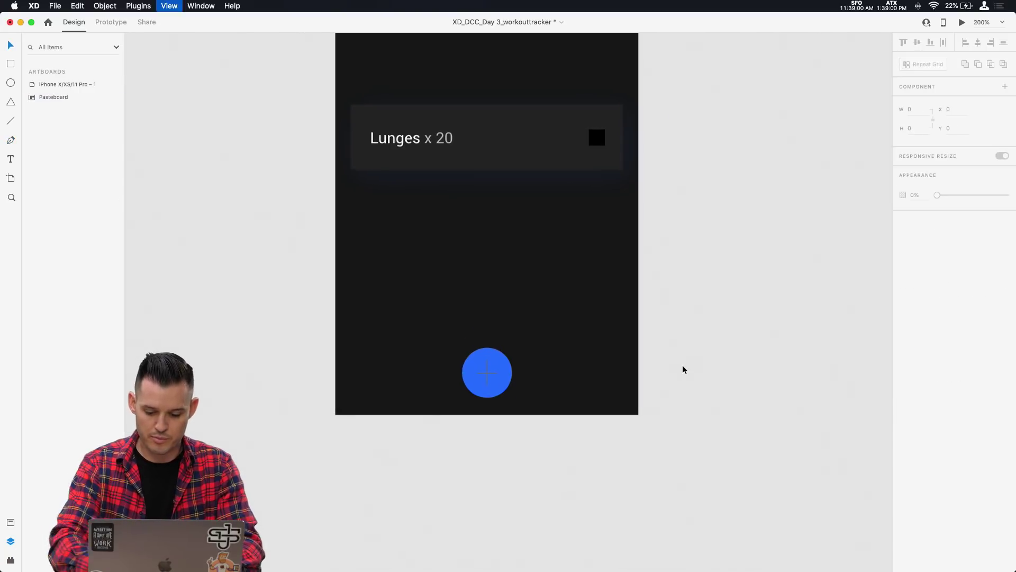
scroll(682, 365, "down", 5)
scroll(670, 286, "down", 2)
left_click(529, 266)
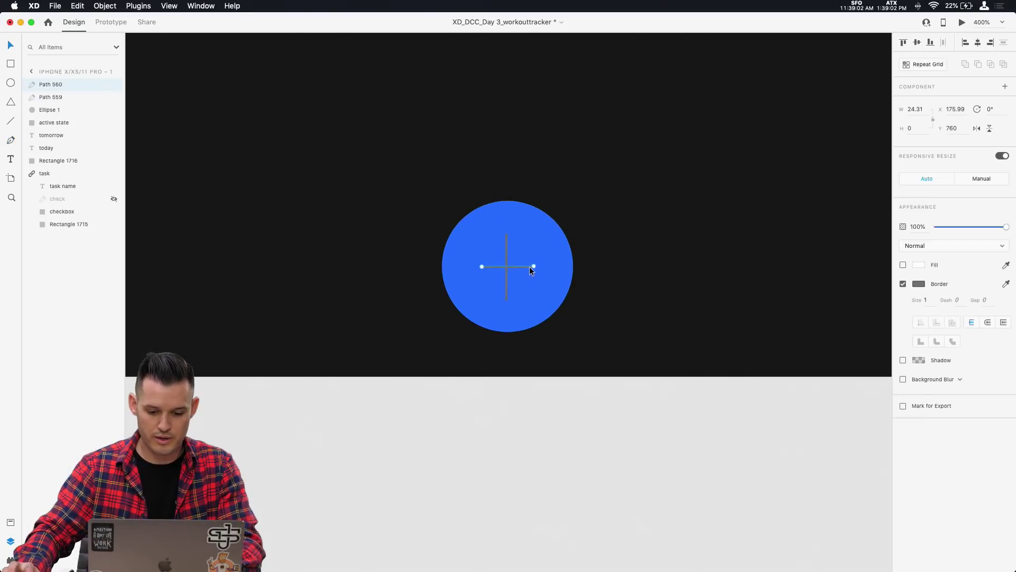
left_click_drag(535, 266, 541, 267)
left_click(506, 246, "shift")
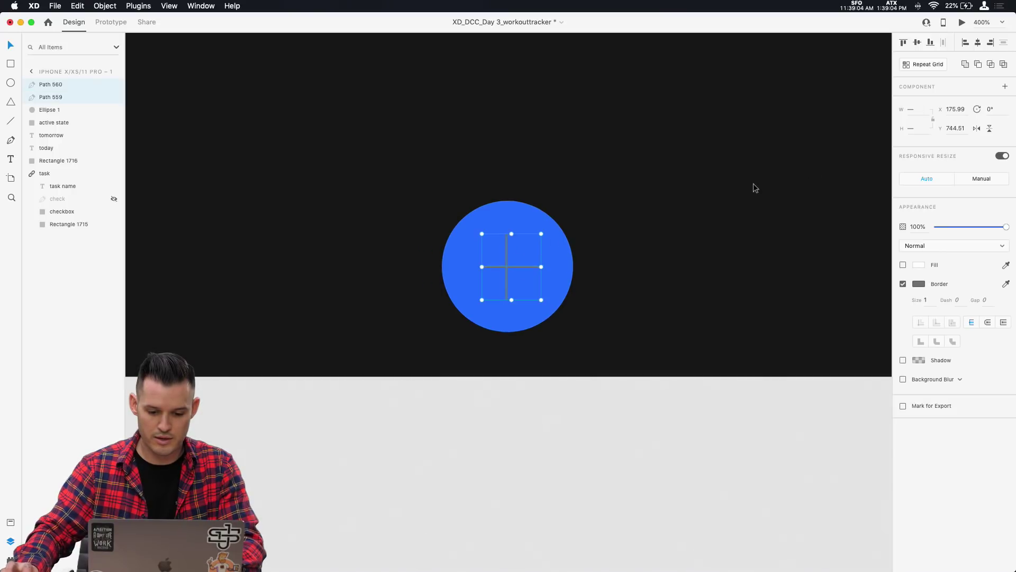
left_click(977, 43)
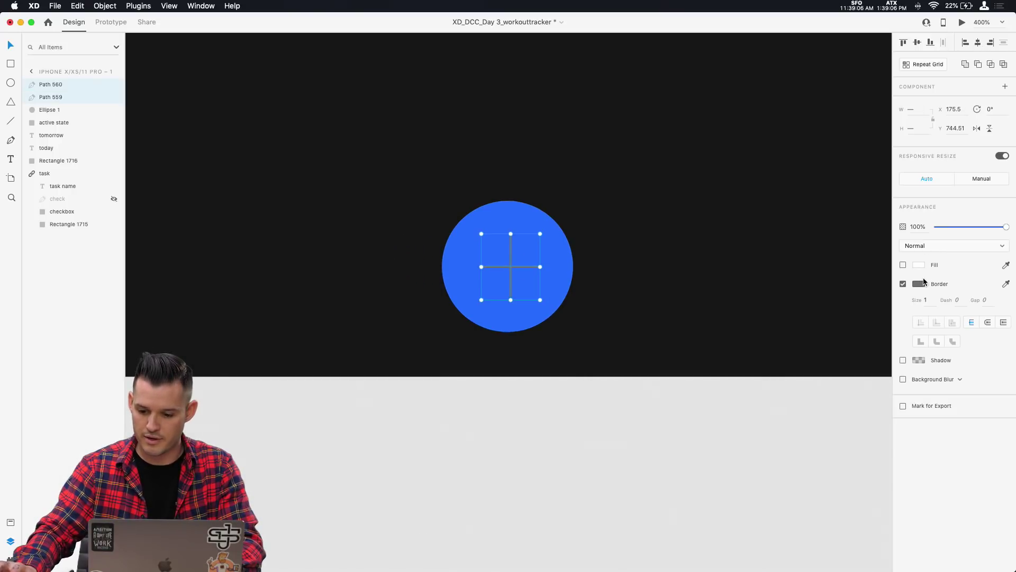
- Give both plus sign lines a white border of size 3 with round caps
left_click(919, 284)
left_click_drag(833, 285, 734, 186)
left_click(933, 299)
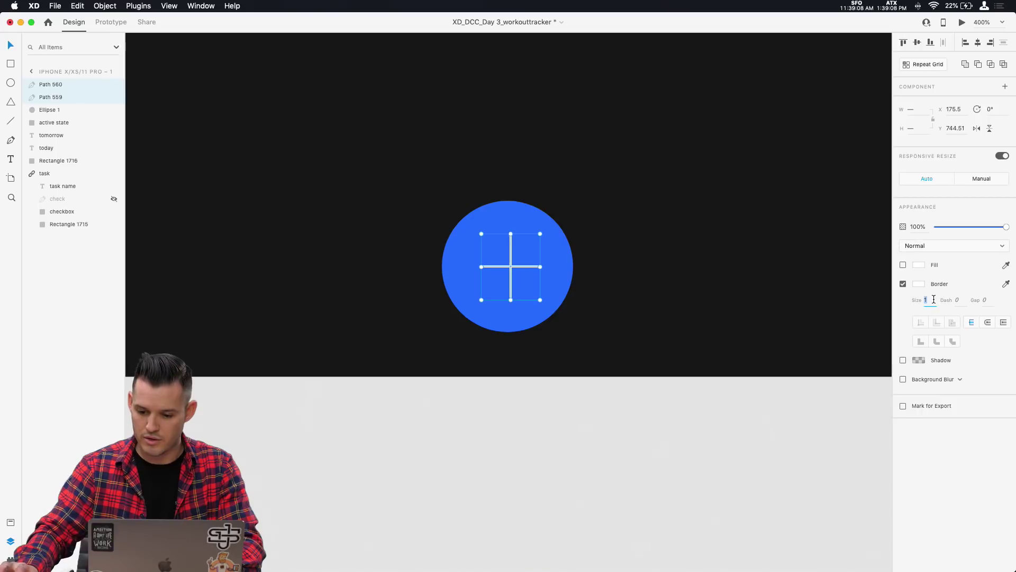
type("3")
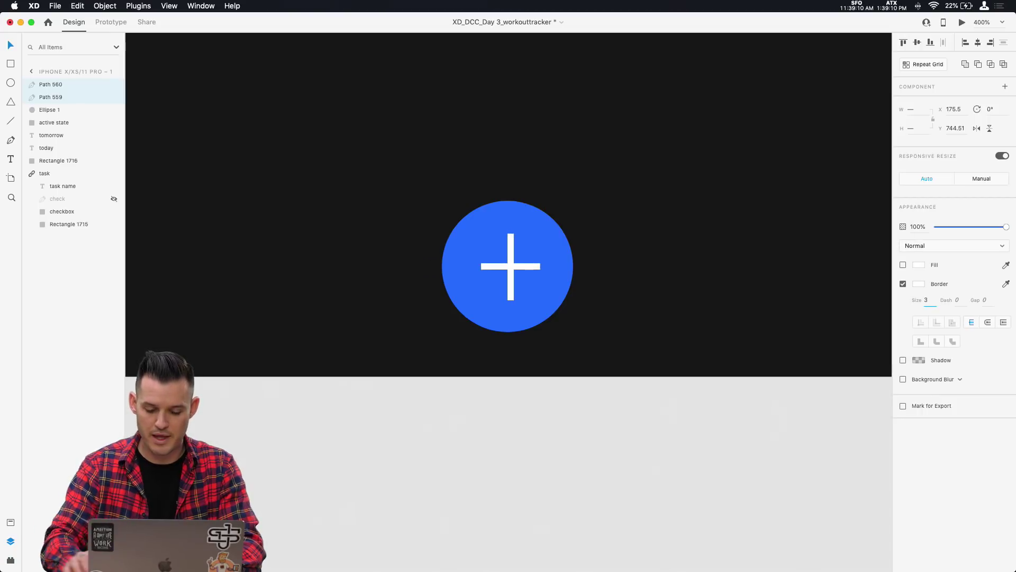
left_click(987, 323)
- Group the two plus sign lines and centre the group on the blue circle
key("super+g")
left_click(553, 248, "shift")
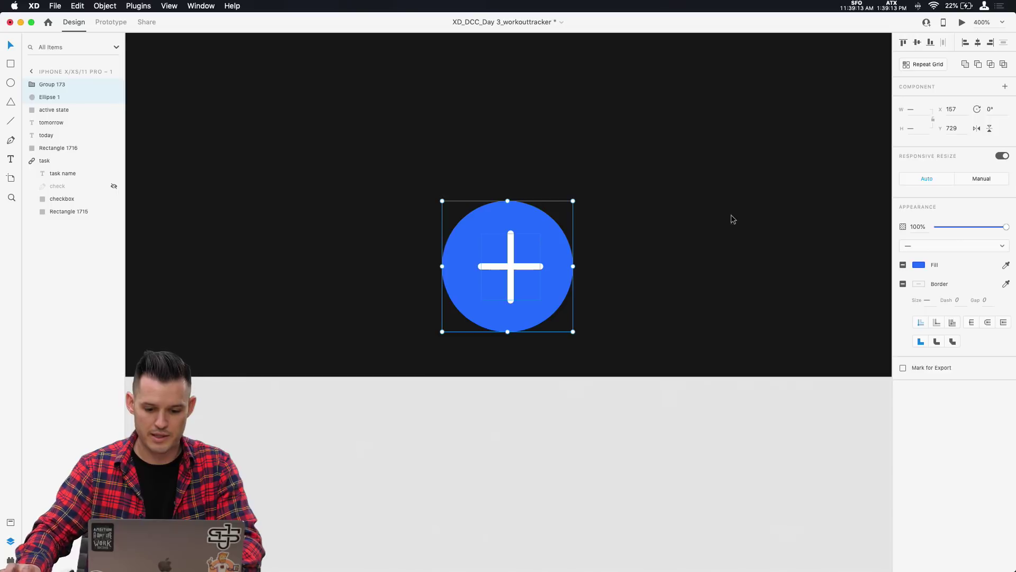
left_click(979, 43)
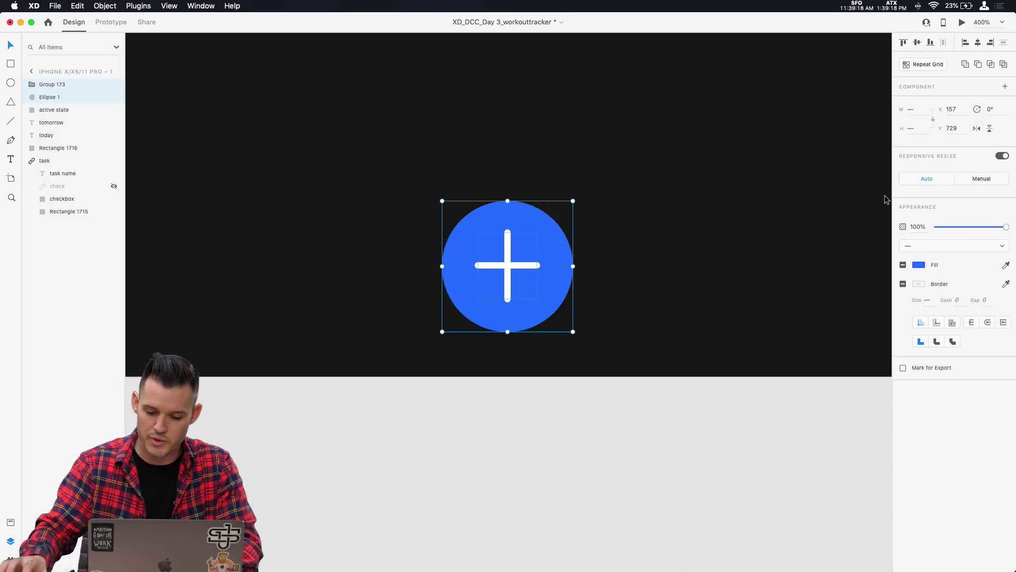
left_click(763, 491)
key("super+minus")
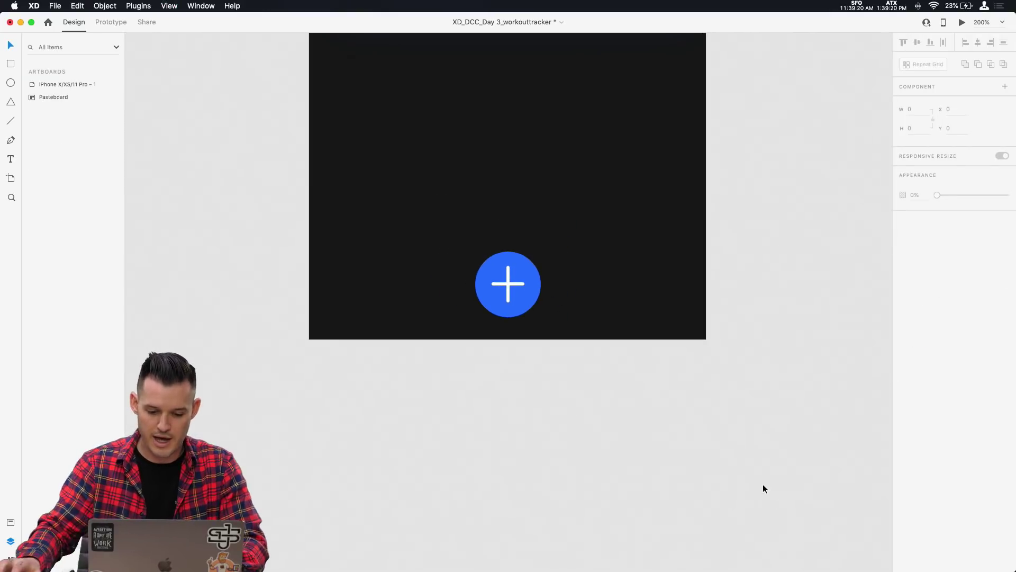
- Group the plus sign and the blue circle into one add button
scroll(731, 365, "up", 2)
left_click(514, 326)
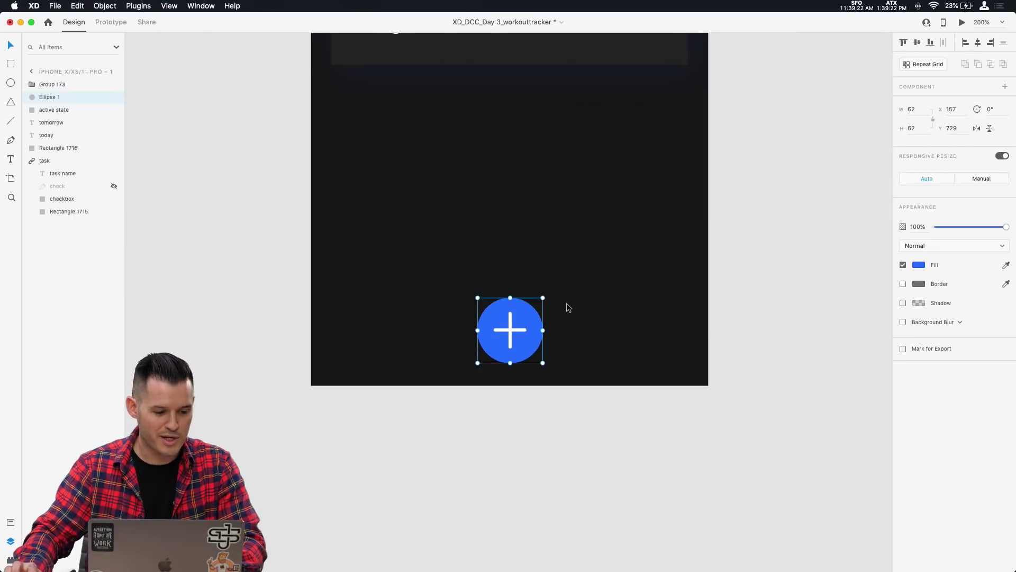
left_click(545, 430)
left_click_drag(570, 284, 476, 351)
key("super+g")
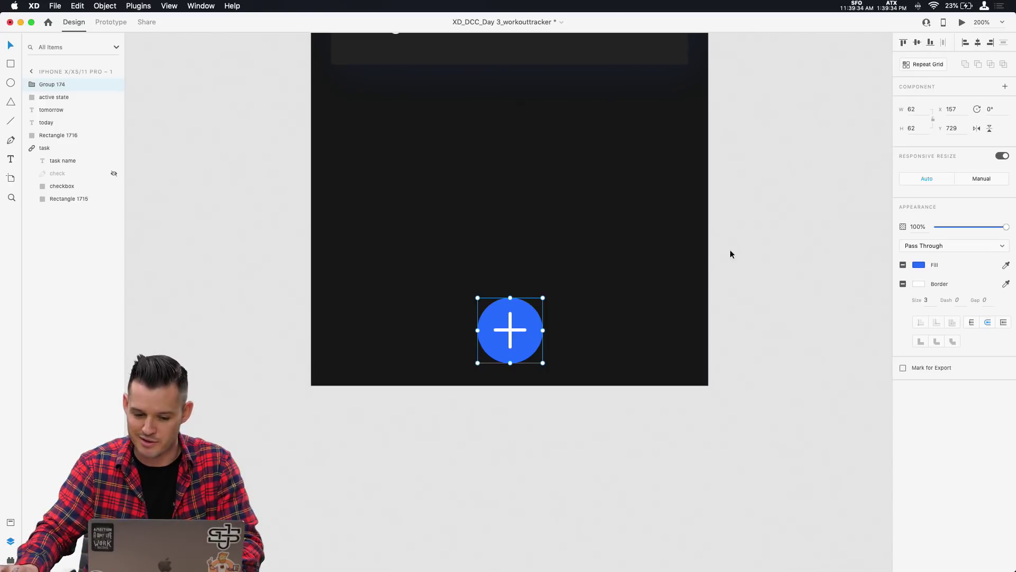
- Move the Lunges task card up slightly and stack two duplicates of it evenly below, above the add button
left_click(744, 284)
key("super+1")
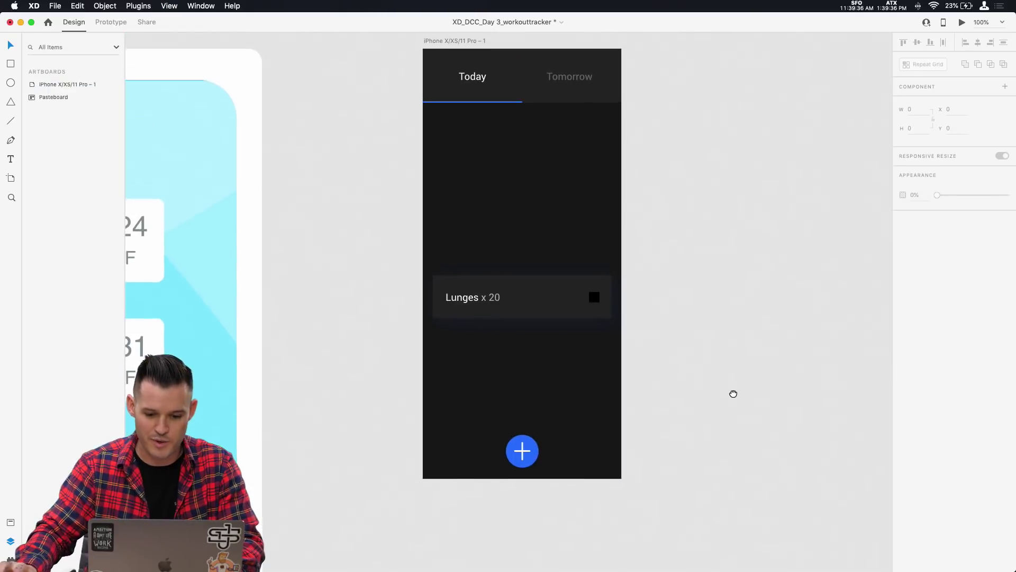
left_click_drag(536, 315, 540, 293)
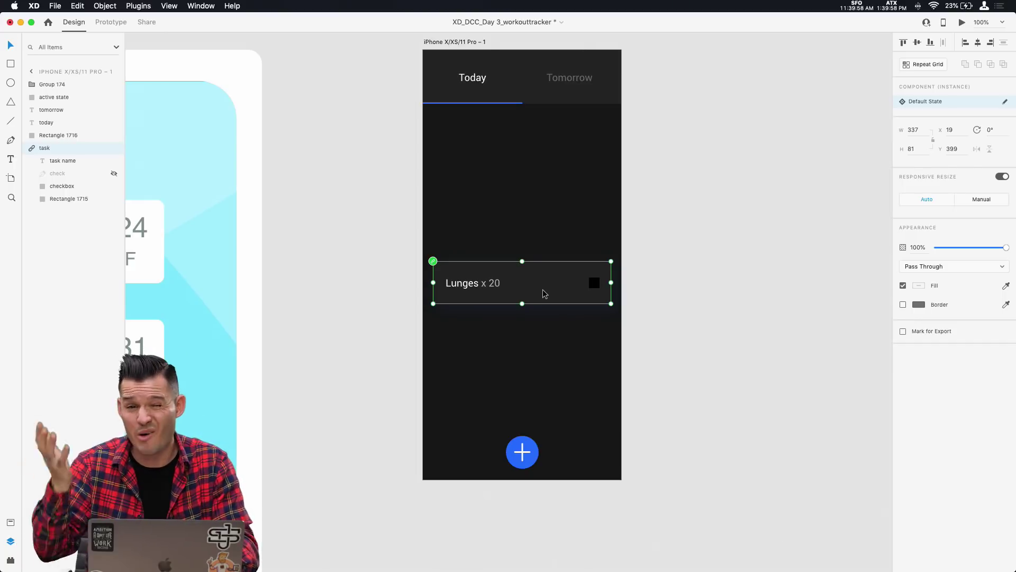
mouse_move(543, 291)
left_mouse_down()
mouse_move(549, 399)
mouse_move(538, 295)
left_mouse_up()
left_click(523, 337, "shift")
left_click(537, 289, "shift")
left_click(787, 310)
- Change the exercise name on the middle task card to "Pushups", keeping the x 20
double_click(458, 339)
double_click(458, 339)
type("Pushups")
key("Escape")
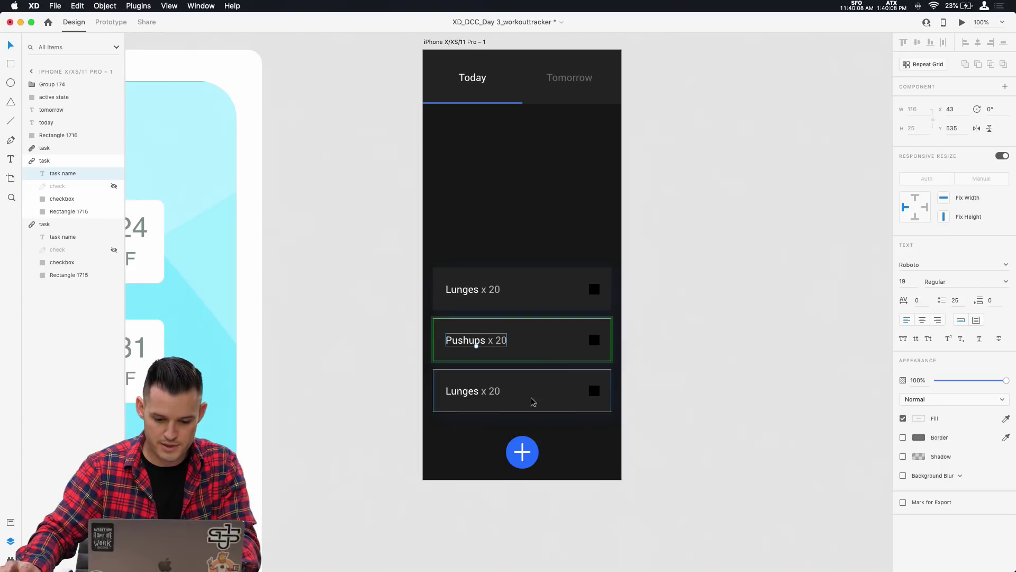
- Change the exercise name on the lowest task card to "Burpees", keeping the x 20
left_click(460, 390)
double_click(459, 391)
double_click(459, 391)
type("Burpees")
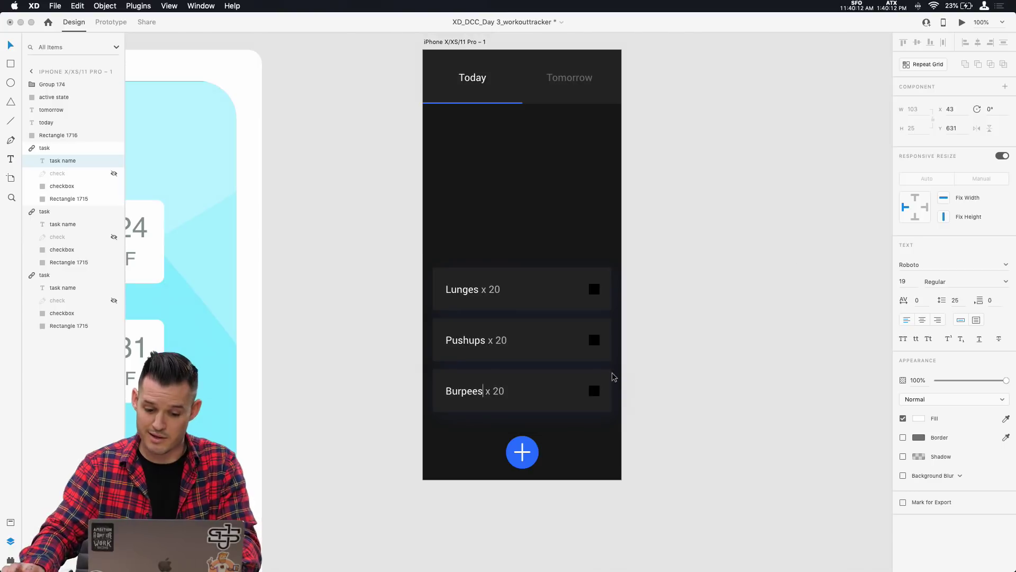
- Draw a circle about 248 px wide, centred between the tab bar and the Lunges card, and remove its border
key("Escape")
left_click(680, 366)
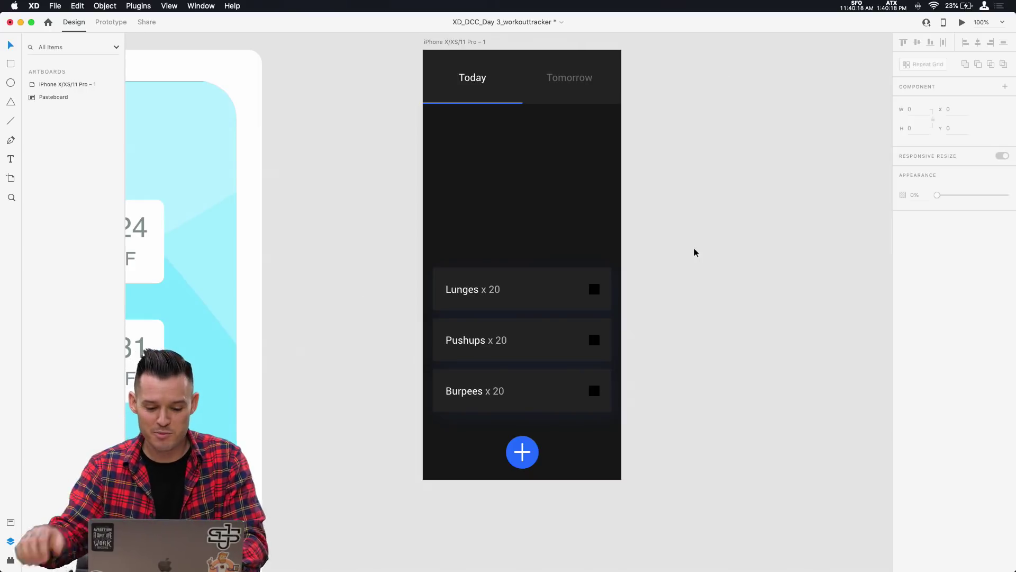
scroll(677, 218, "right", 3)
scroll(676, 218, "up", 2)
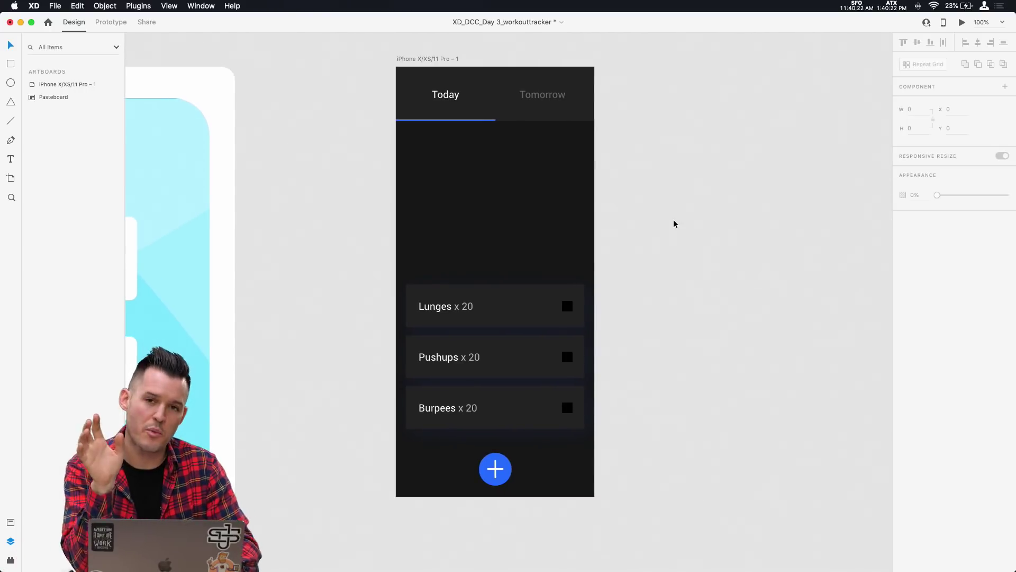
key("e")
mouse_move(432, 140)
left_mouse_down()
mouse_move(548, 210)
mouse_move(611, 272)
left_mouse_up()
key("v")
left_click_drag(499, 215, 494, 212)
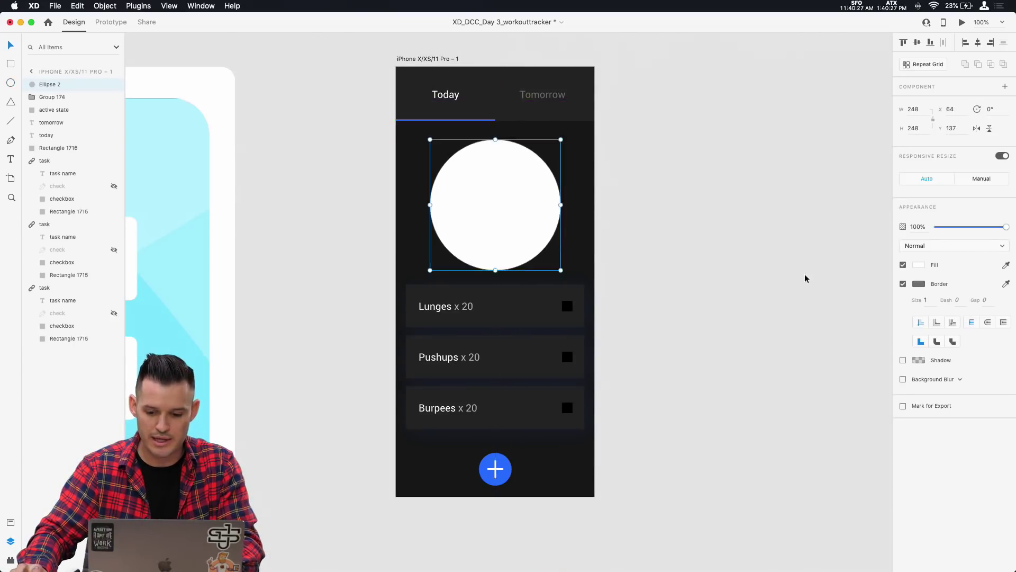
left_click(903, 283)
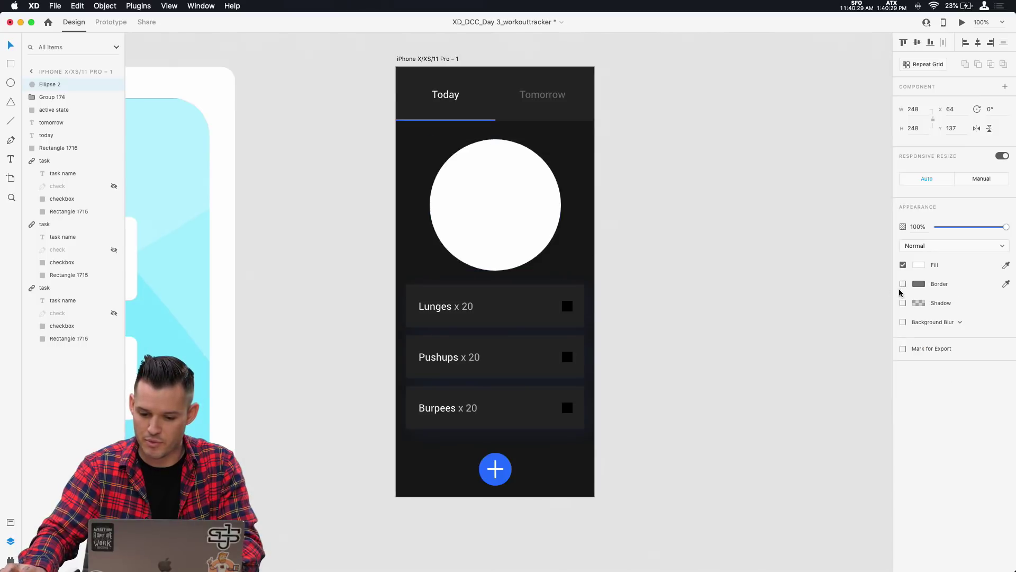
- Fill the circle with dark grey #464646
left_click(919, 265)
left_click(815, 326)
left_click_drag(813, 258, 787, 274)
left_click(703, 219)
- Duplicate the circle, shrink the copy concentrically to about 196 px, and give it a lighter grey fill
left_click(524, 199)
key("super+d")
left_click_drag(563, 142, 548, 156)
left_click(918, 265)
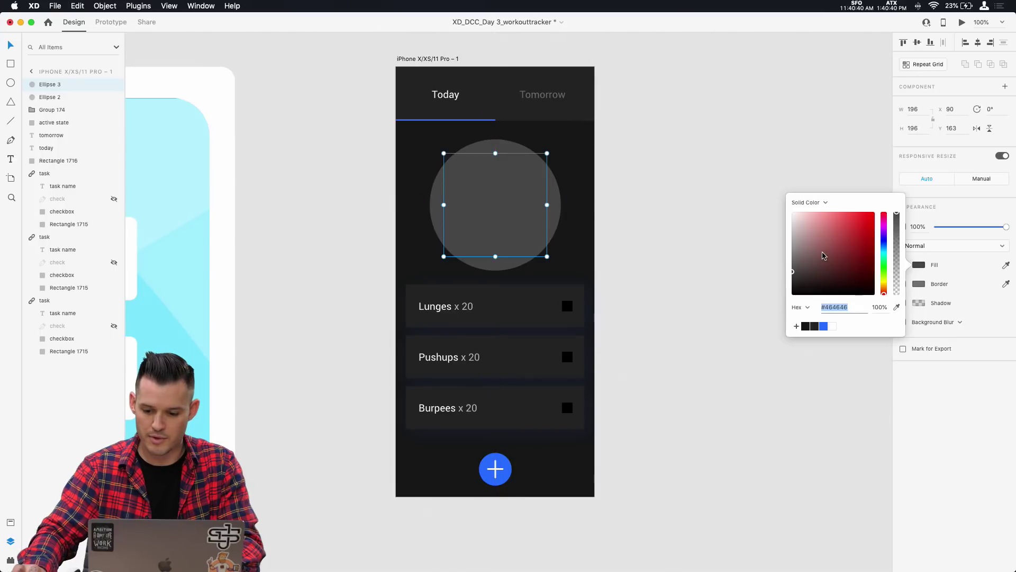
left_click(794, 261)
left_click(623, 179)
- Subtract the smaller inner circle from the larger one to form a grey ring
left_click_drag(632, 94, 374, 303)
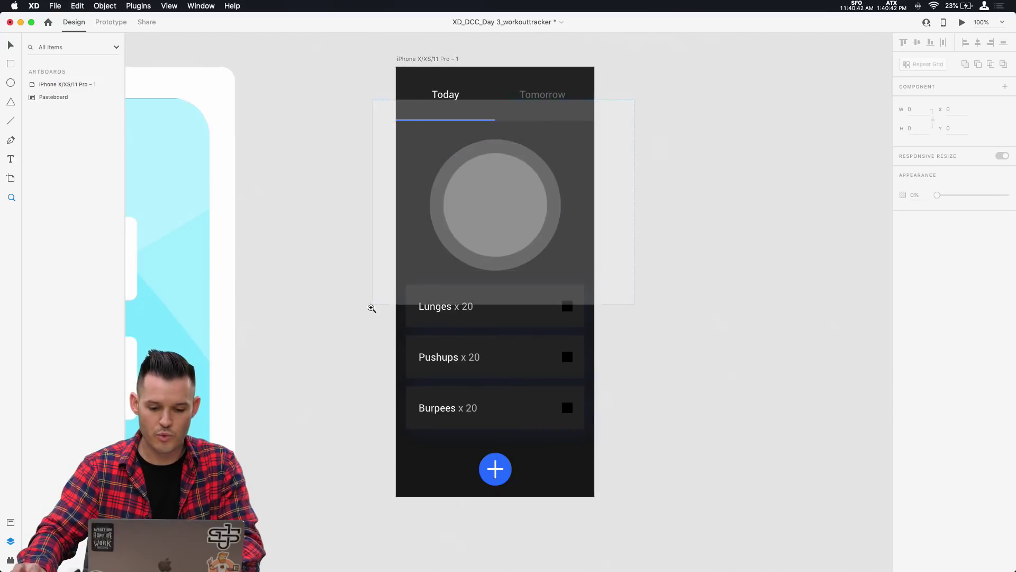
left_click(506, 309)
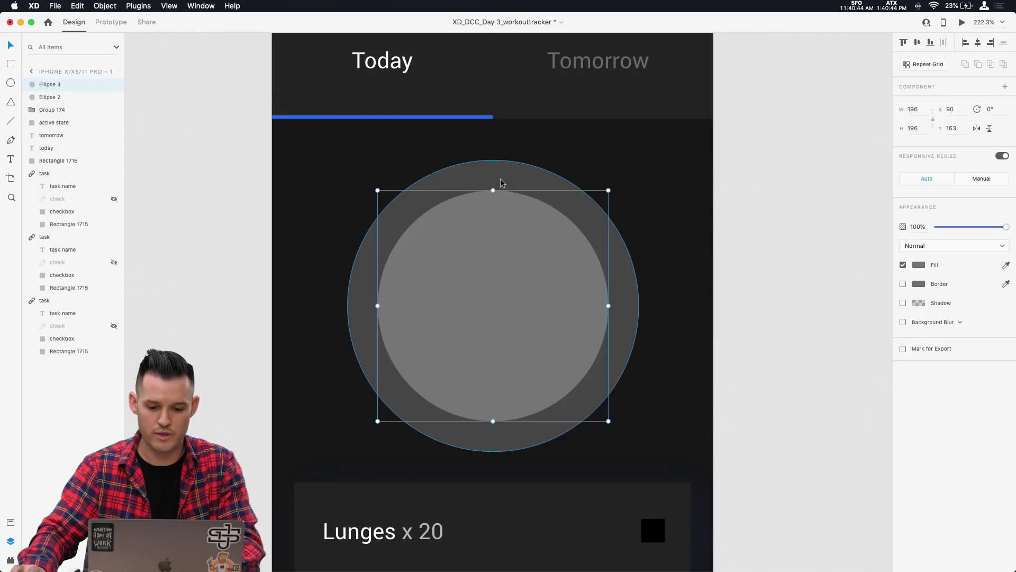
left_click(550, 188, "shift")
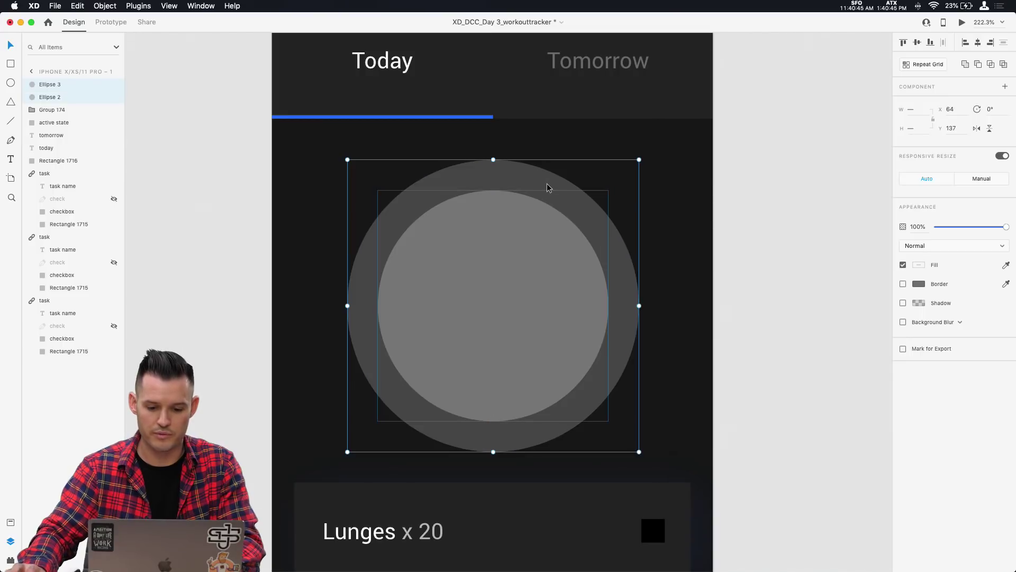
left_click(978, 64)
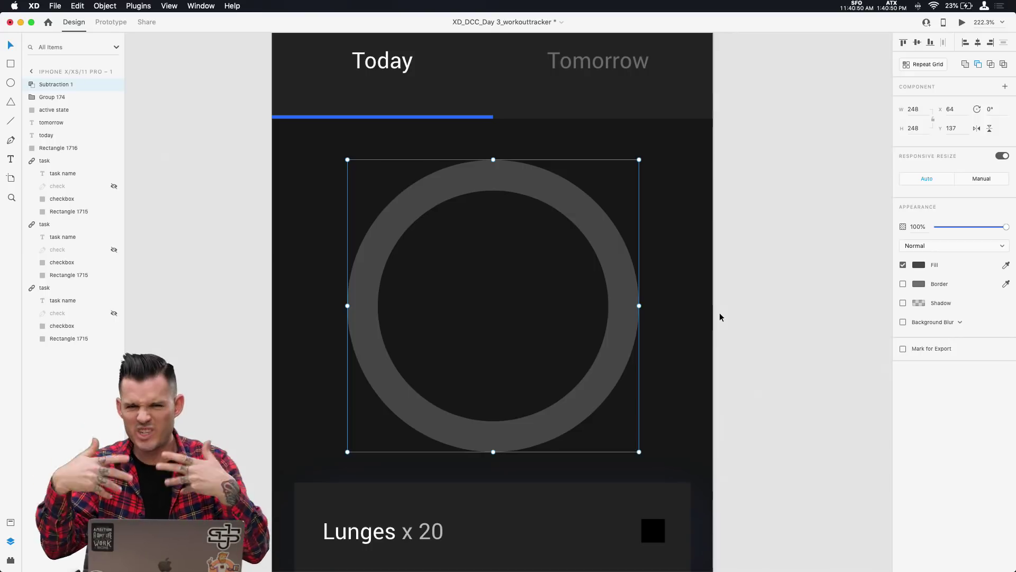
- Duplicate the grey ring in place and fill the copy with the saved blue swatch
key("super+minus")
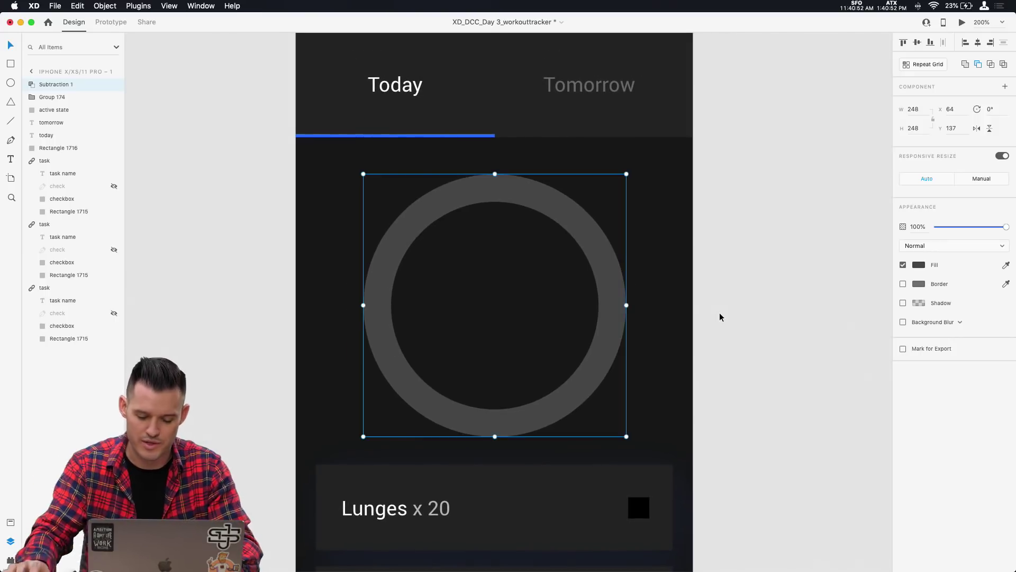
key("super+minus")
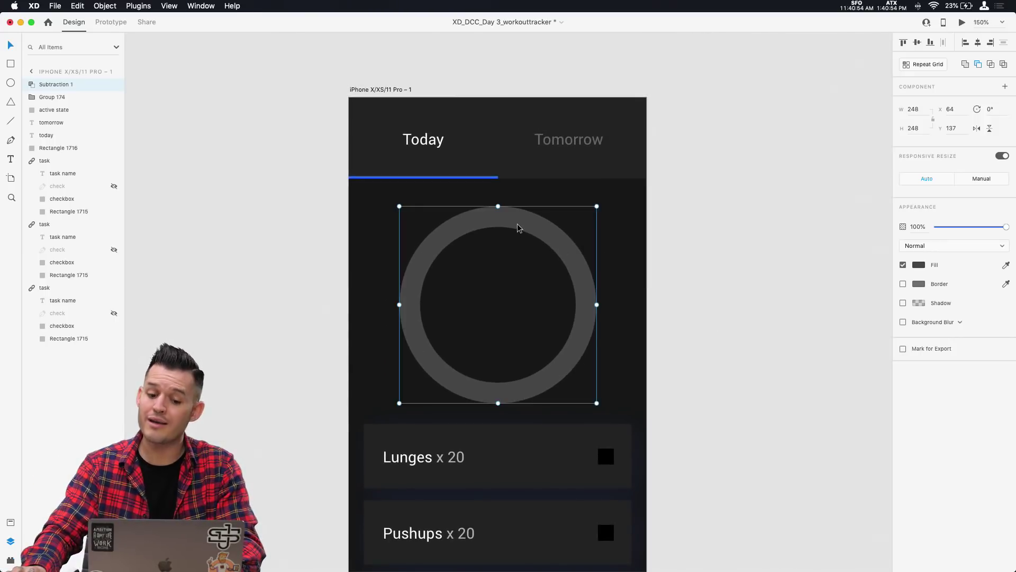
key("alt")
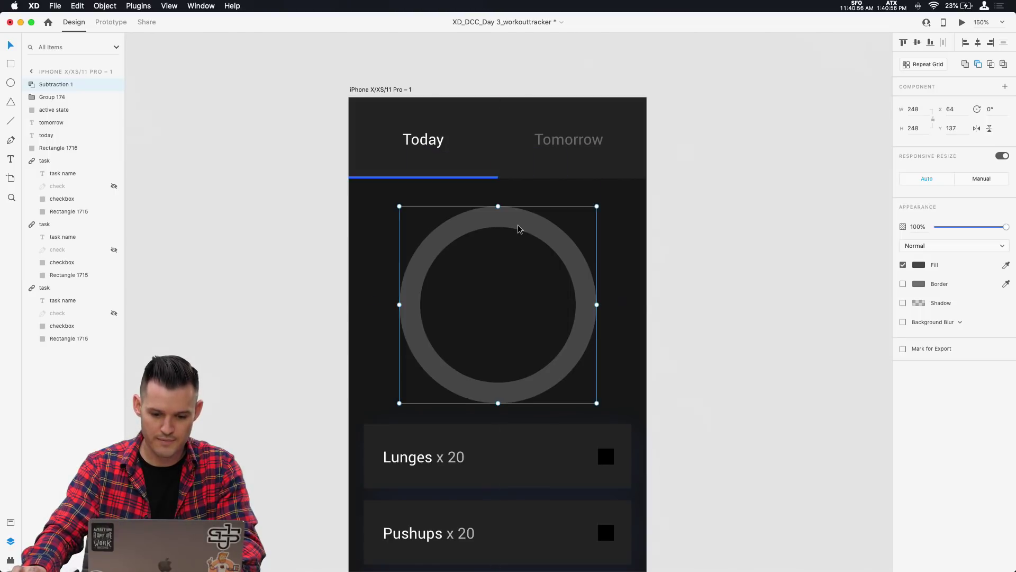
key("super+d")
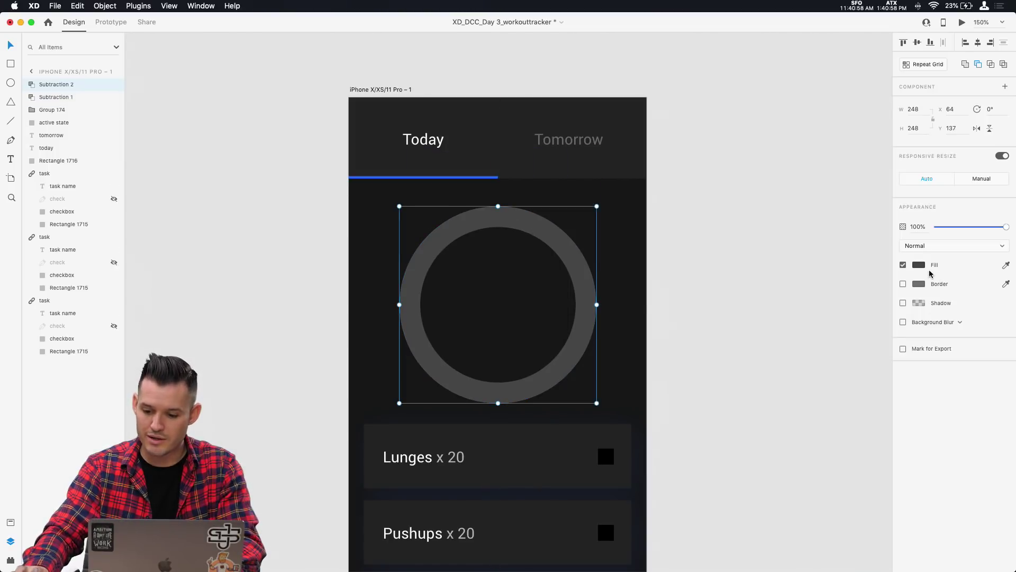
left_click(919, 266)
left_click(821, 325)
left_click(697, 353)
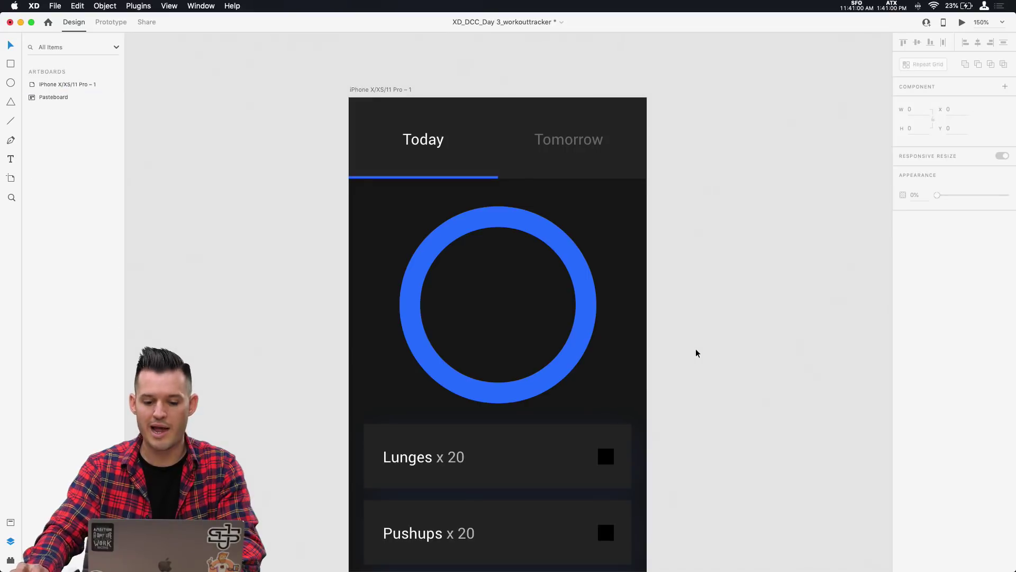
key("super+1")
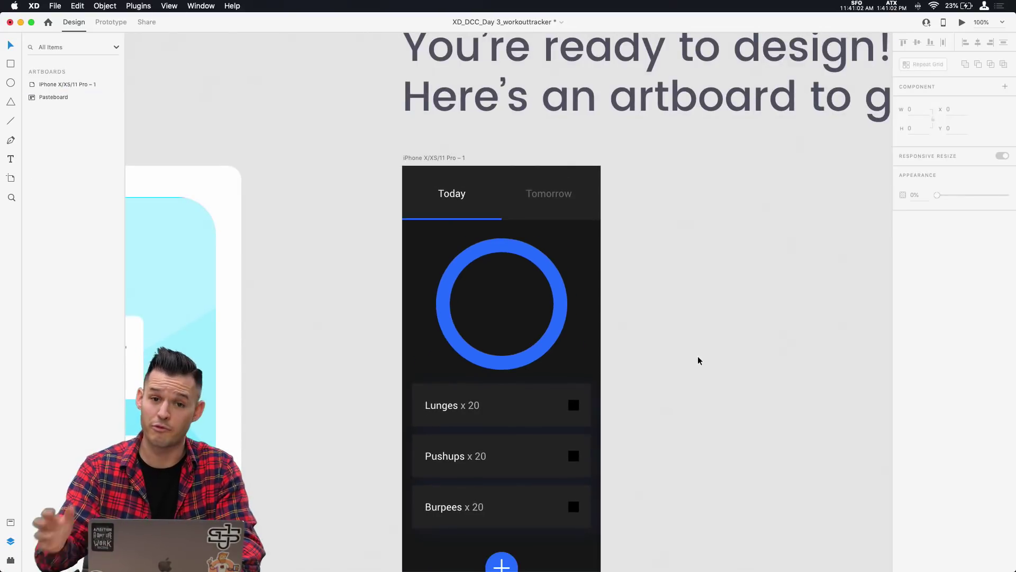
- Try moving the blue ring aside from the grey ring beneath it, and undo the move
key("super+equal")
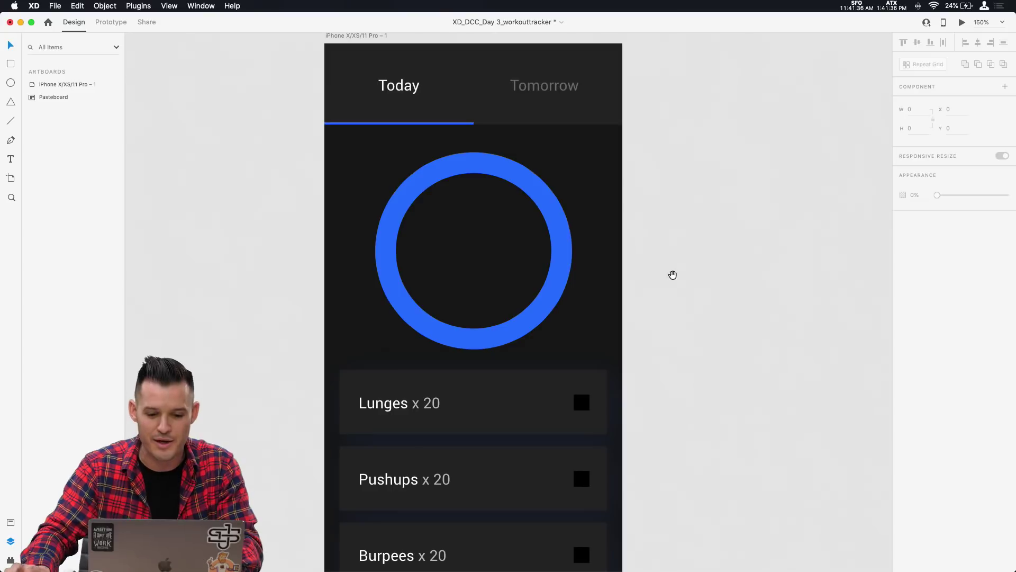
scroll(671, 274, "down", 2)
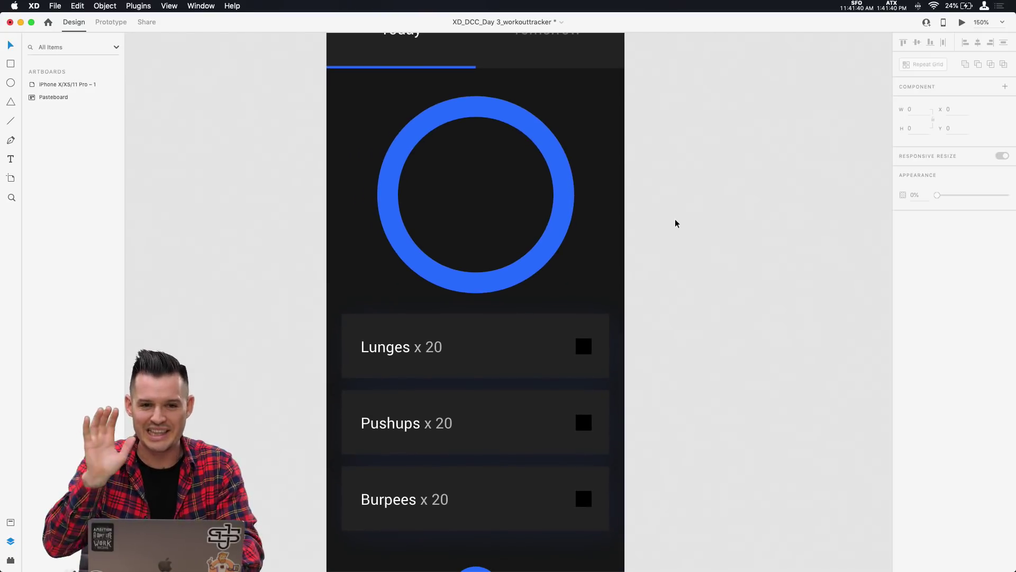
left_click_drag(558, 195, 484, 197)
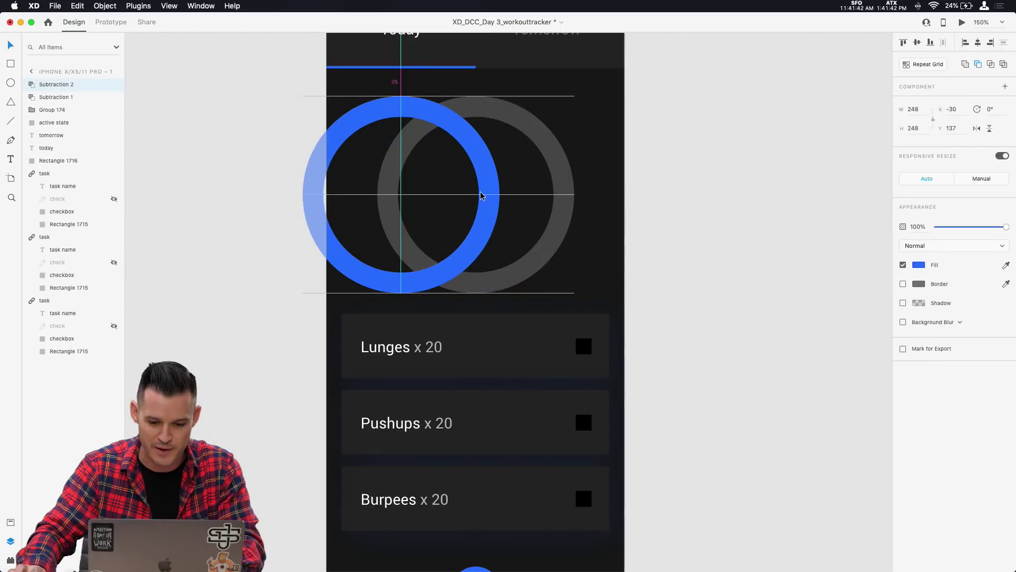
key("super+z")
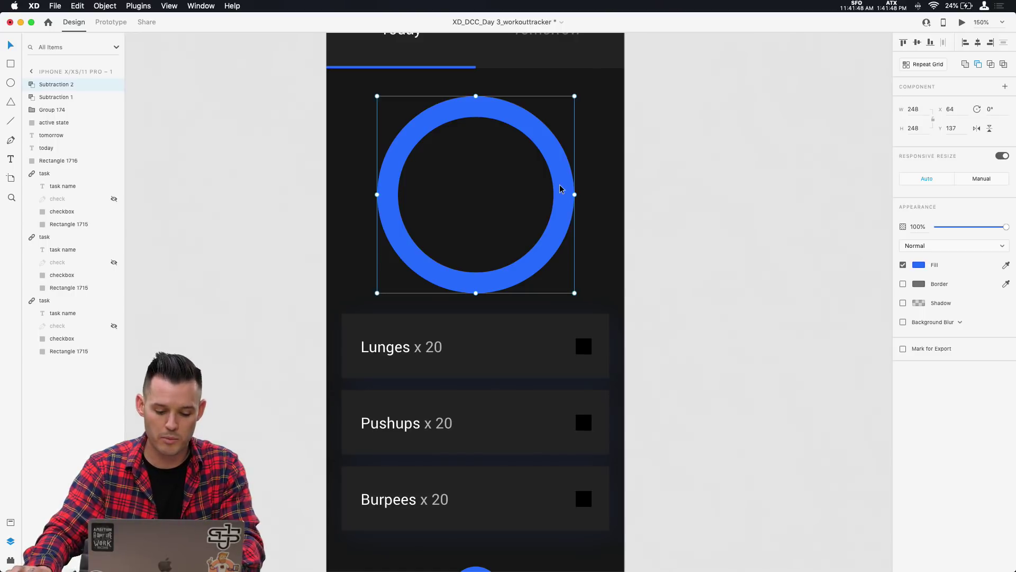
- Draw a rectangle about 150 by 270 px over the blue ring's left half and subtract it from the blue ring
key("r")
mouse_move(357, 83)
left_mouse_down()
mouse_move(442, 284)
mouse_move(479, 318)
mouse_move(476, 298)
left_mouse_up()
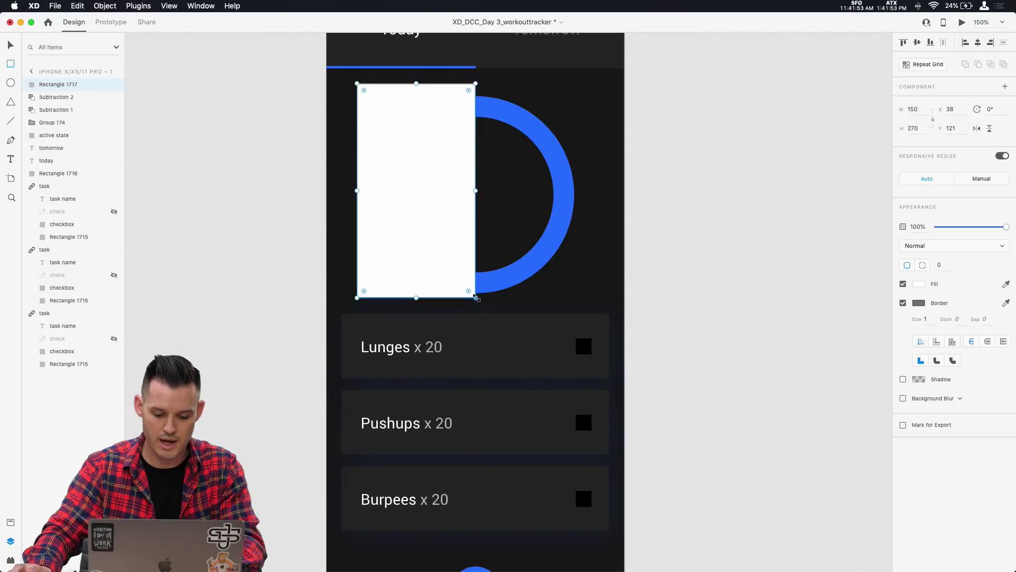
left_click(517, 127, "shift")
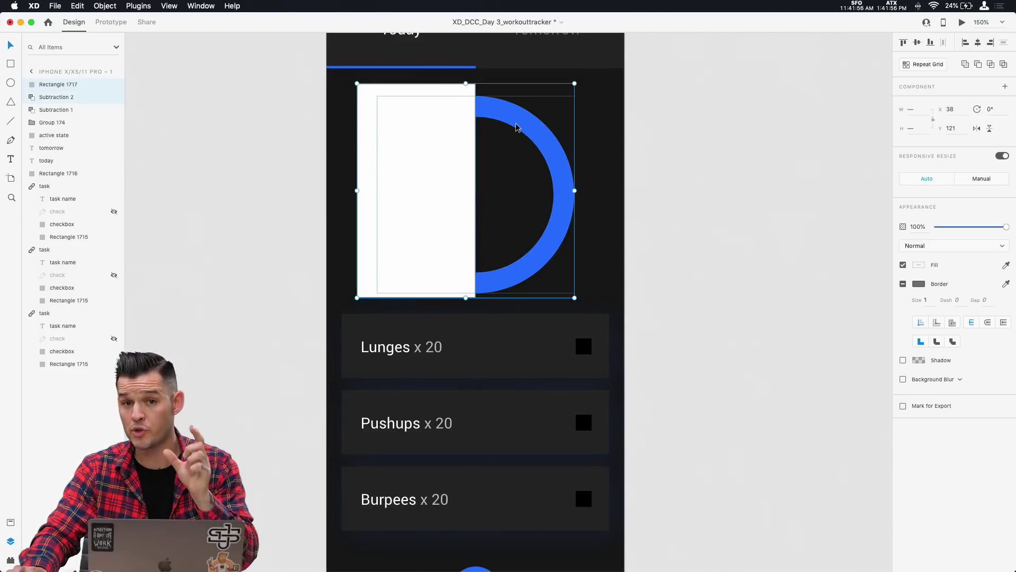
left_click(978, 64)
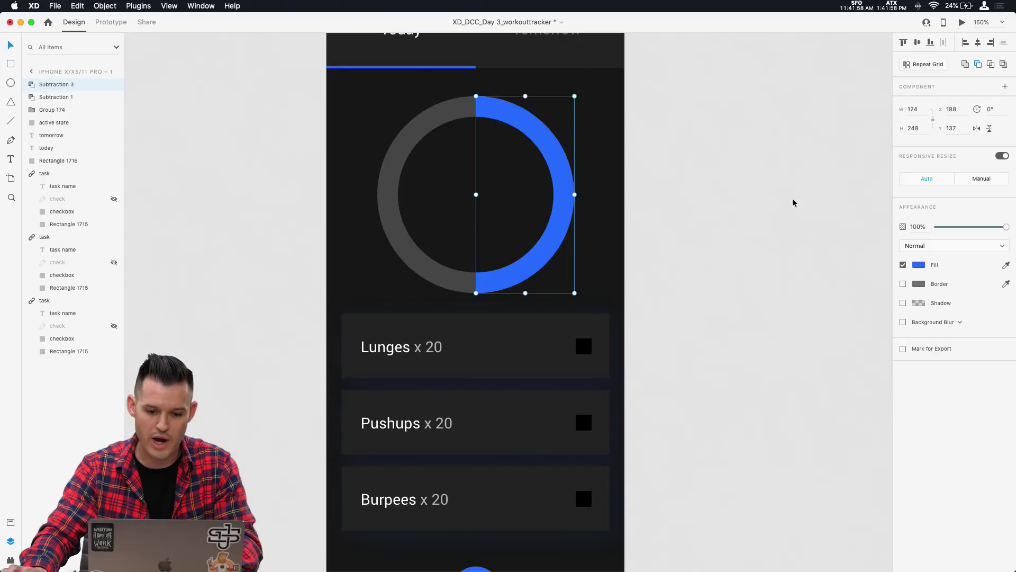
- Draw a rectangle over the upper half of the blue half ring and subtract it to leave the lower-right quarter
left_click_drag(625, 85, 440, 194)
left_click(566, 218, "shift")
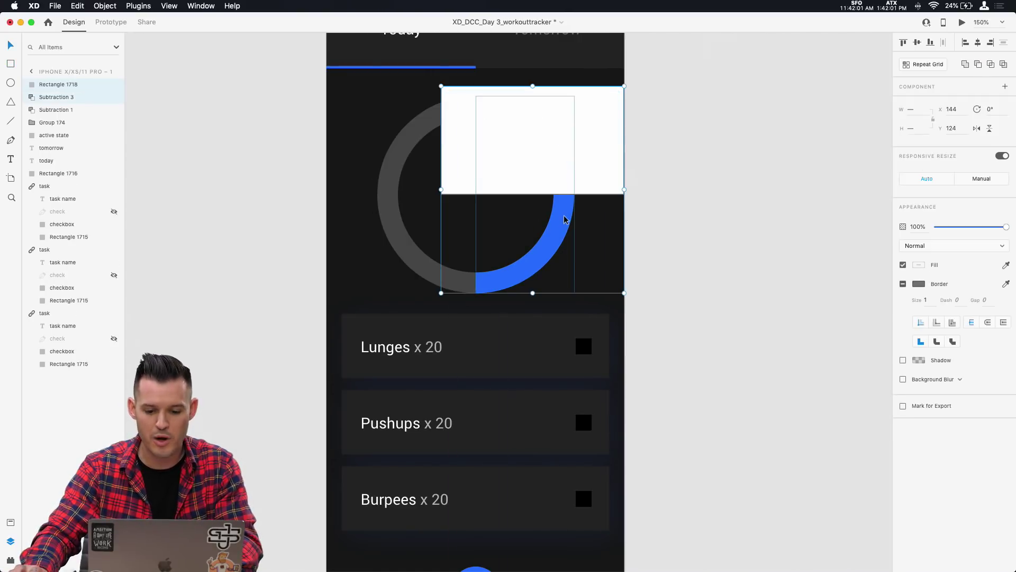
left_click(978, 64)
left_click(674, 276)
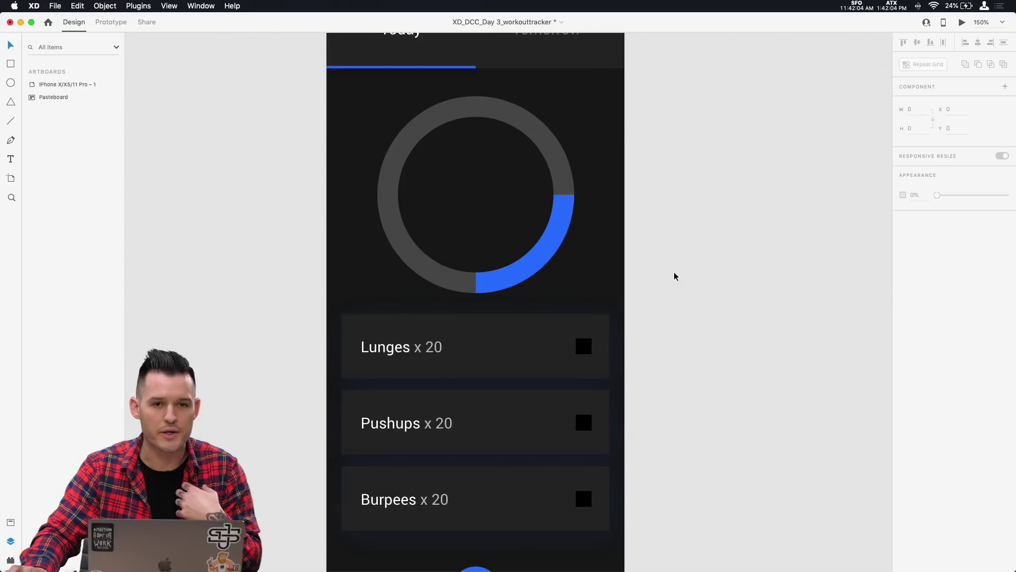
- Rename the grey ring's layer "empty pie" and the blue quarter segment's layer "pie piece"
left_click(548, 261)
left_click(559, 159)
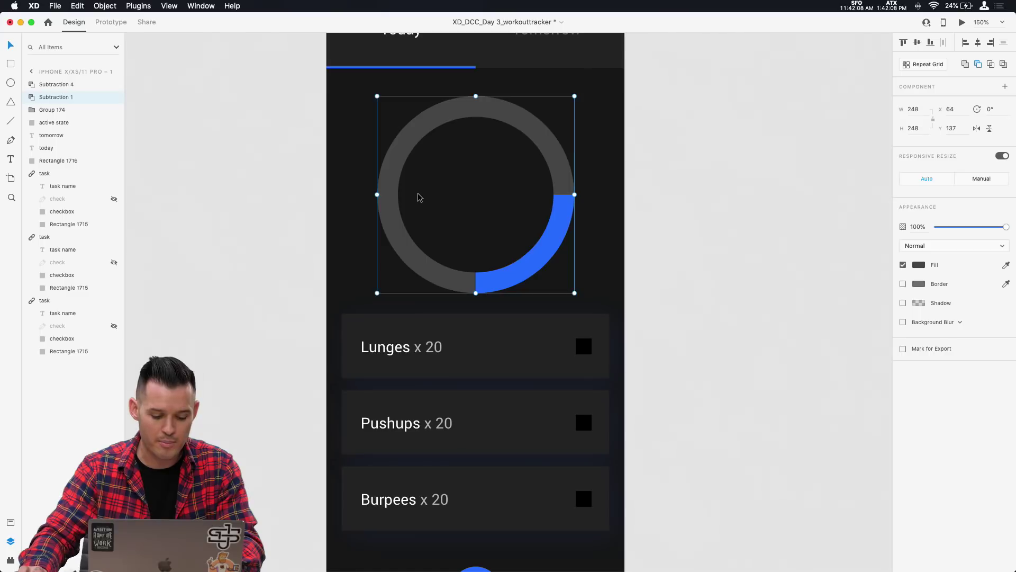
double_click(50, 96)
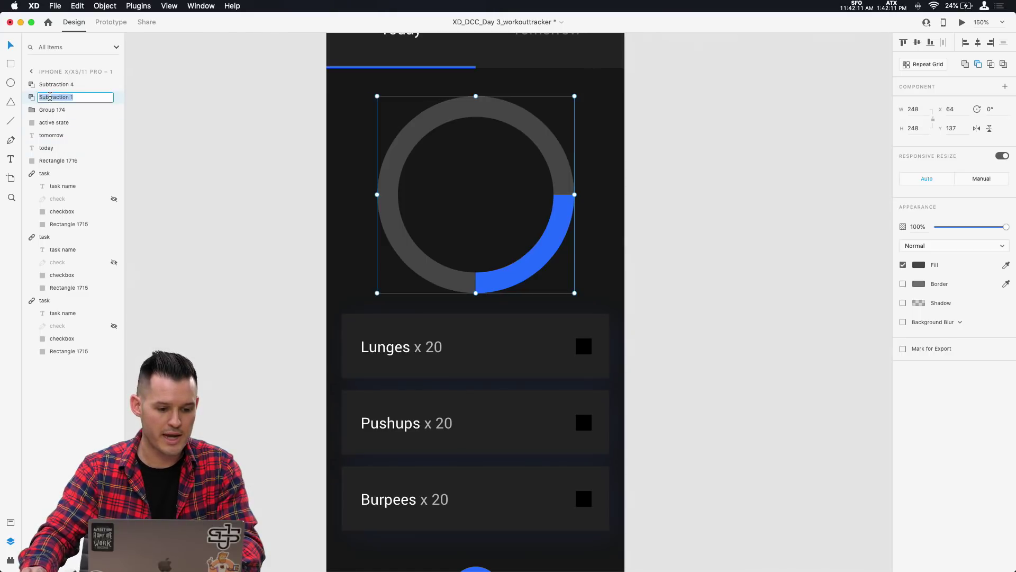
type("empty")
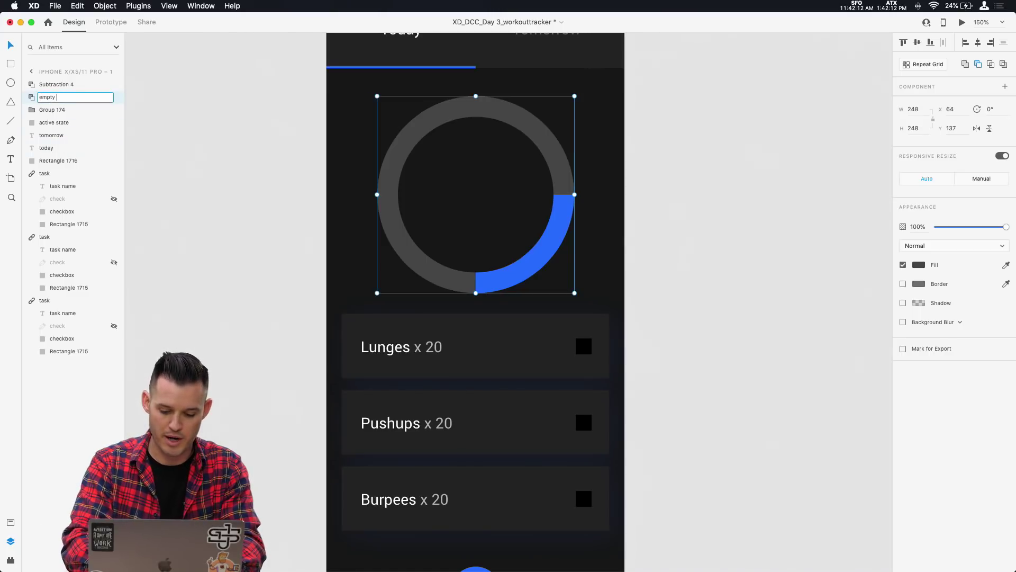
key("Return")
double_click(64, 84)
type("pie pi")
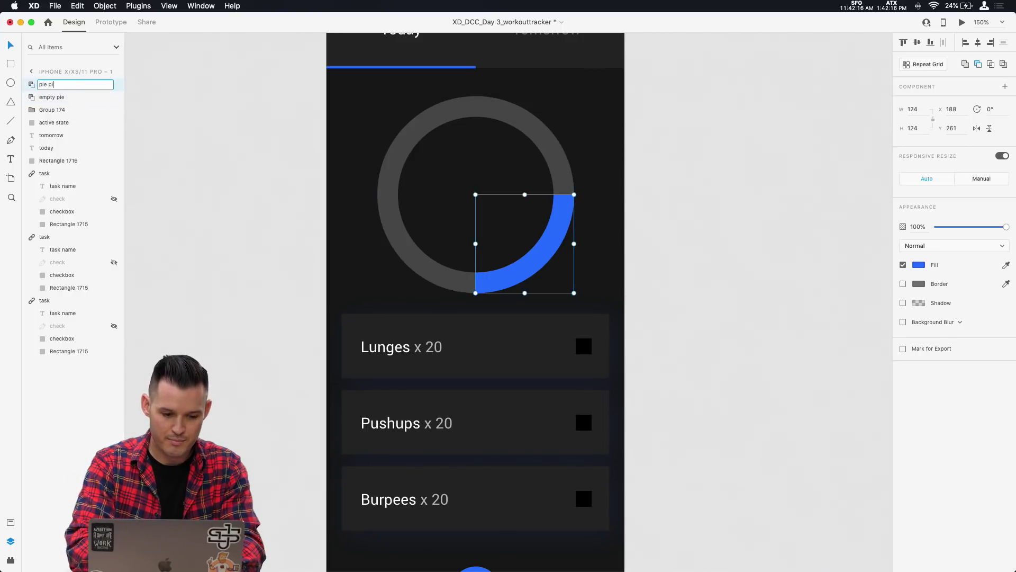
type("ece")
key("Return")
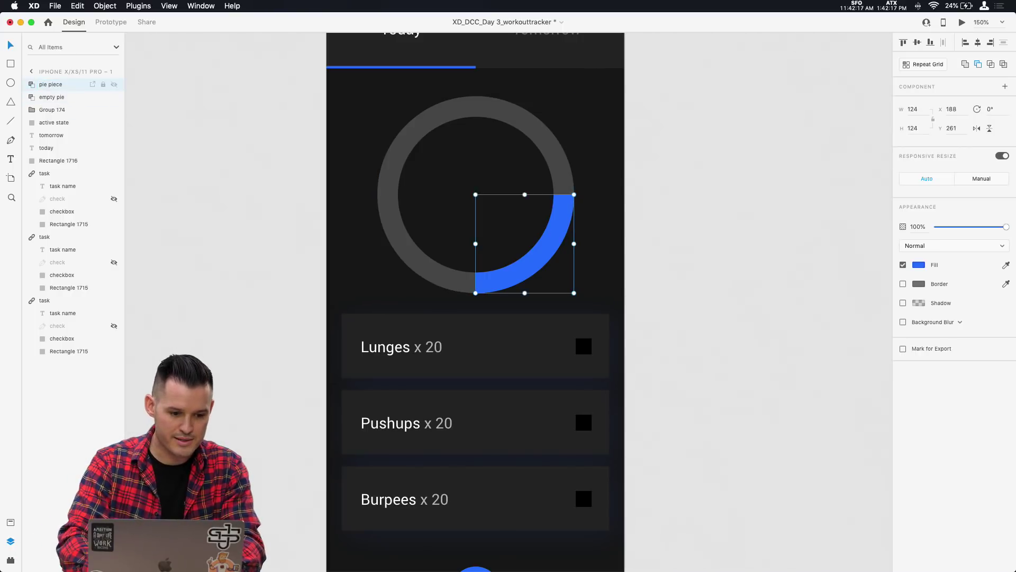
- Duplicate the empty pie ring in place and set the copy's opacity to 0%
left_click(408, 254)
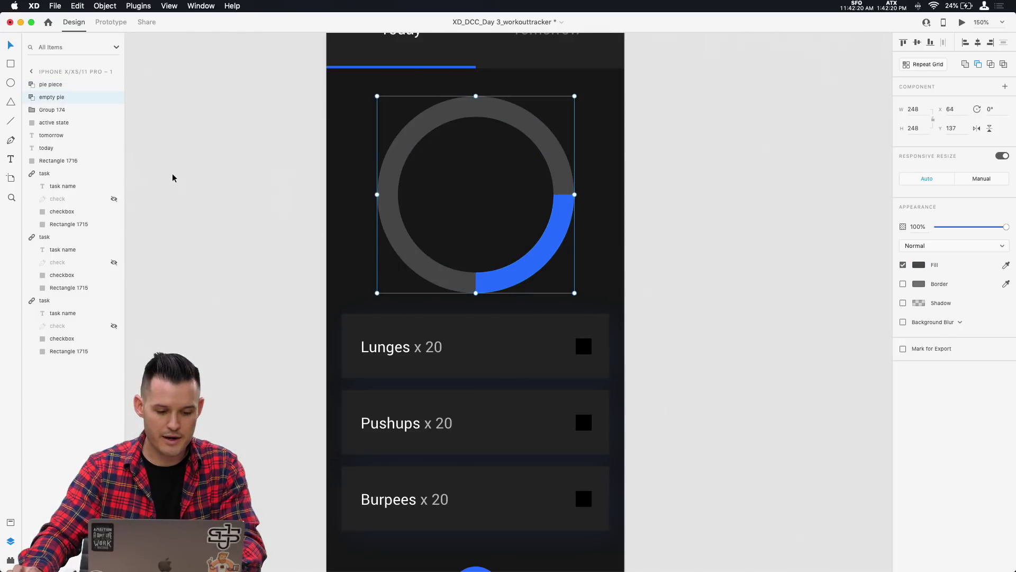
key("super+d")
left_click_drag(62, 97, 64, 83)
left_click(65, 98)
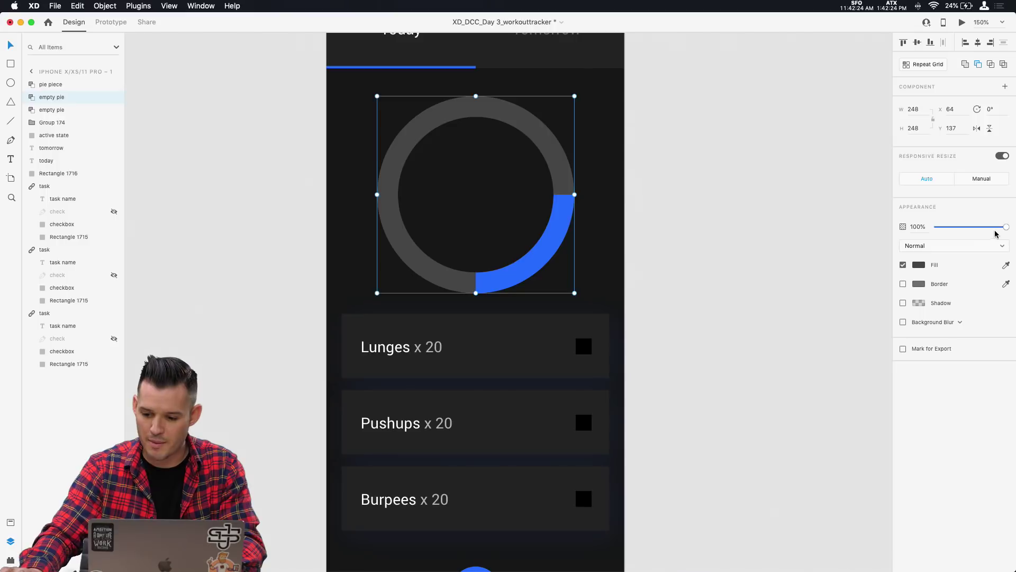
left_click_drag(1006, 227, 925, 232)
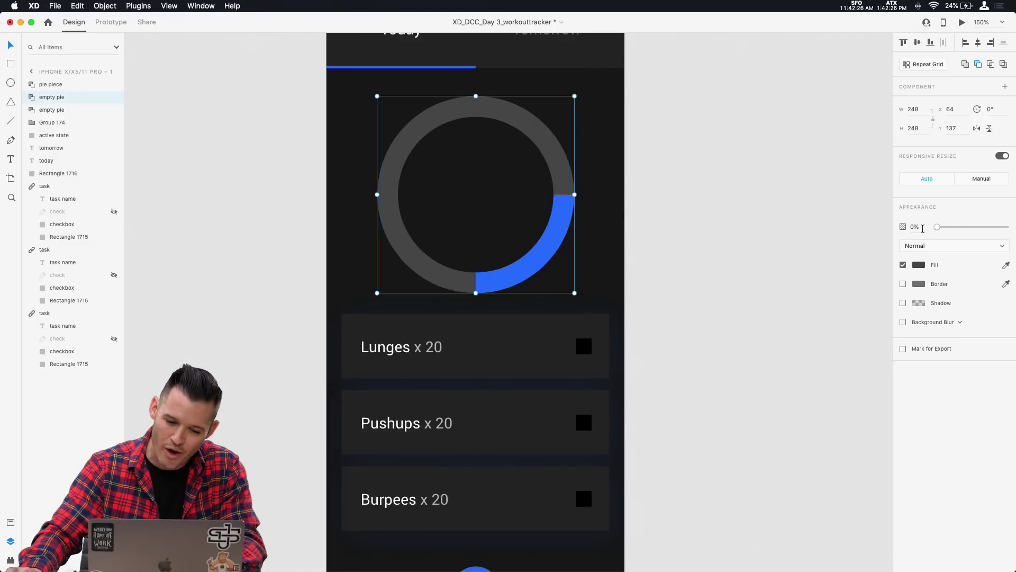
- Group the transparent ring with the blue quarter segment and name the group "pie piece"
left_click(58, 85, "shift")
key("super+g")
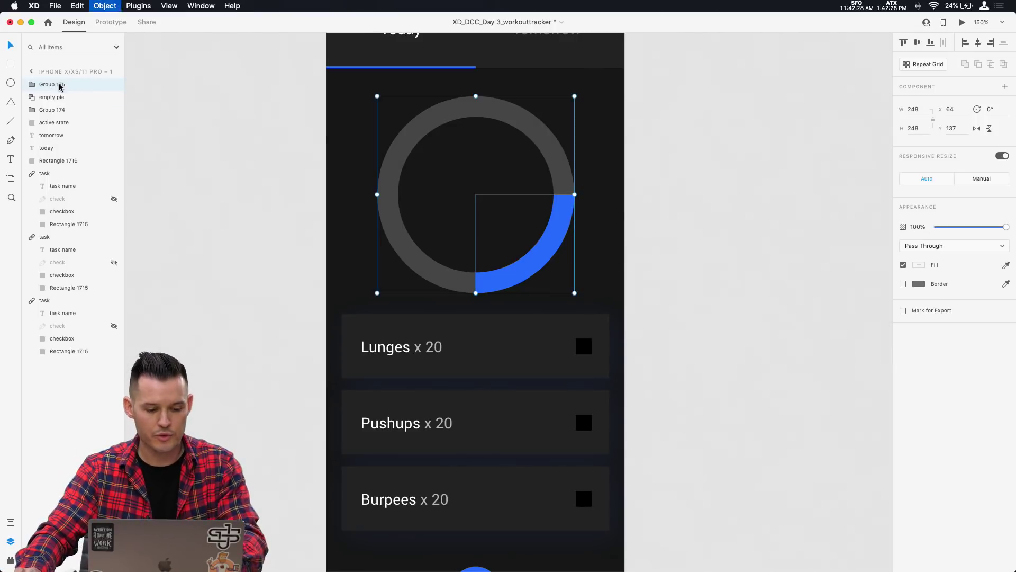
double_click(55, 85)
type("pie piece")
key("Return")
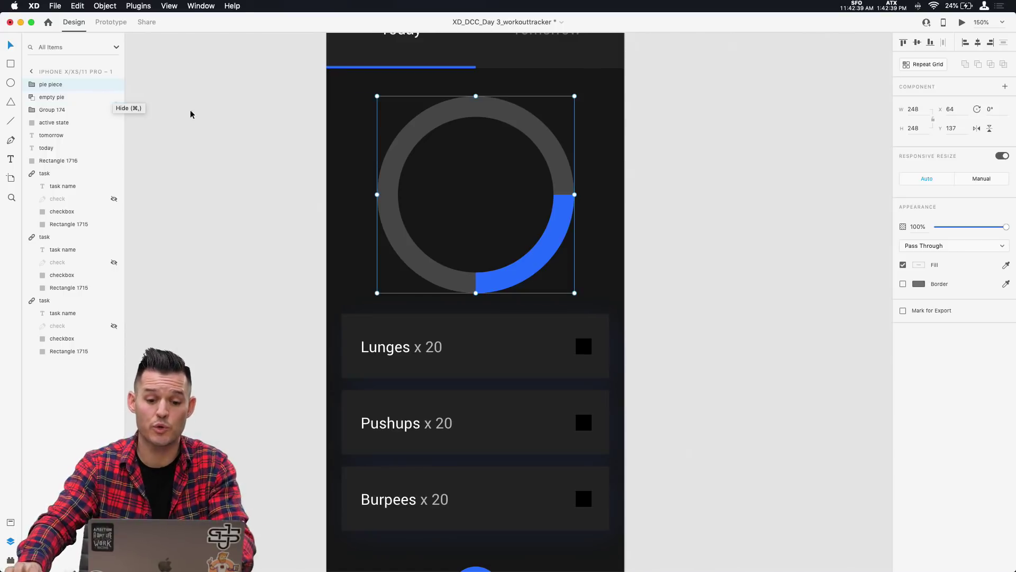
- Try rotating the pie piece group around the ring's centre
left_click_drag(580, 96, 582, 156)
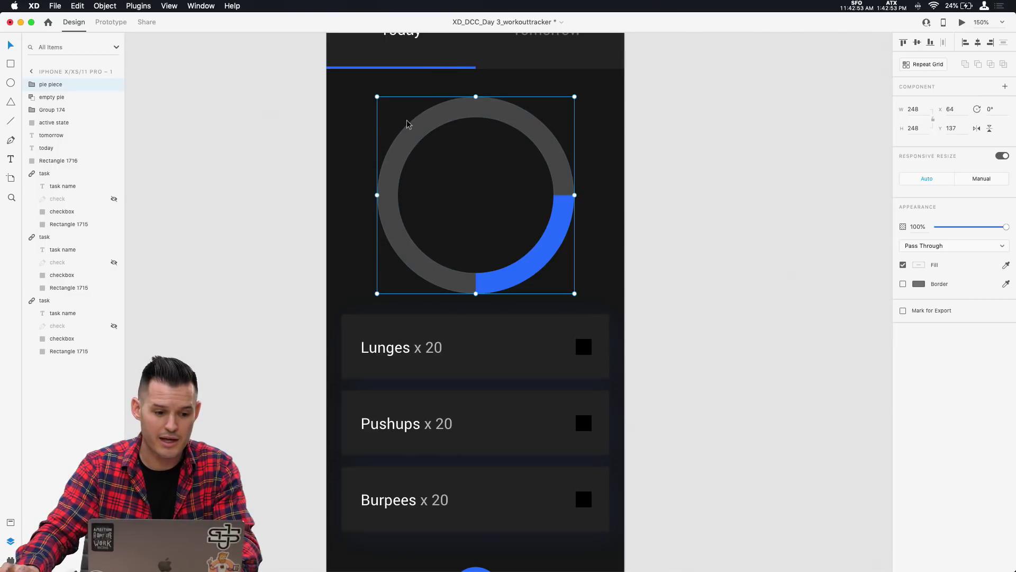
- Duplicate the pie piece group in place and name the copy "pie blocker"
left_click(687, 229)
left_click(562, 227)
left_click_drag(54, 84, 68, 87)
key("super+d")
double_click(53, 84)
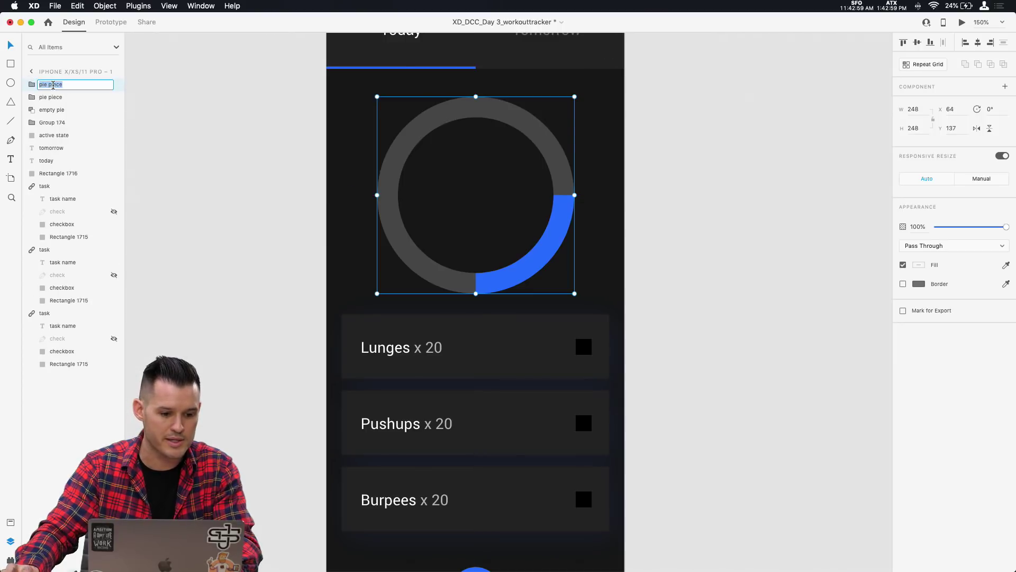
type("pie blocker")
key("Return")
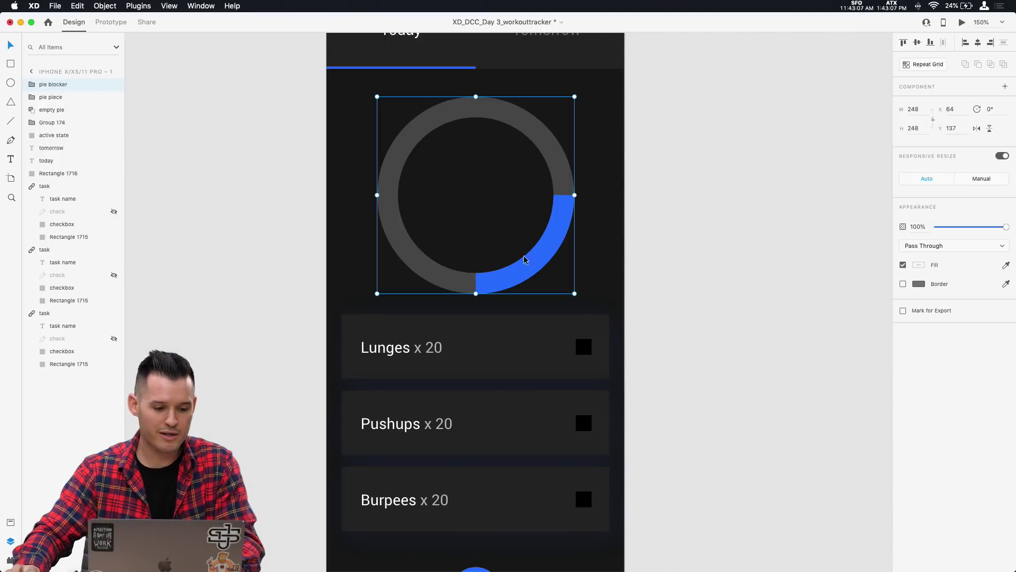
- Recolour the pie blocker group's fill with the grey sampled from the empty ring
double_click(465, 248)
double_click(393, 230)
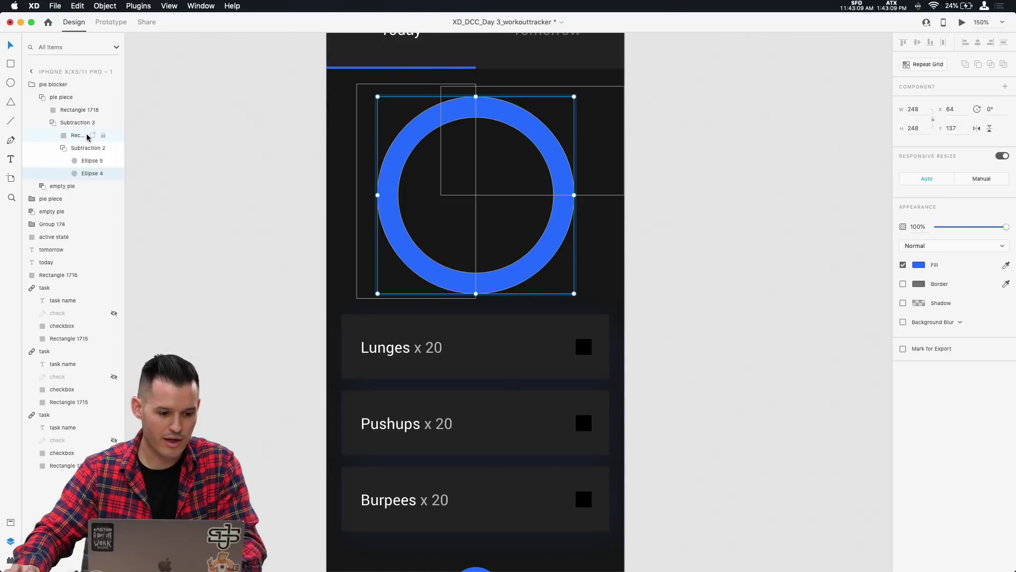
left_click(176, 138)
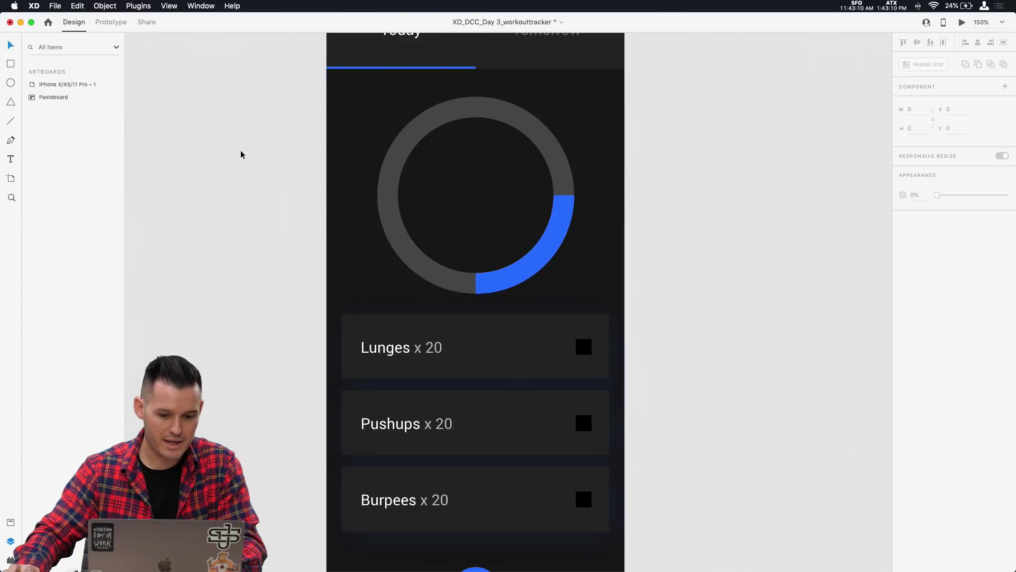
left_click(557, 245)
left_click(914, 264)
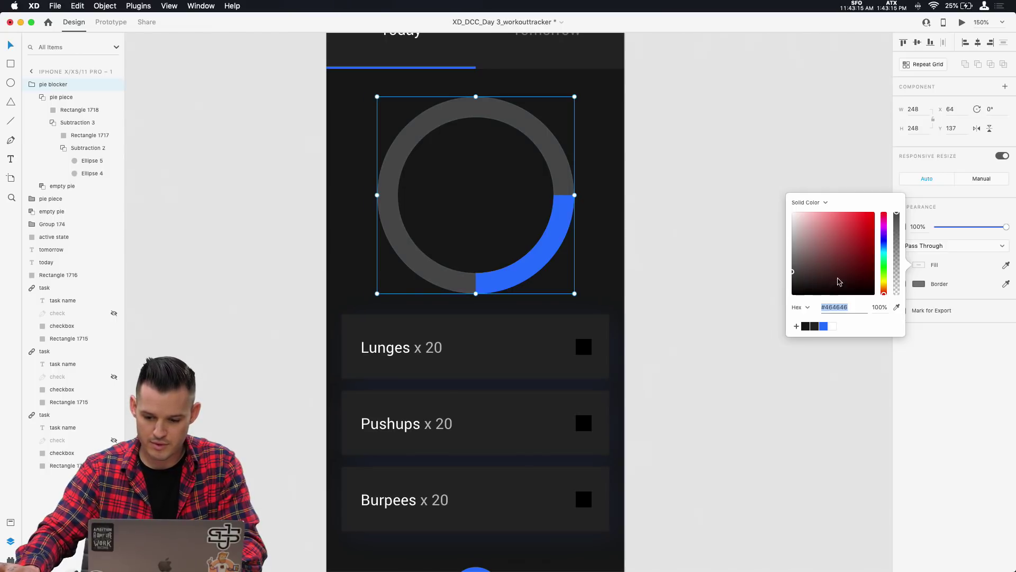
left_click(896, 307)
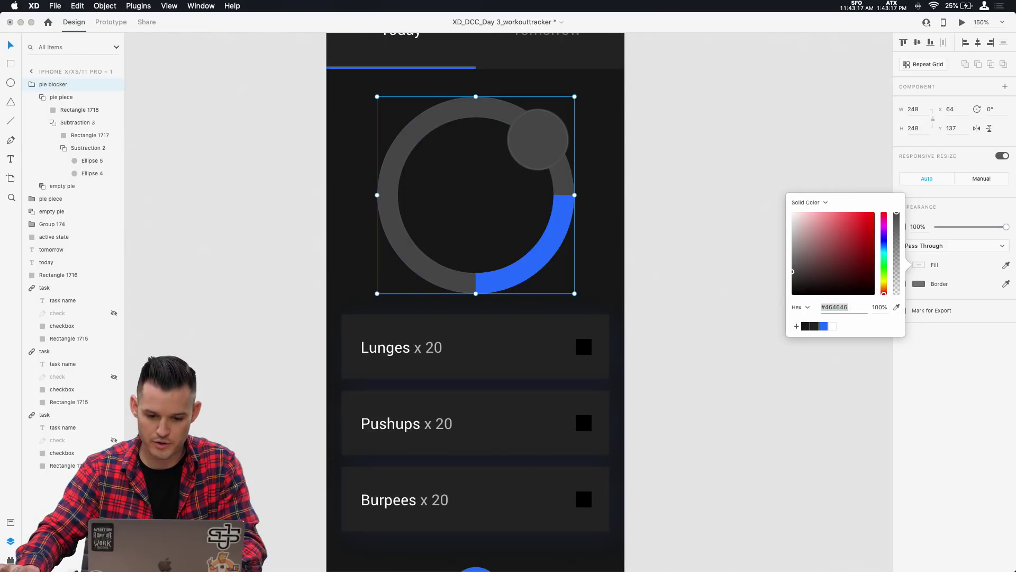
left_click(537, 139)
left_click(748, 138)
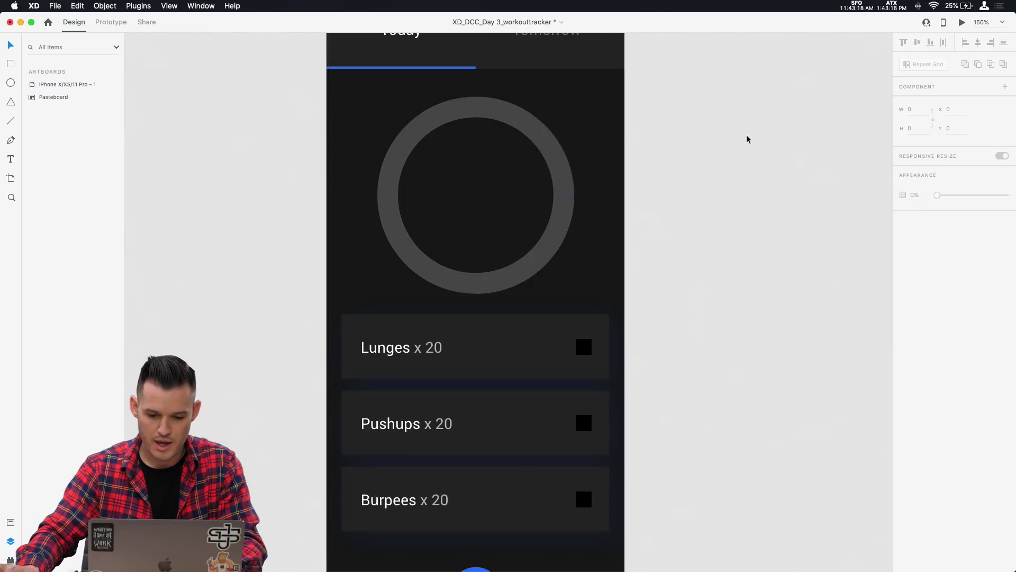
- Try rotating the pie piece group to 71° beneath the pie blocker, and undo the rotation
left_click(553, 238)
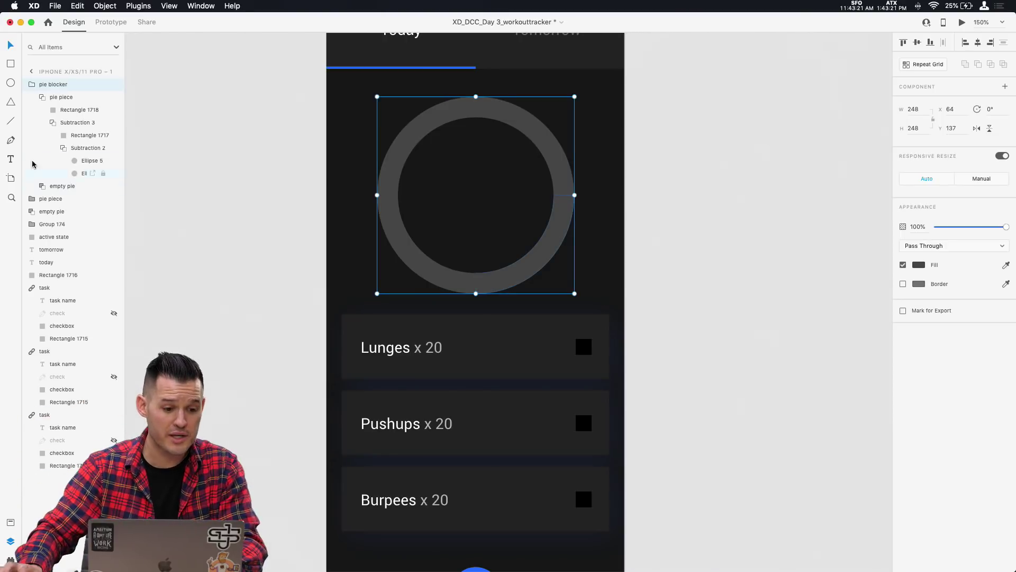
left_click(32, 85)
left_click(53, 97)
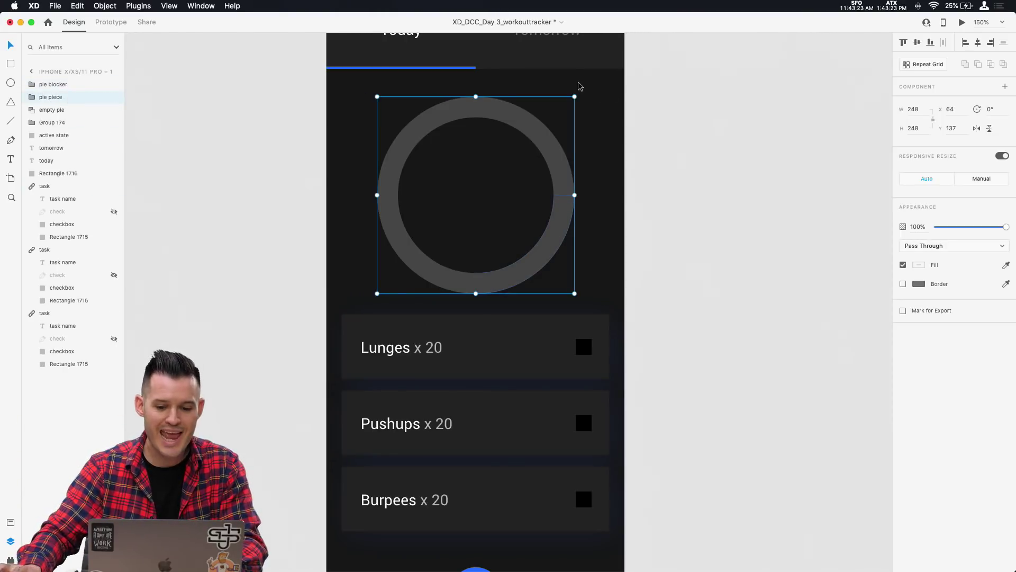
left_click_drag(577, 93, 573, 245)
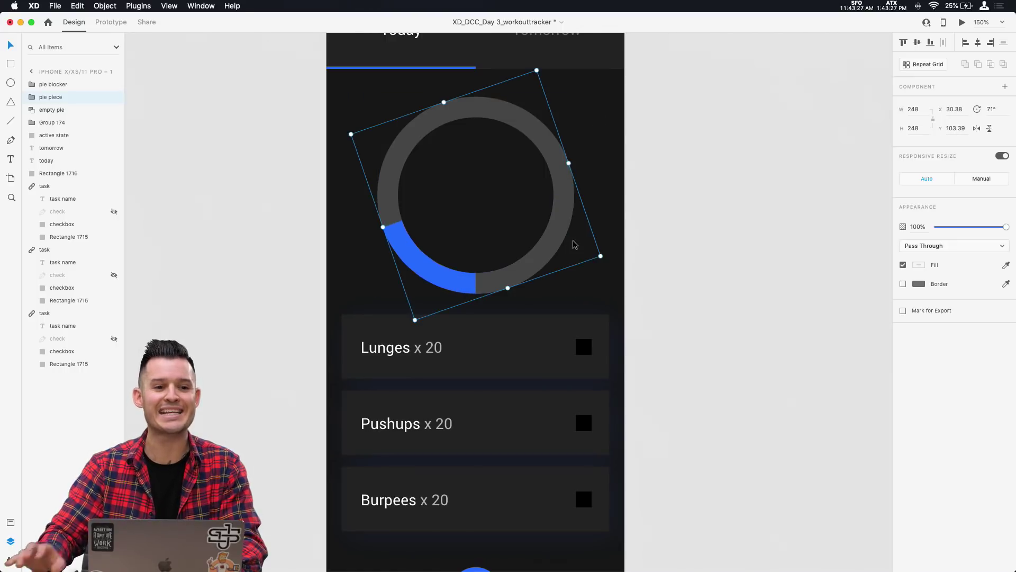
key("super+z")
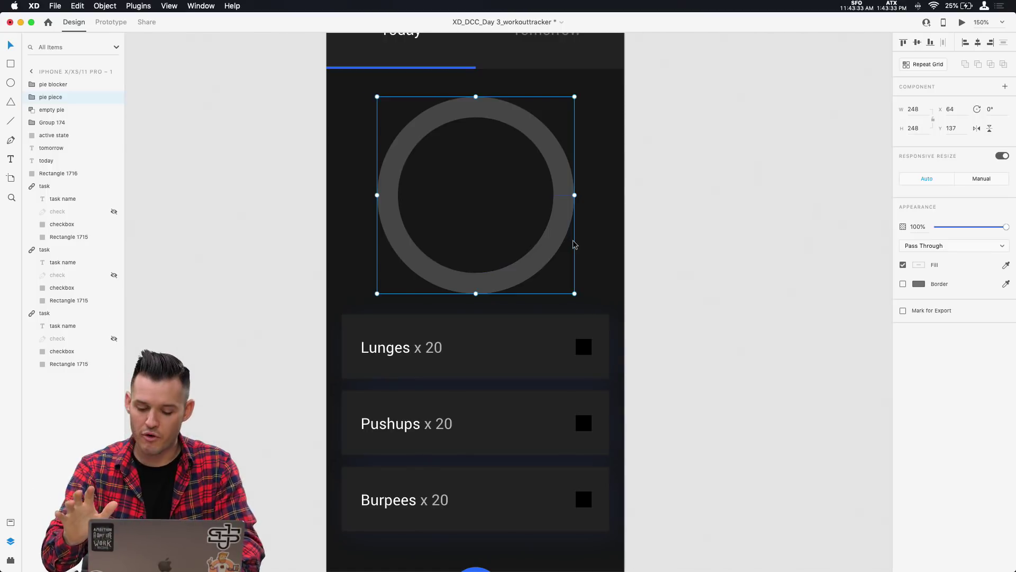
- Hide the pie blocker group
left_click(663, 202)
key("super+minus")
scroll(688, 204, "right", 2)
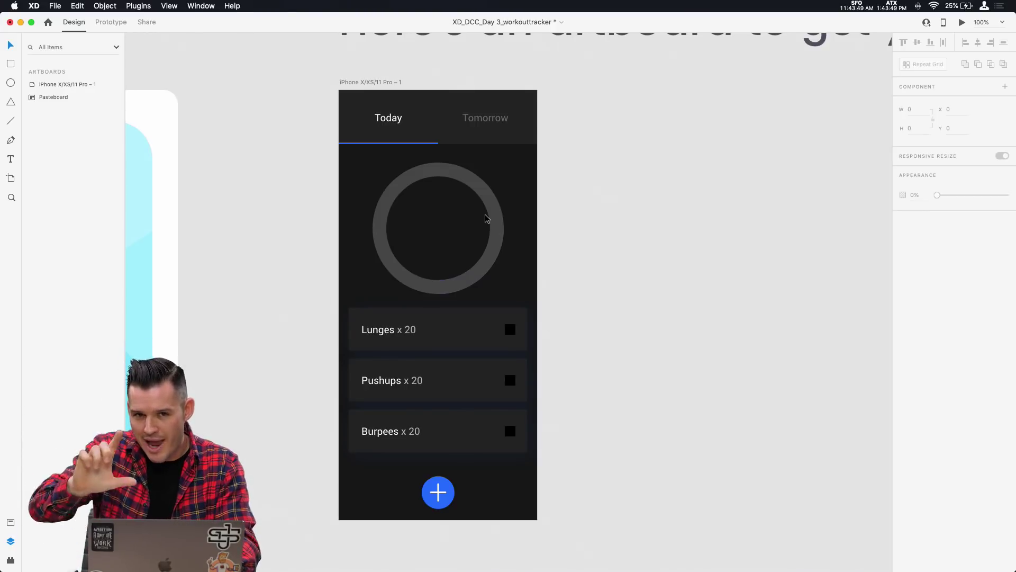
left_click(497, 229)
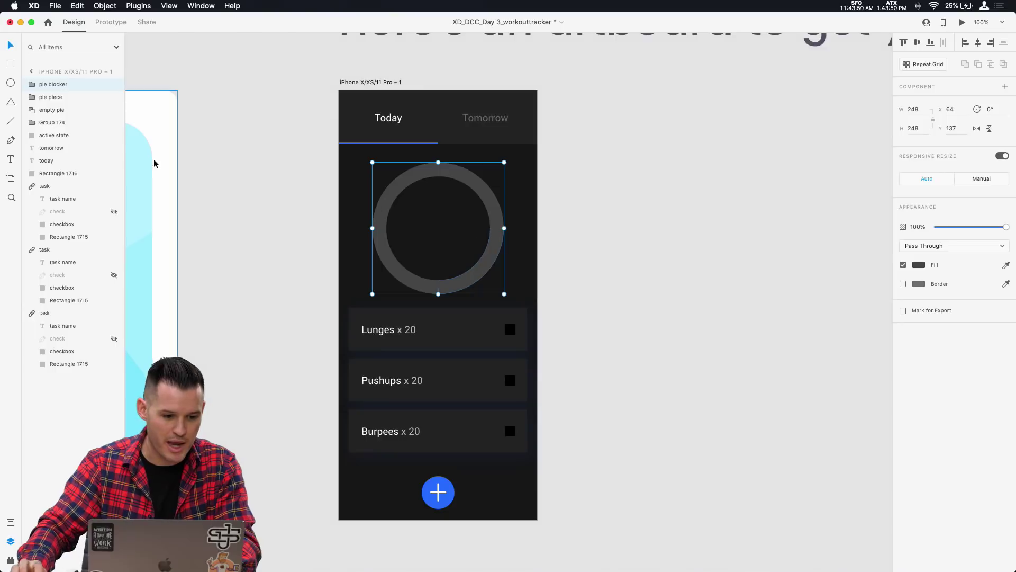
left_click(112, 85)
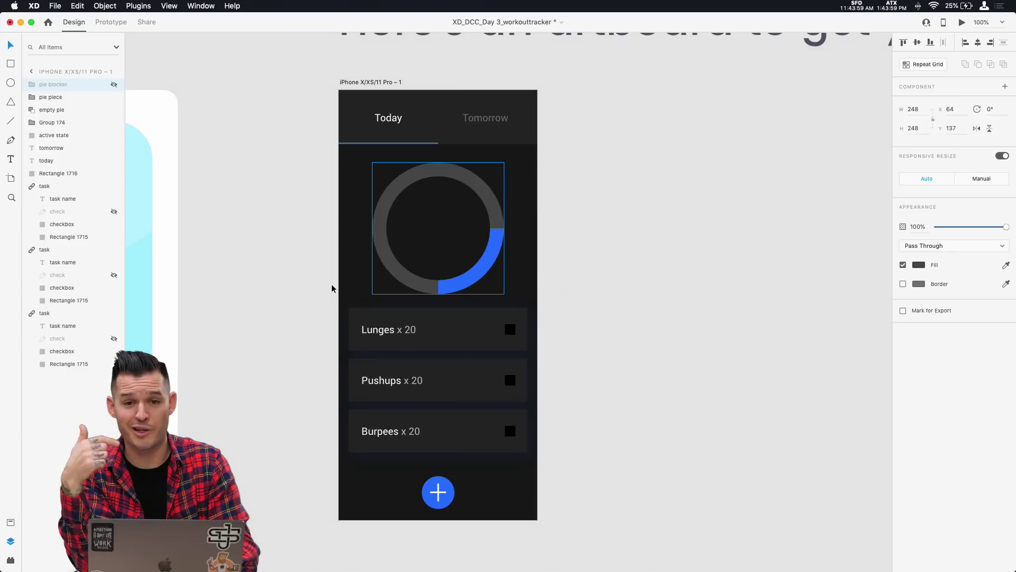
- Rename the pie piece group "pie piece1", duplicate it beneath the pie blocker, and name the copy "pie piece2"
left_click(53, 97)
double_click(53, 97)
left_click(66, 97)
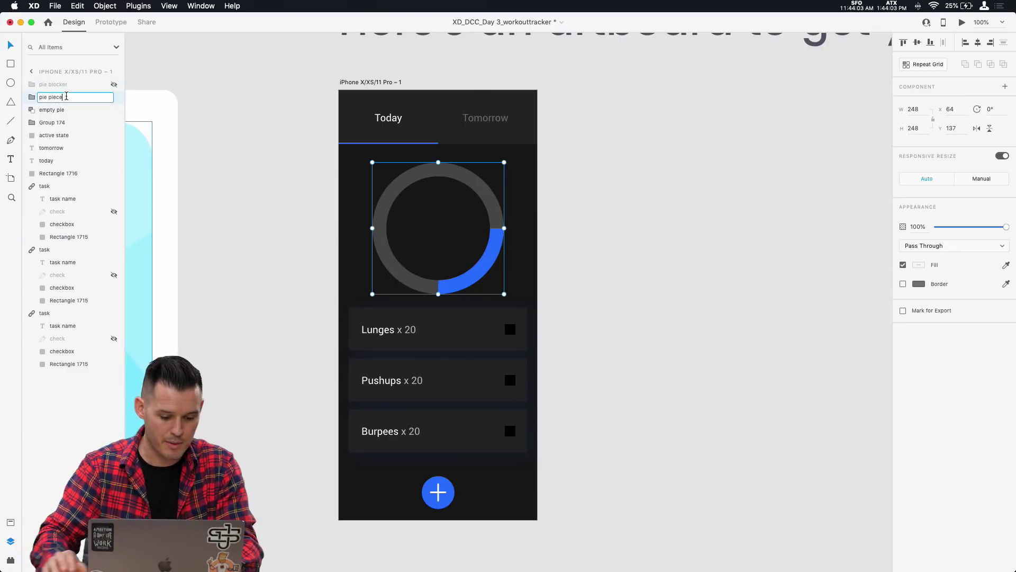
key("Return")
key("super+d")
left_click_drag(70, 89, 68, 105)
double_click(53, 97)
left_click(69, 97)
type("2")
key("Return")
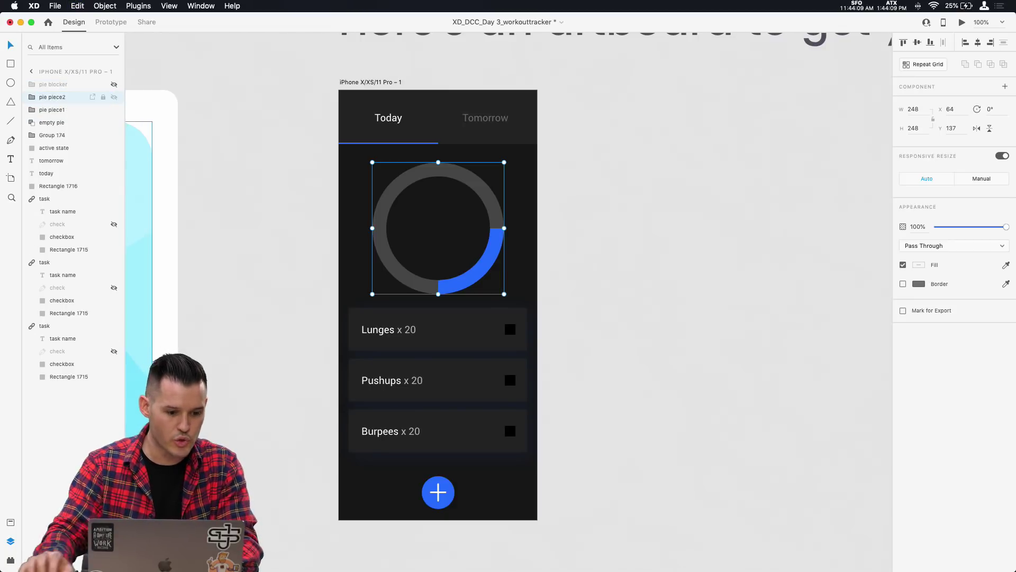
- Duplicate pie piece1 and pie piece2, place the copies beneath the pie blocker, and name them "pie piece3" and "pie piece4"
left_click(62, 110, "shift")
left_click_drag(61, 110, 59, 94)
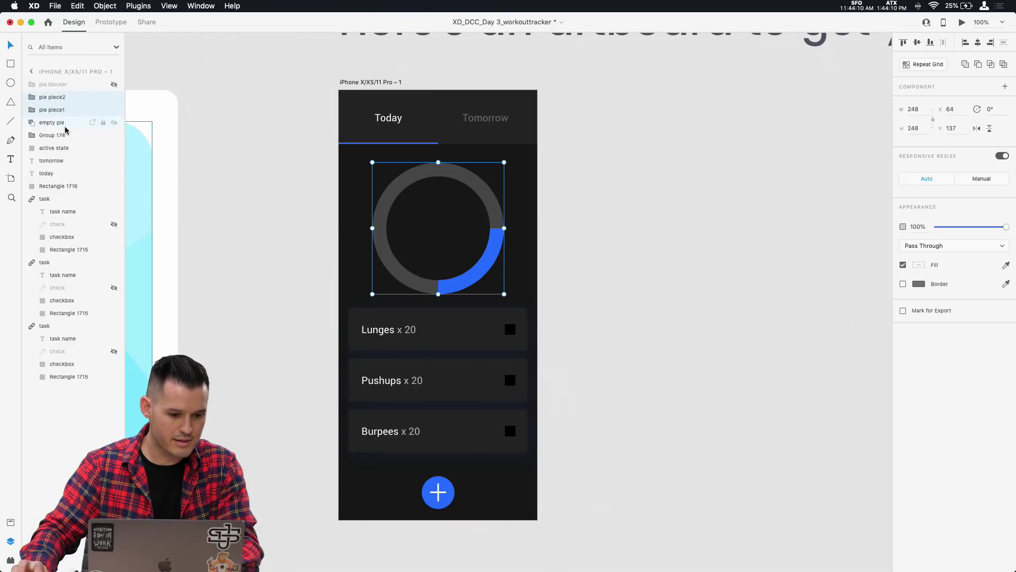
key("super+d")
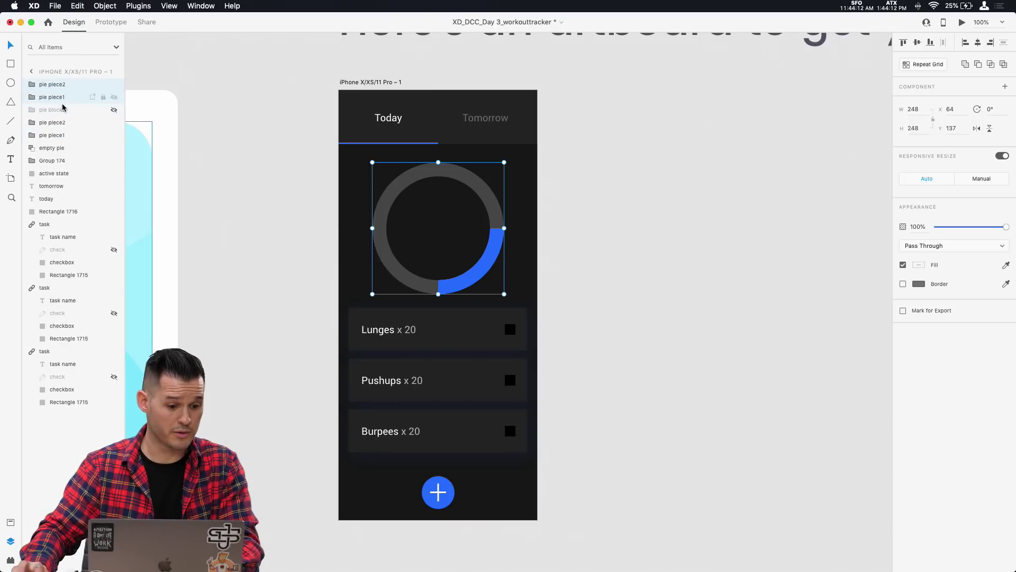
left_click_drag(59, 97, 59, 114)
double_click(64, 110)
type("3")
key("Return")
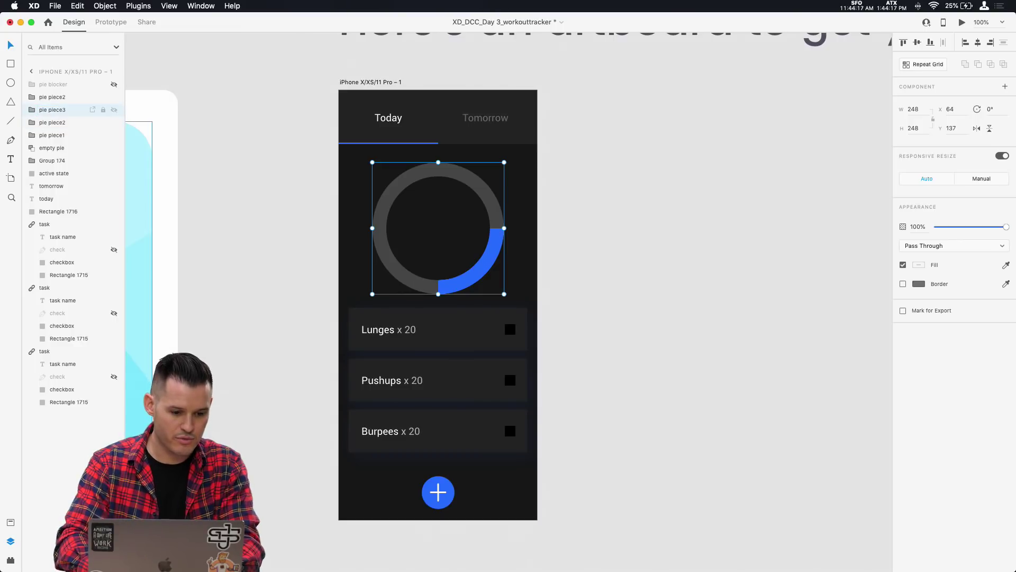
double_click(67, 97)
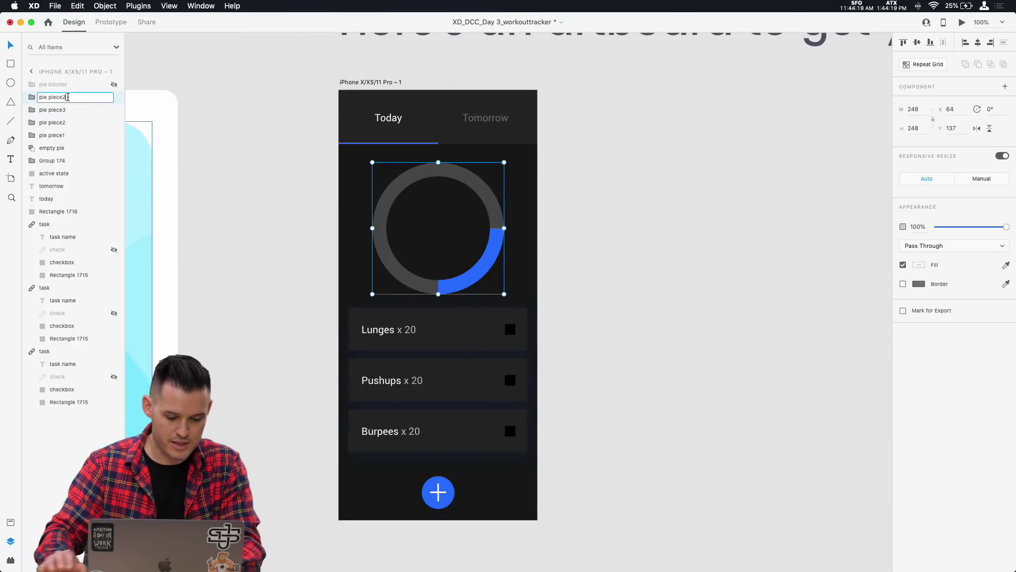
key("Return")
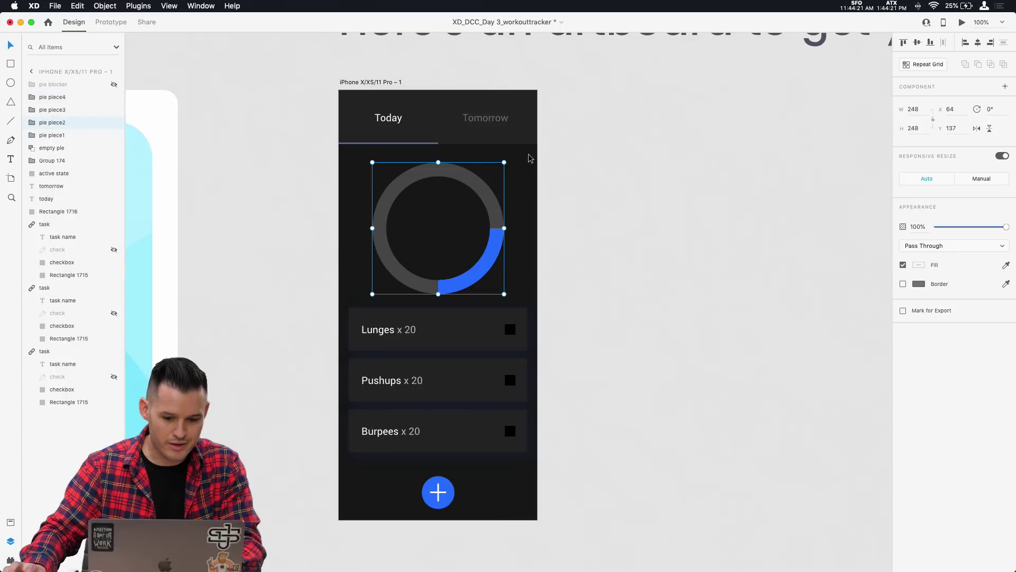
- Rotate pie piece2, pie piece3 and pie piece4 to the ring's three remaining quarters, with pie piece4 at 270°
left_click_drag(508, 162, 483, 281)
left_click(62, 110)
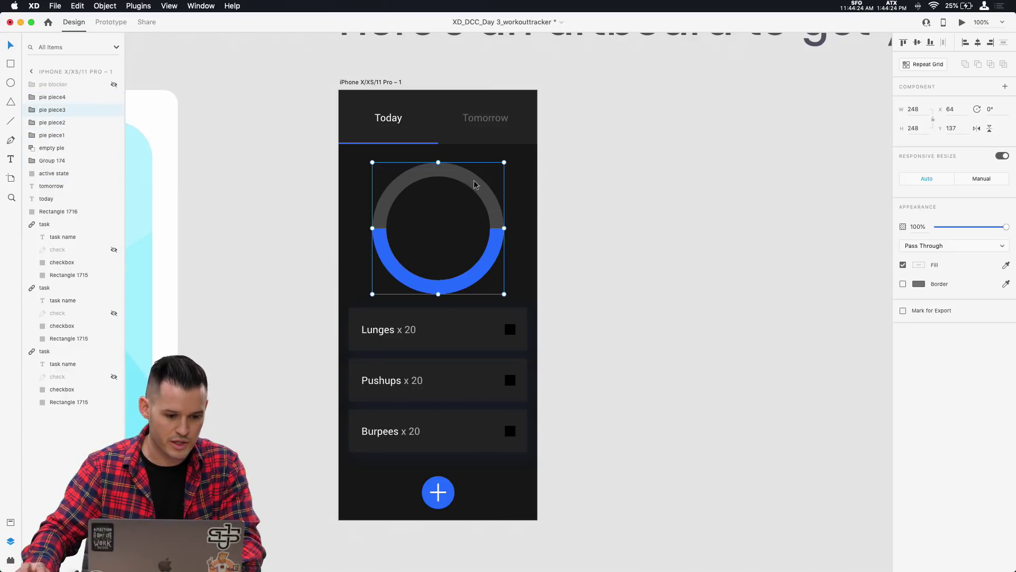
left_click_drag(509, 162, 391, 271)
left_click(56, 98)
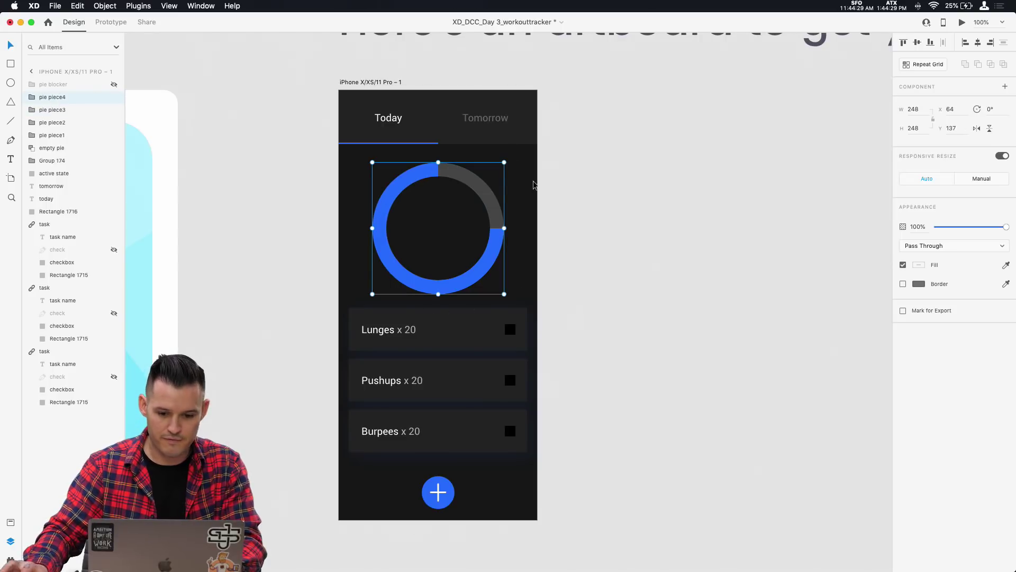
left_click_drag(507, 160, 403, 194)
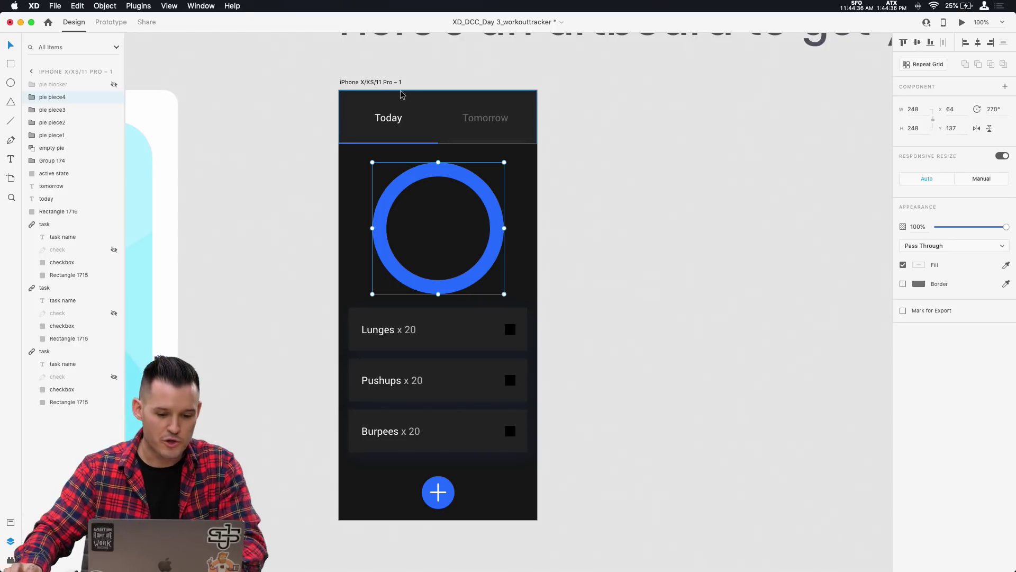
- Duplicate the workout tracker artboard three times to make a row of four artboards
left_click(389, 77)
scroll(370, 66, "right", 3)
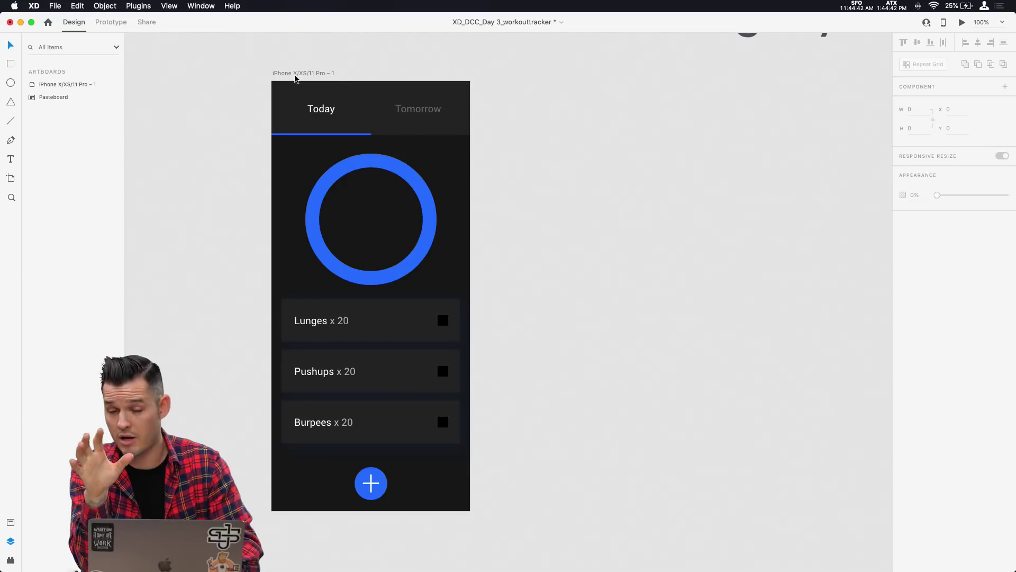
left_click_drag(299, 79, 722, 82)
scroll(722, 82, "right", 5)
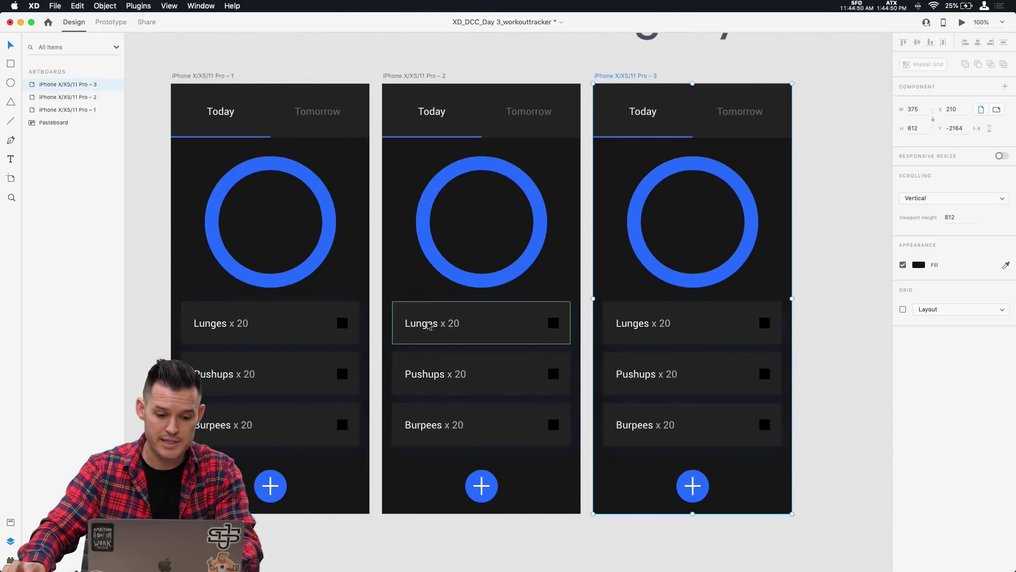
left_click(295, 332)
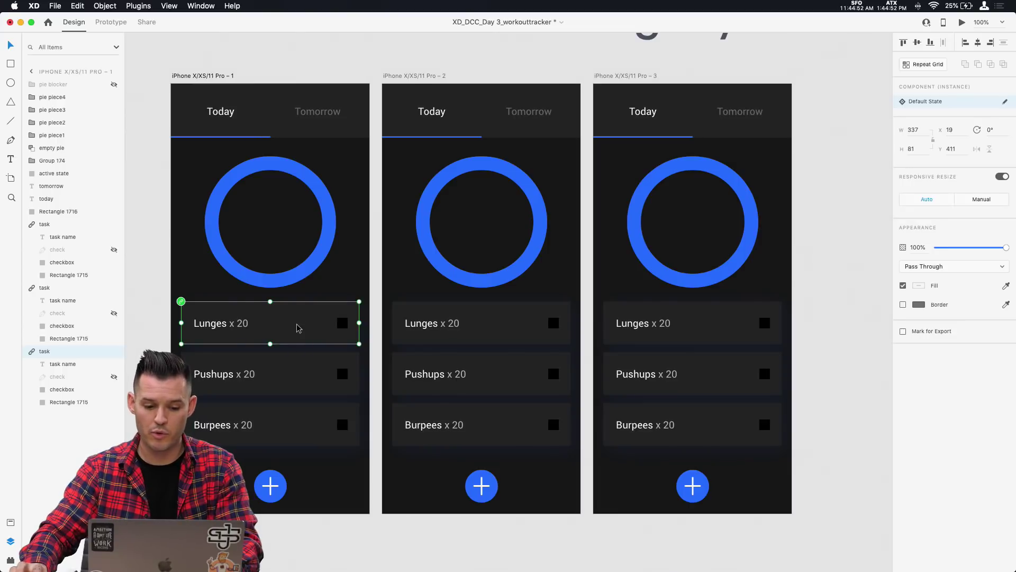
left_click(505, 335)
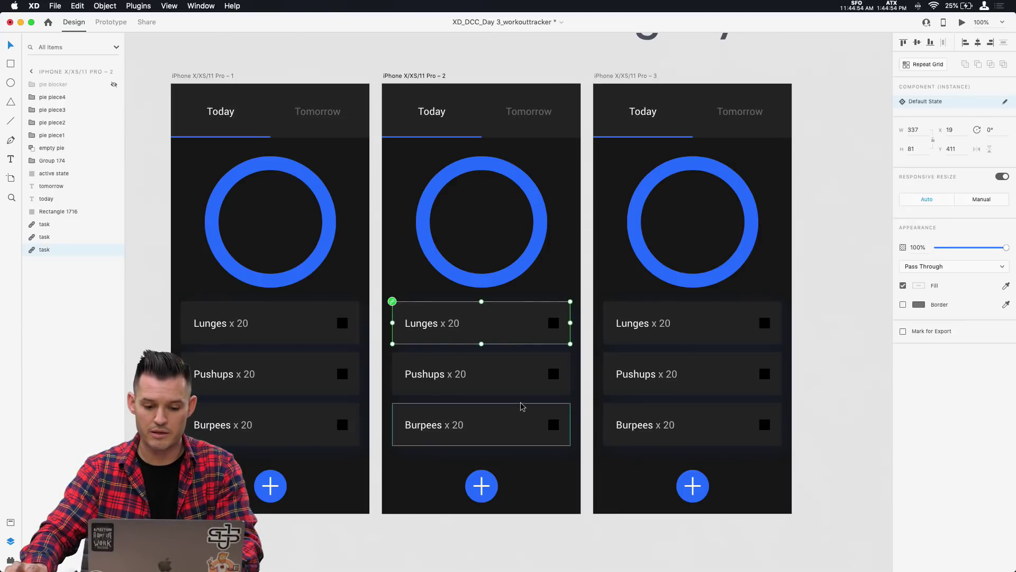
left_click(804, 208)
scroll(805, 208, "left", 3)
left_click_drag(484, 85, 715, 91)
left_click(590, 83)
scroll(392, 362, "left", 3)
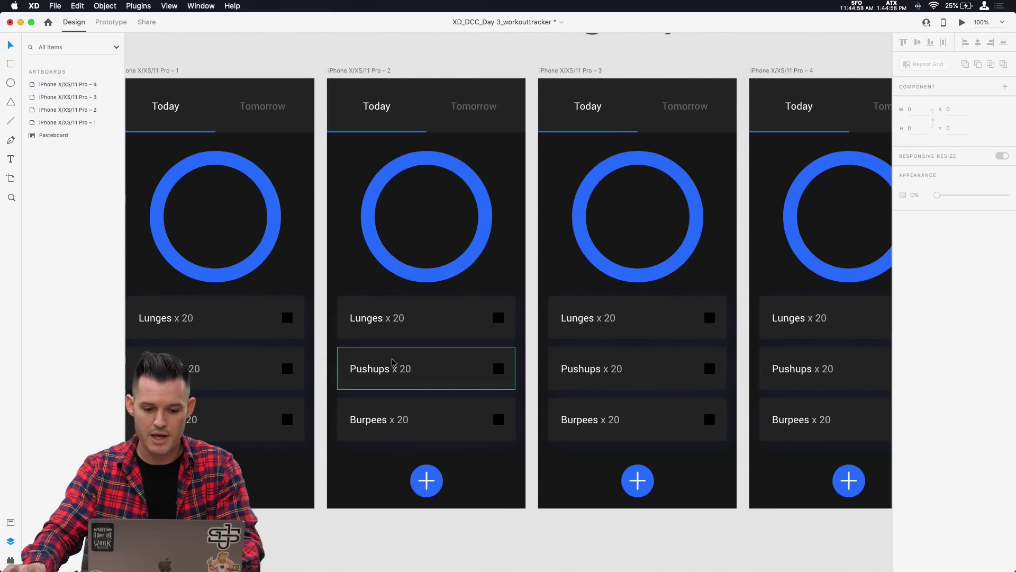
- On the second artboard, fill the Lunges task's checkbox with the saved blue swatch and show its hidden check mark
left_click(456, 331)
key("z")
left_click_drag(323, 270, 604, 477)
key("v")
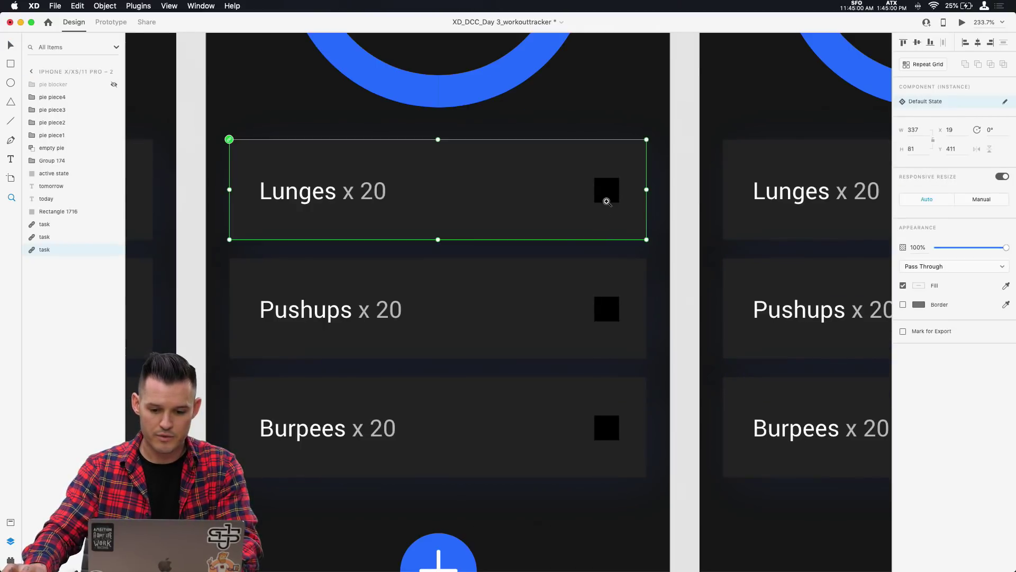
double_click(606, 192)
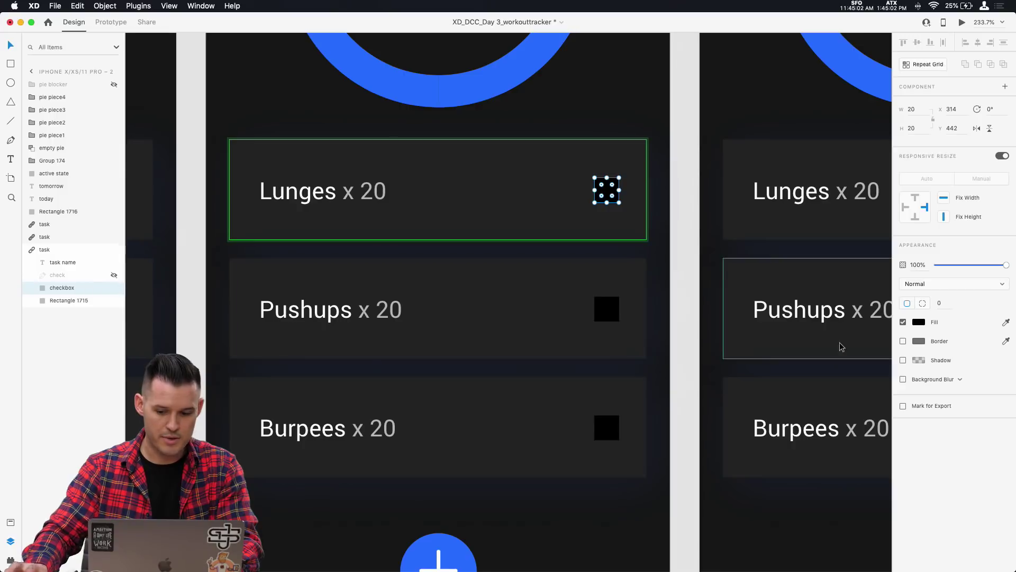
left_click(919, 321)
left_click(823, 383)
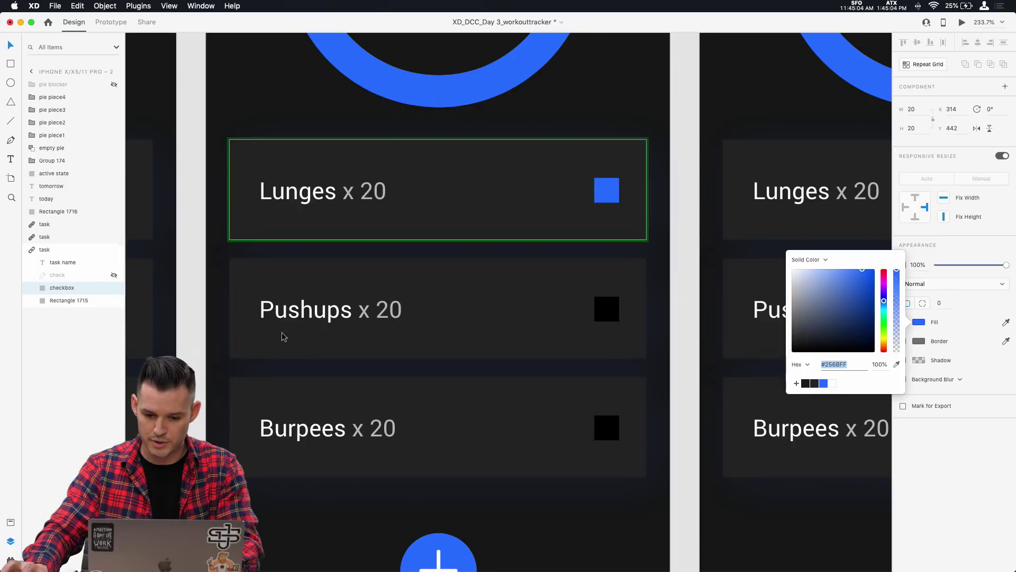
left_click(113, 275)
left_click(667, 279)
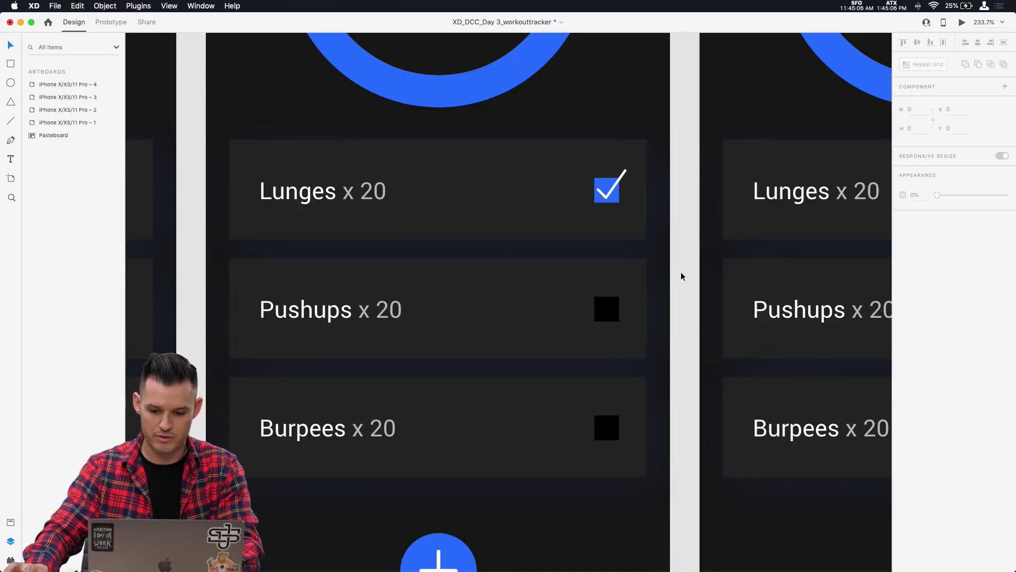
- Try to fill the Lunges and Pushups checkboxes on the third artboard together with the saved blue swatch, and undo the fill
key("super+minus")
left_click_drag(641, 249, 362, 257)
key("super+minus")
scroll(363, 257, "up", 3)
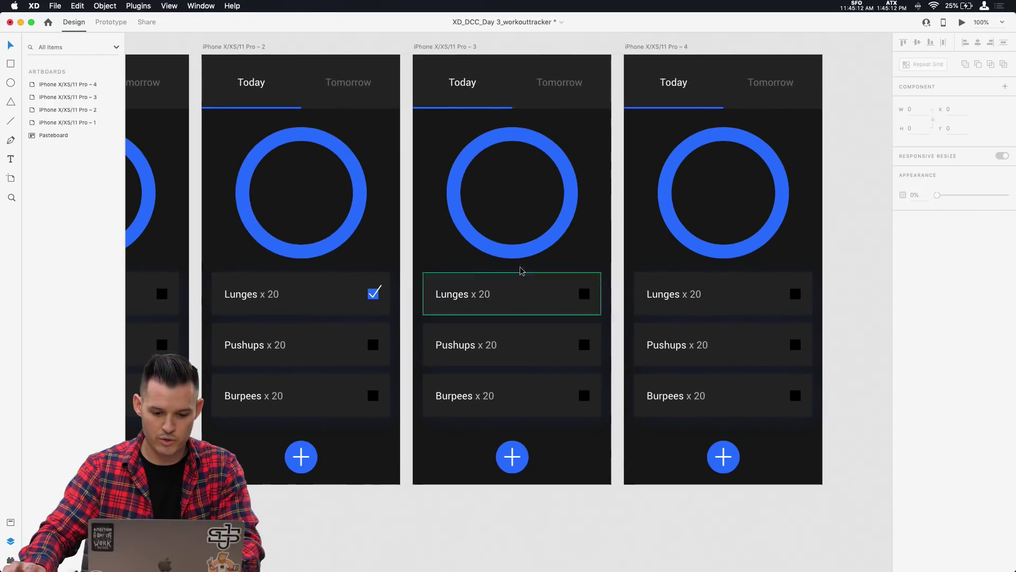
double_click(584, 295)
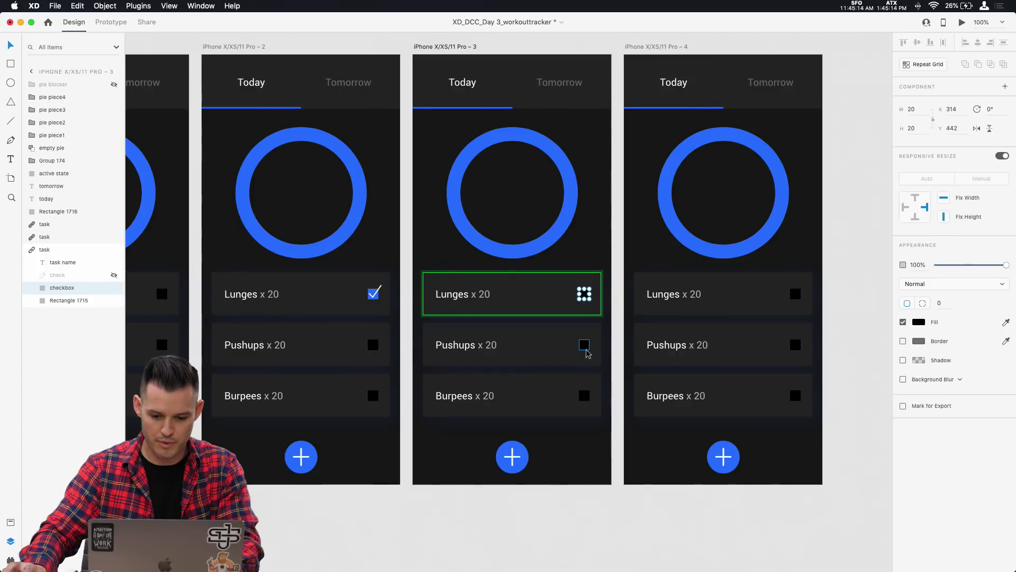
left_click(588, 351, "shift")
left_click(919, 265)
left_click(824, 327)
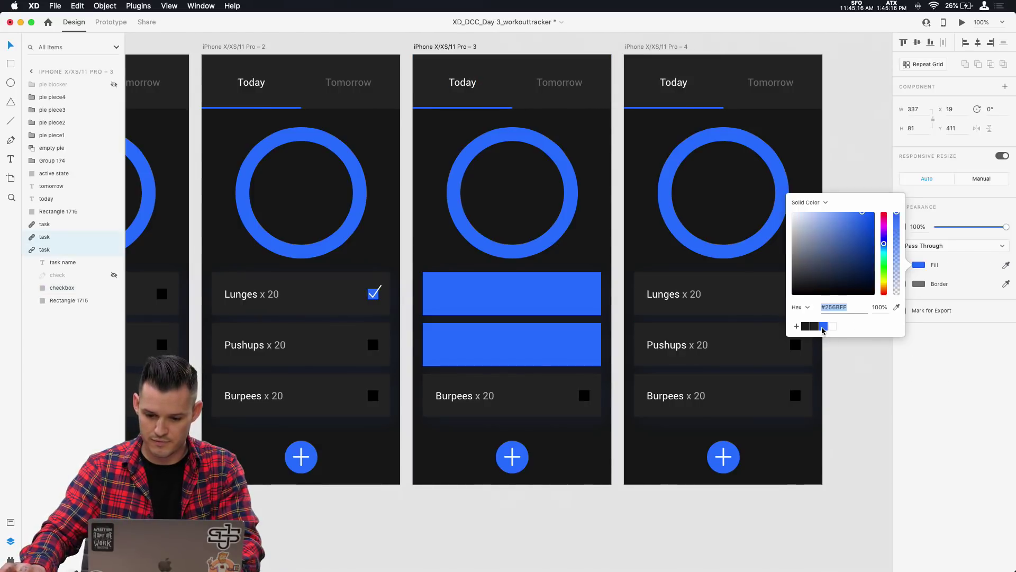
left_click(824, 382)
key("super+z")
key("super+z")
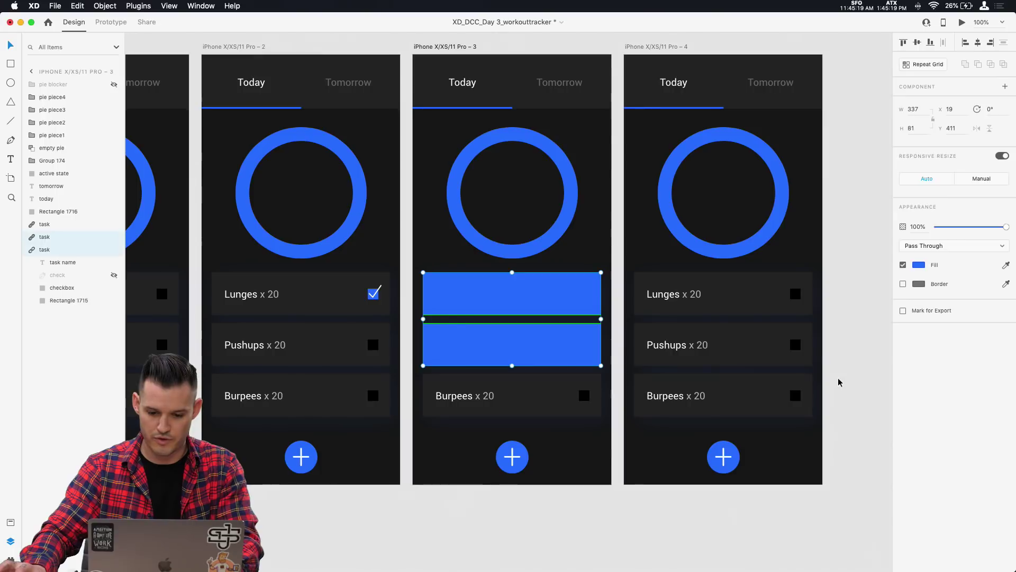
- Delete the third and fourth artboards and place a duplicate of the second artboard beside it as the new third
left_click(837, 379)
left_click(643, 47)
left_click(462, 46, "shift")
key("Delete")
left_click_drag(256, 49, 467, 47)
- On the third artboard, fill the Pushups task's checkbox with the saved blue swatch and show its hidden check mark
key("z")
left_click_drag(666, 241, 491, 373)
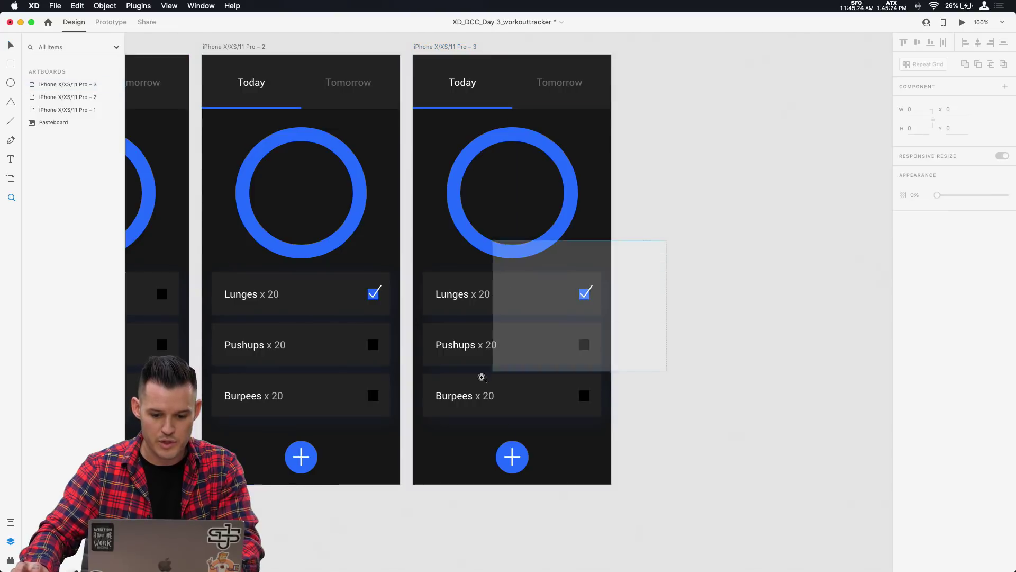
double_click(552, 403)
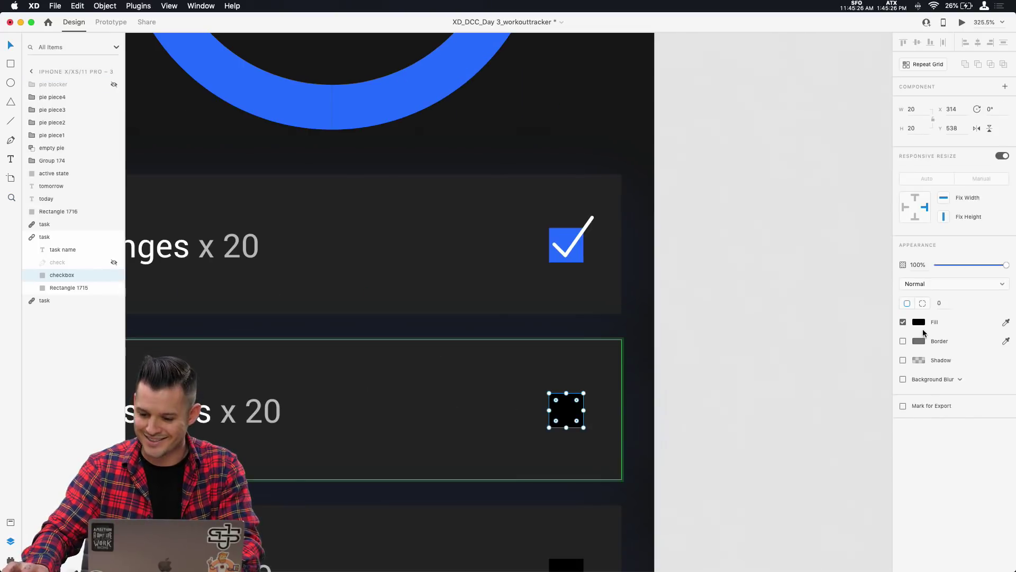
left_click(919, 323)
left_click(825, 383)
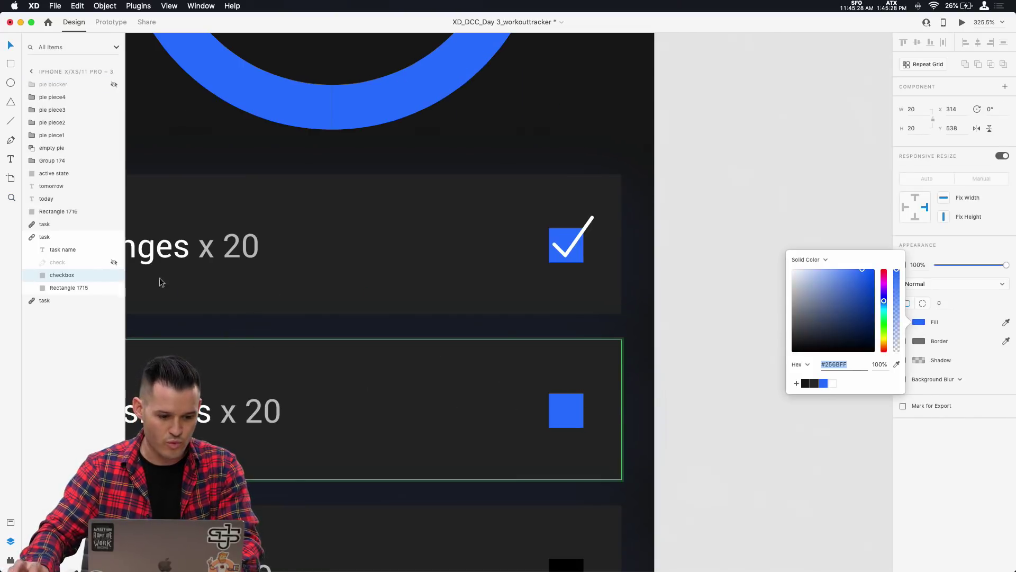
left_click(113, 262)
left_click(763, 288)
key("super+1")
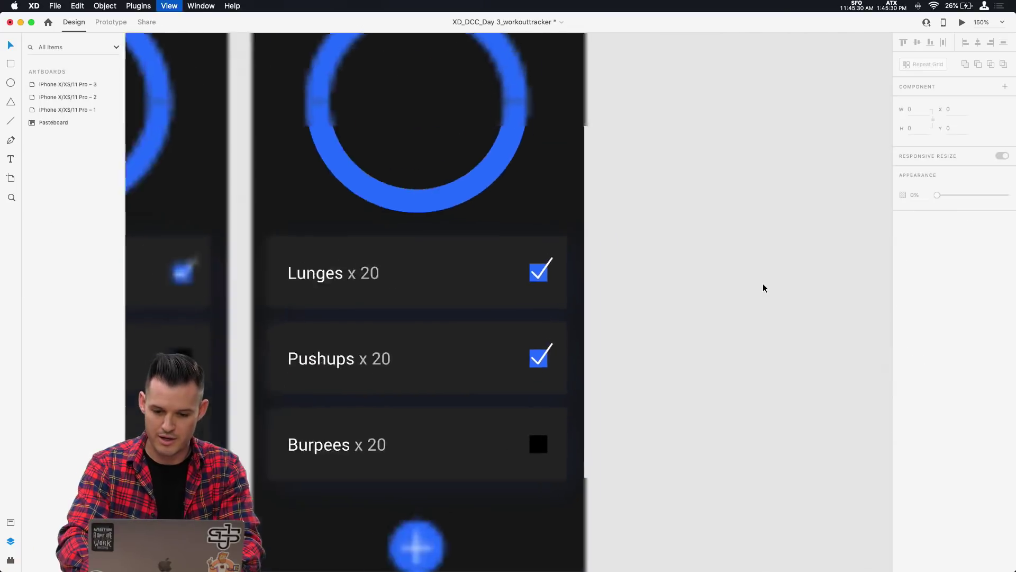
- Duplicate the third artboard as a fourth, fill its Burpees checkbox with the saved blue swatch and show the hidden check mark
left_click_drag(335, 79, 545, 84)
scroll(732, 358, "down", 2)
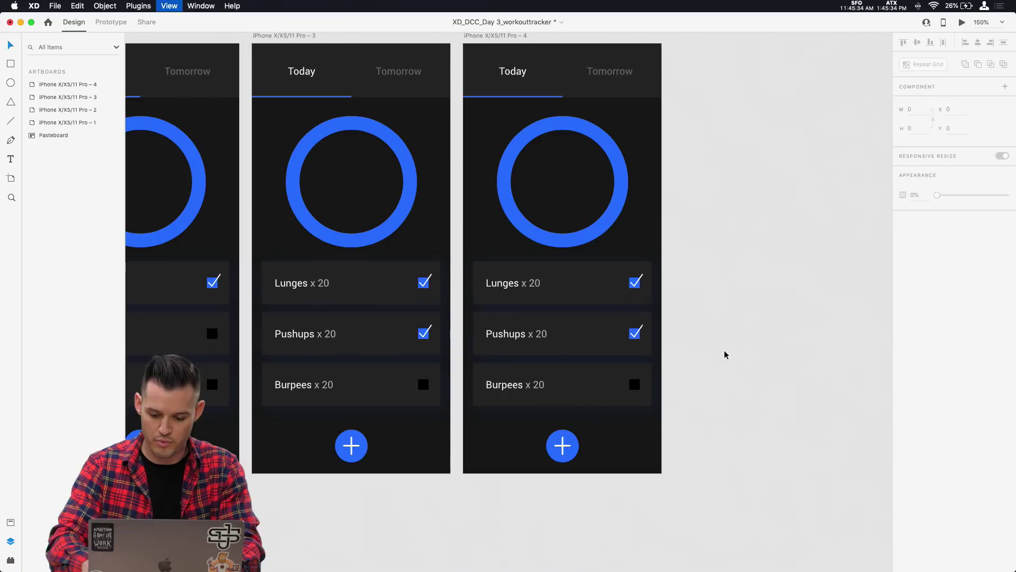
key("super+2")
double_click(760, 466)
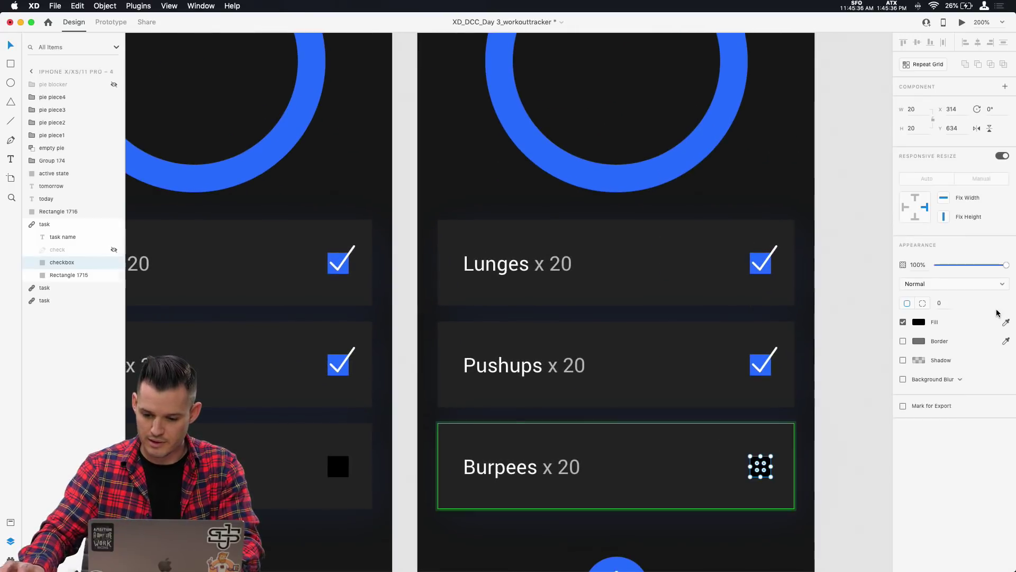
left_click(919, 322)
left_click(823, 384)
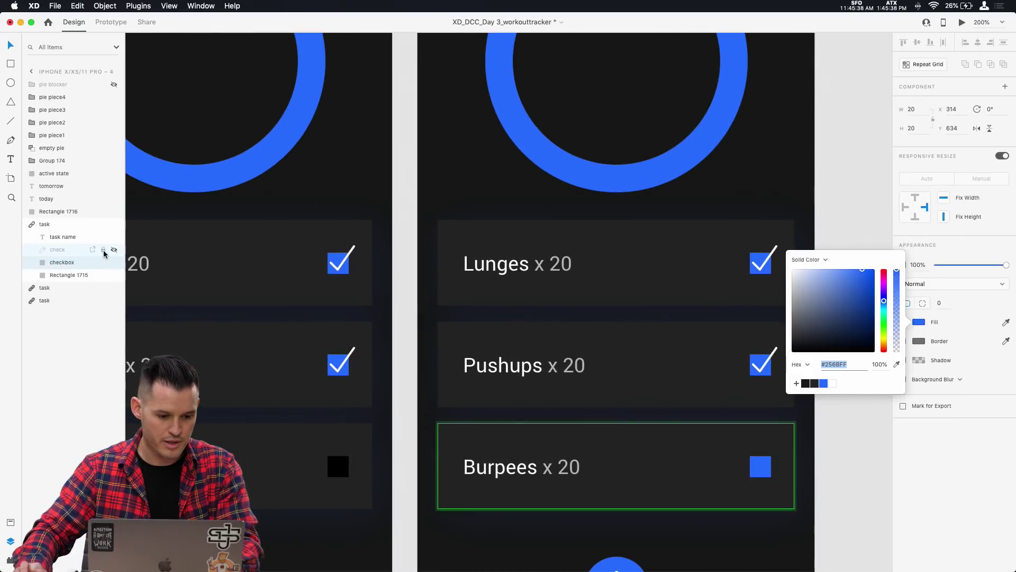
key("Escape")
key("super+comma")
left_click(852, 311)
key("super+minus")
key("super+minus")
key("super+minus")
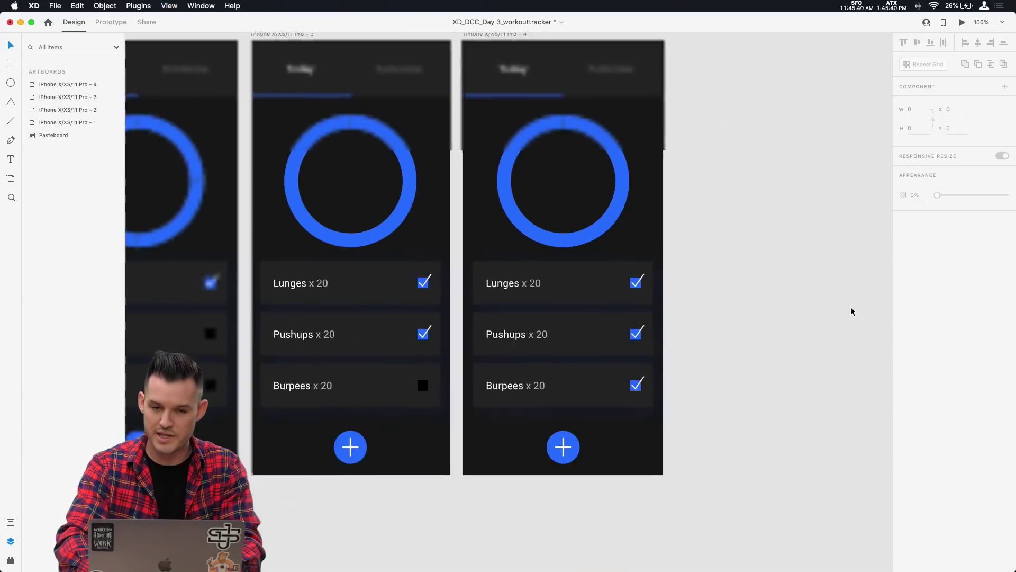
- Rotate pie piece3 and pie piece4 counterclockwise, emptying three eighths of the third artboard's ring and the upper half of the second artboard's ring
scroll(673, 311, "left", 5)
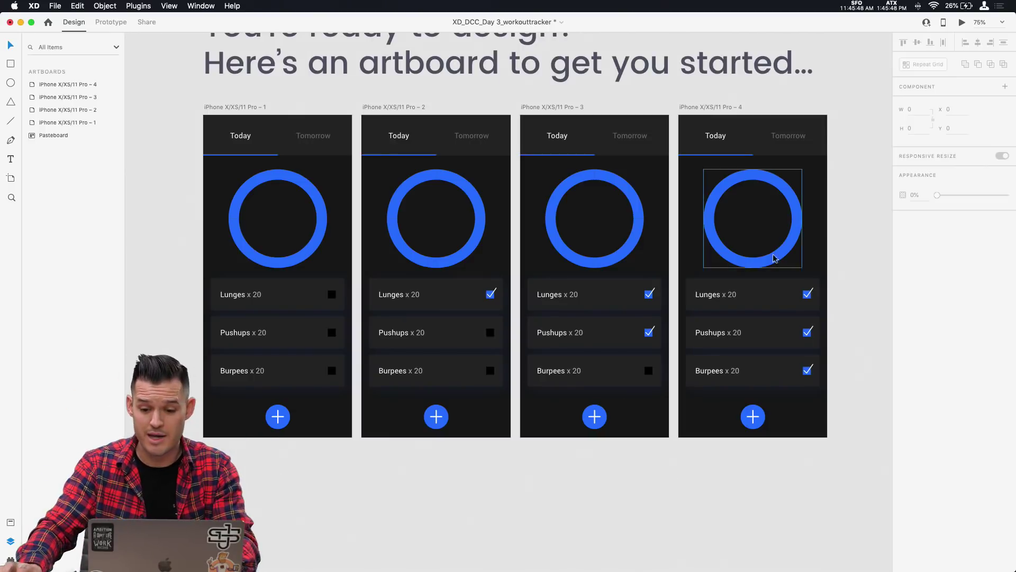
left_click(620, 183)
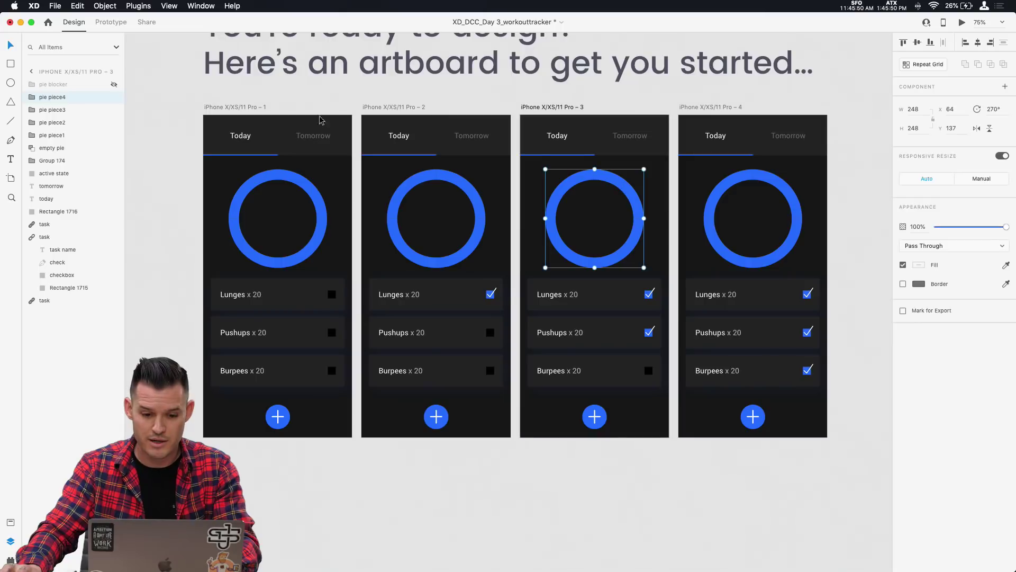
left_click_drag(647, 271, 626, 189)
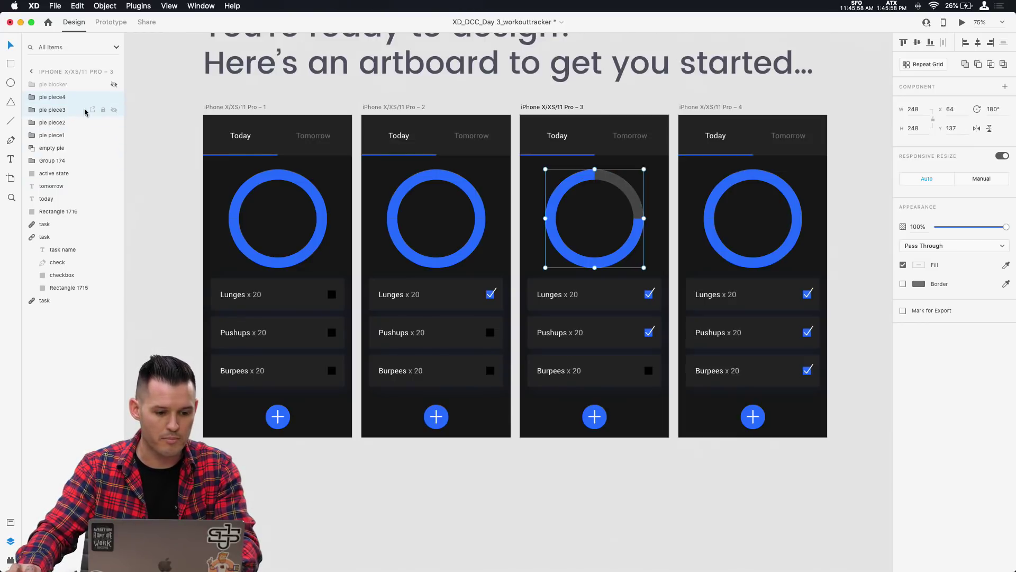
left_click_drag(647, 168, 601, 173)
left_click(481, 210)
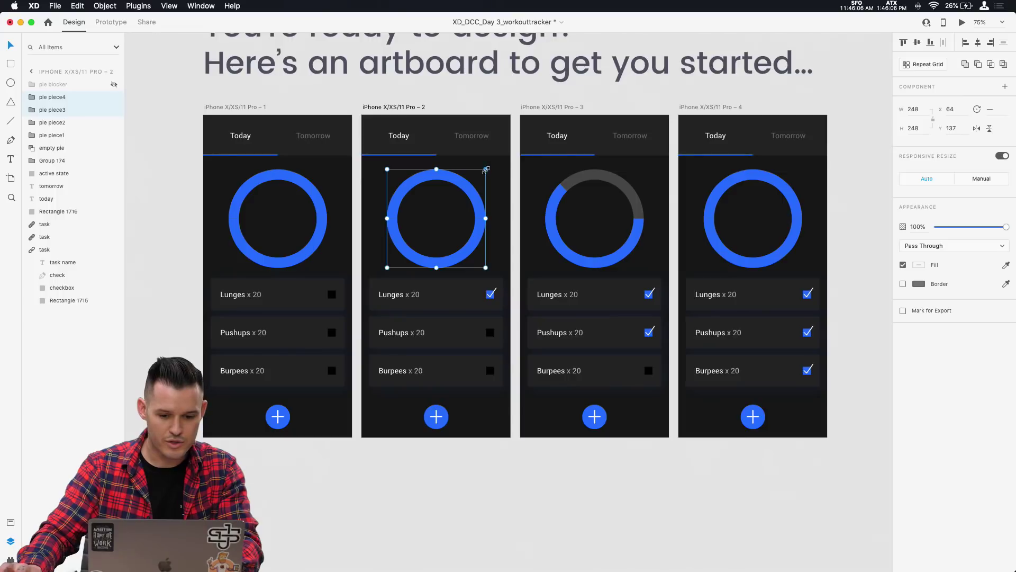
left_click_drag(487, 166, 391, 262)
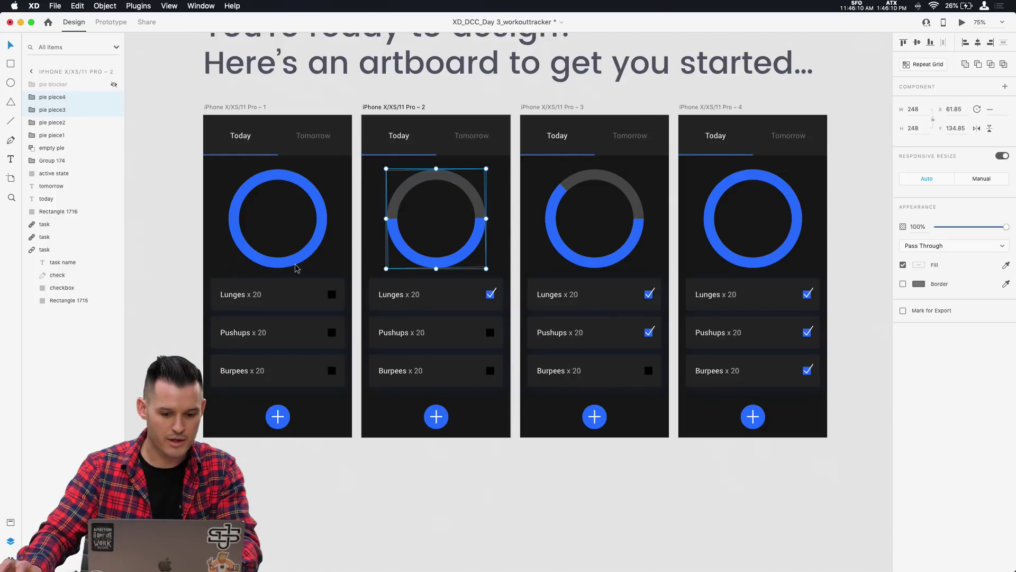
left_click(281, 202)
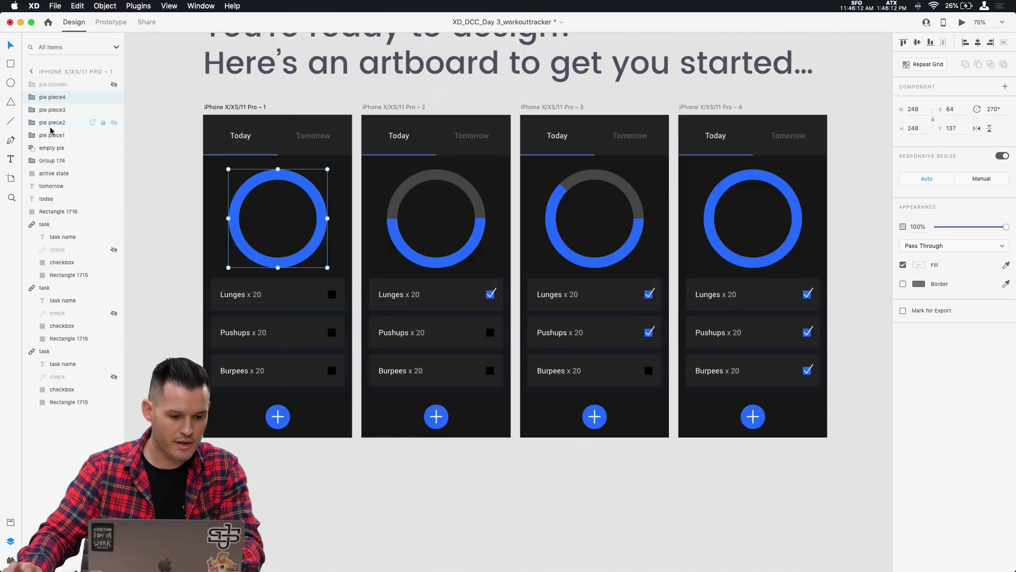
left_click(72, 126, "shift")
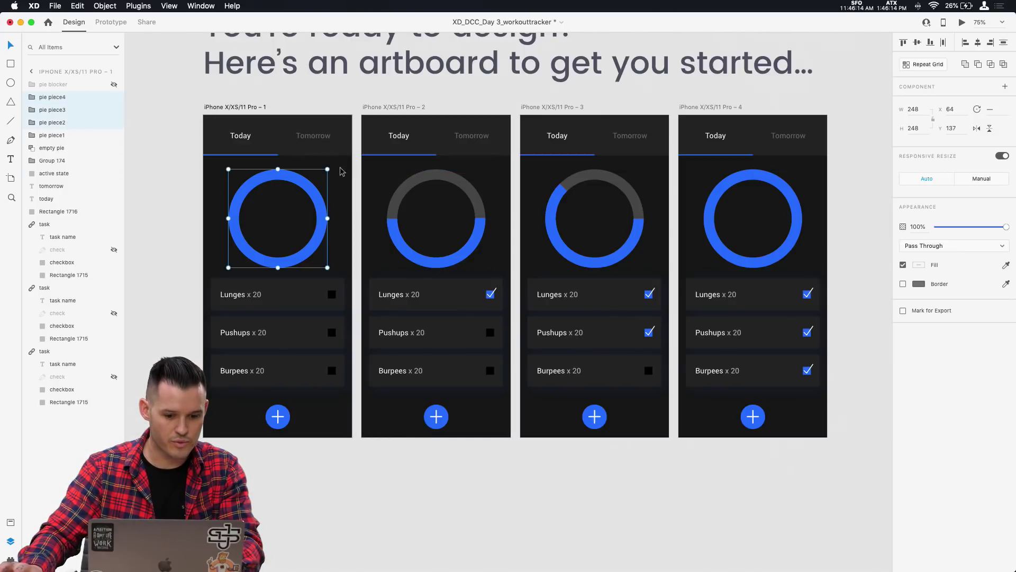
left_click_drag(334, 170, 245, 178)
left_click(140, 135)
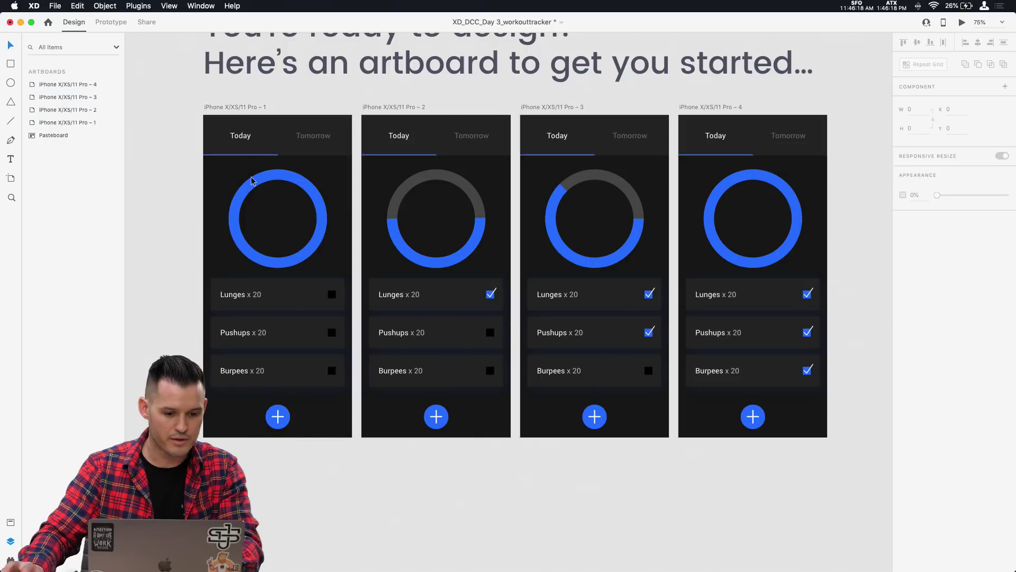
- On the first artboard, rotate pie piece4, pie piece3 and pie piece2 counterclockwise in quarter turns until all are stacked in the ring's lower-right quarter
left_click(275, 176)
left_click_drag(329, 169, 239, 167)
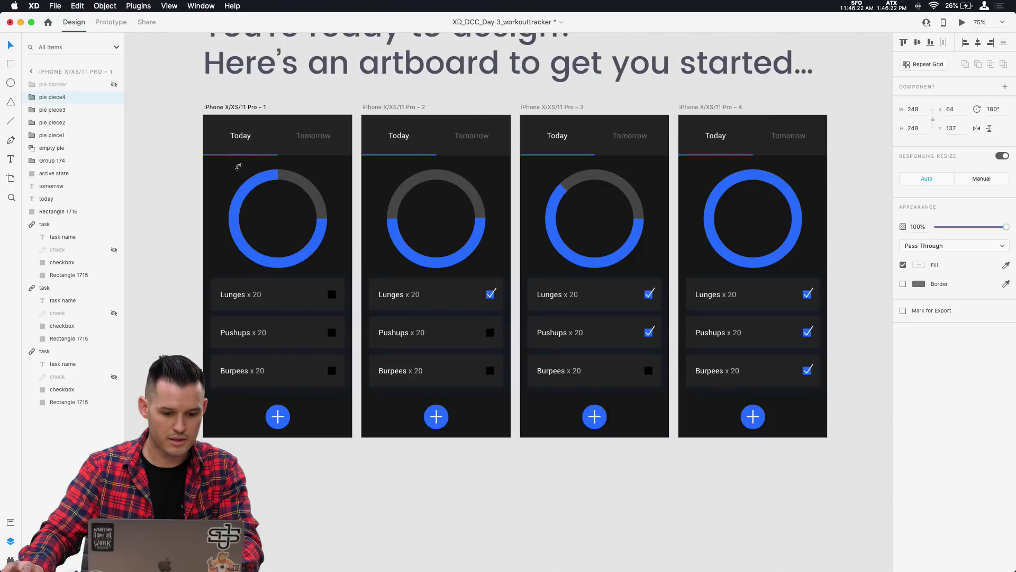
left_click(70, 110, "shift")
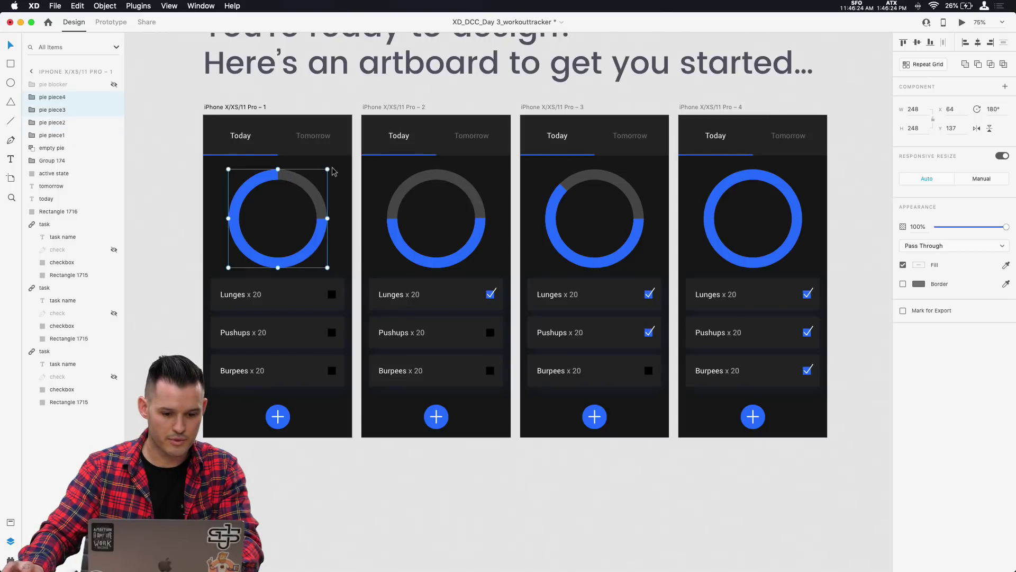
left_click_drag(329, 168, 234, 173)
left_click(70, 122, "shift")
left_click_drag(334, 169, 242, 181)
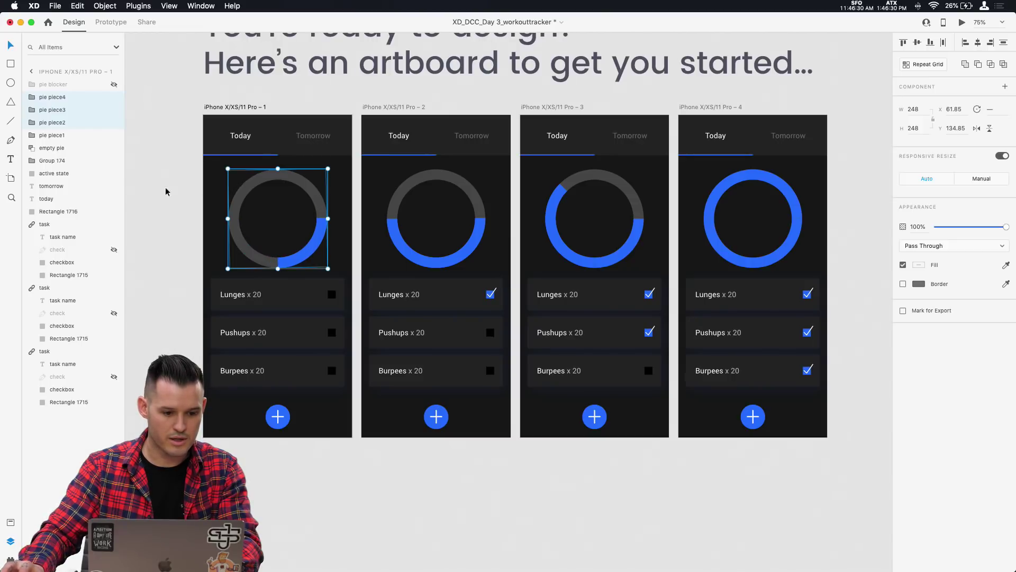
- Show the hidden pie blocker on the first, second and third artboards to cover the stacked pieces
left_click(61, 150)
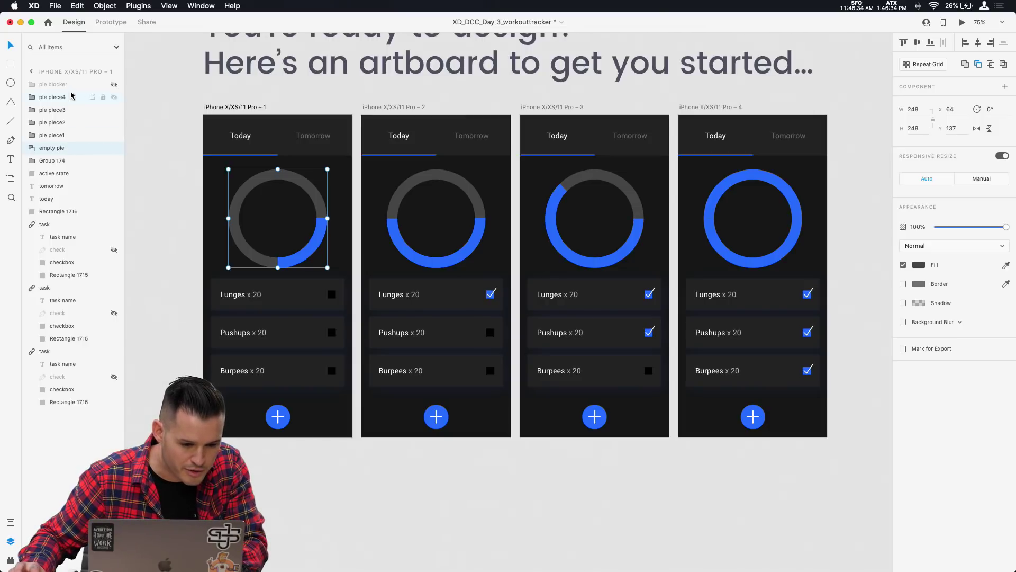
left_click(114, 85)
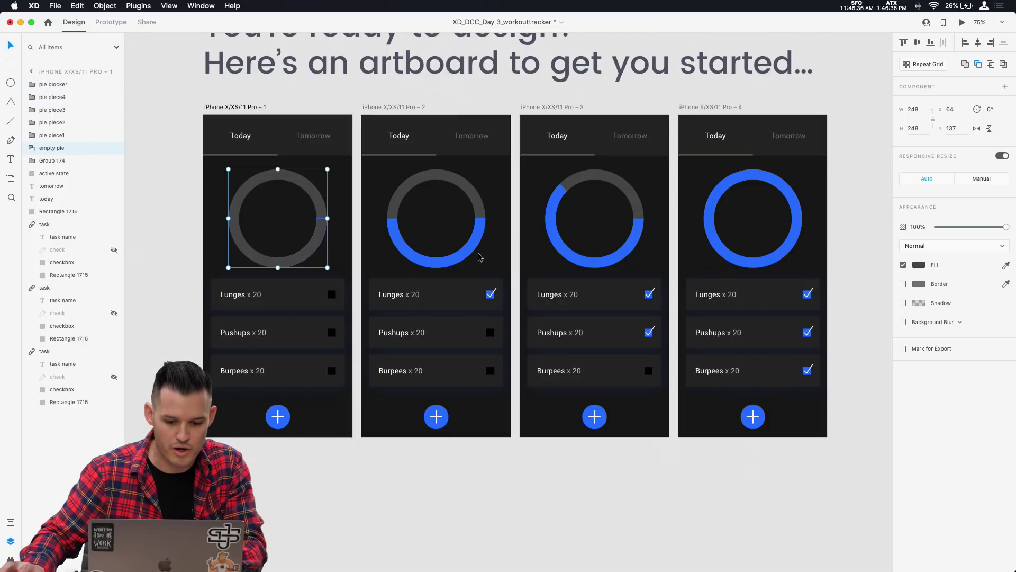
left_click(468, 249)
left_click(116, 86)
left_click(638, 248)
left_click(115, 85)
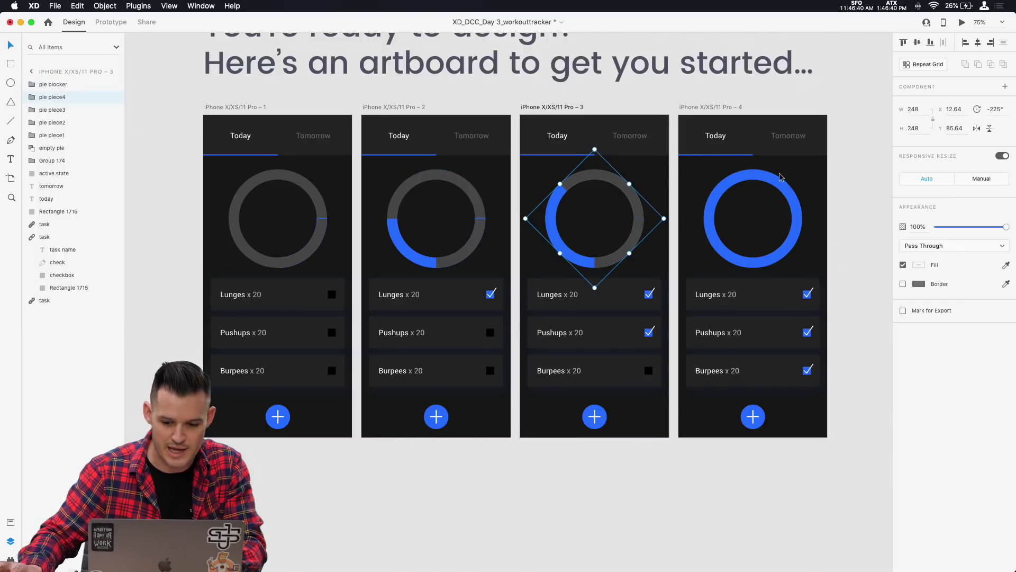
- Toggle the visibility of pie piece4 and the pie blocker on the fourth artboard to check which quarters they cover, restoring both
left_click(795, 209)
left_click(113, 98)
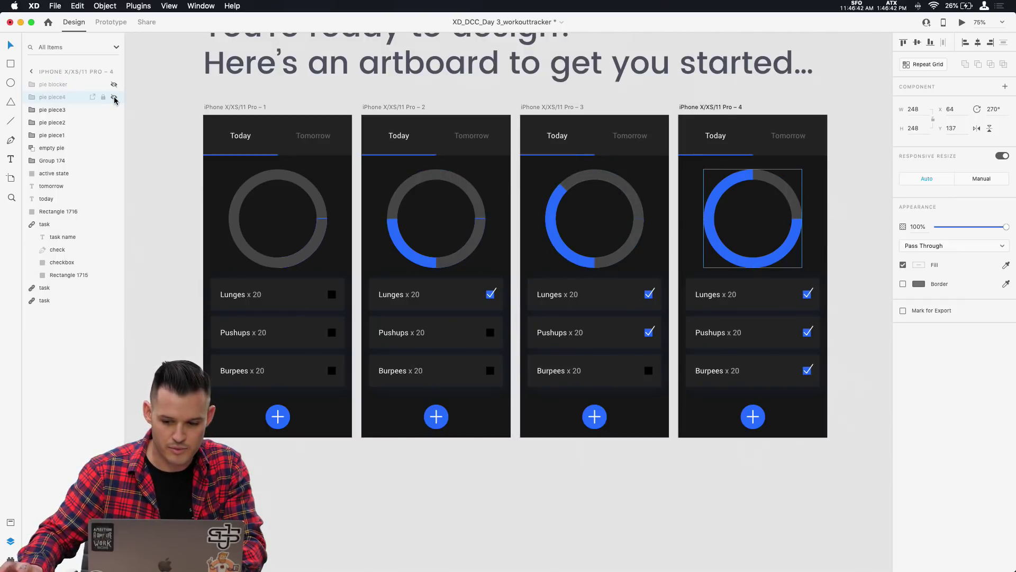
left_click(114, 98)
left_click(115, 86)
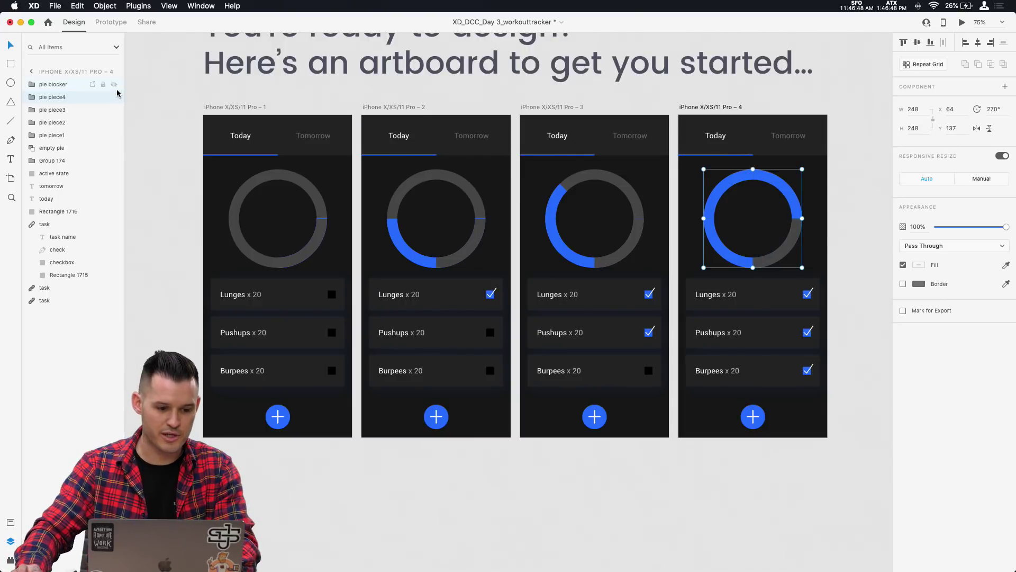
left_click(114, 86)
- In Prototype mode, link the first artboard's Lunges task to the second artboard with a Tap trigger, Auto-Animate, Ease Out and 0.3 s
left_click(241, 106)
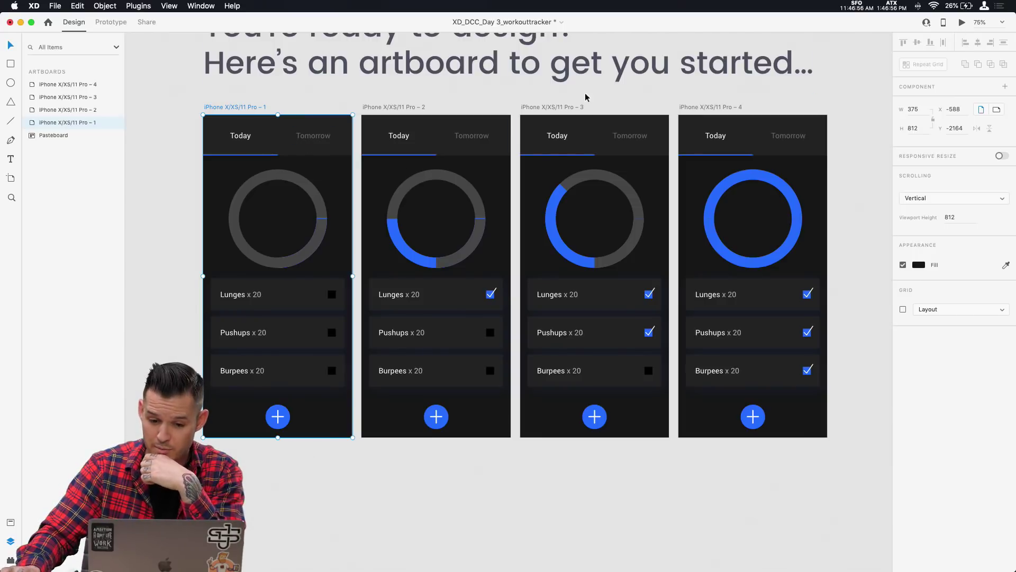
left_click(108, 22)
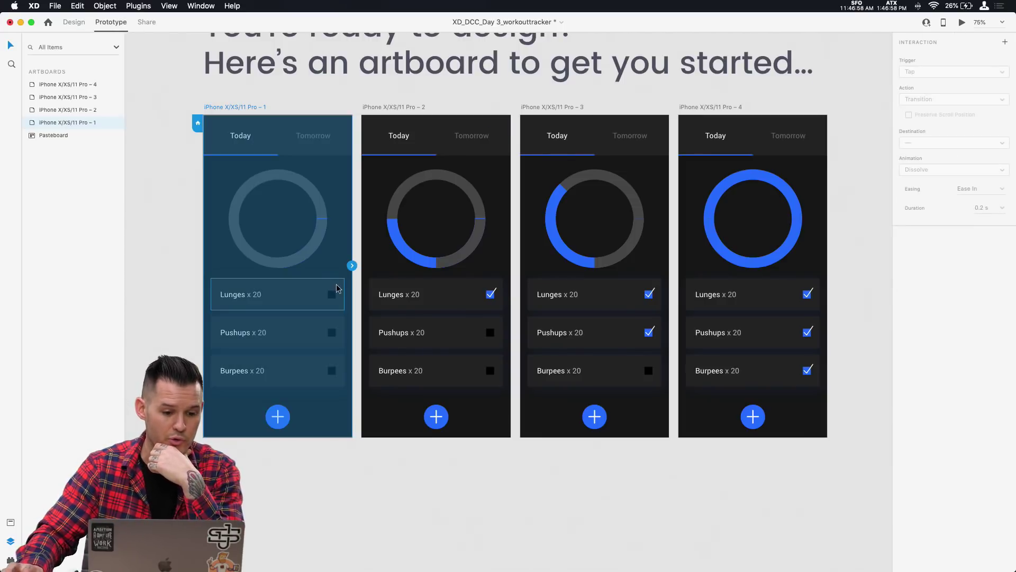
left_click(295, 294)
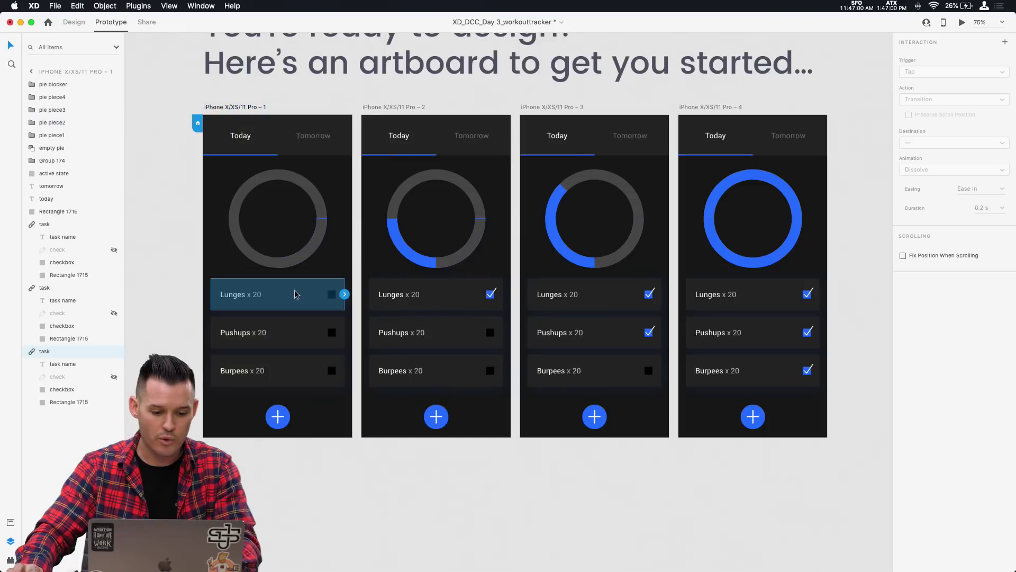
left_click_drag(349, 295, 414, 295)
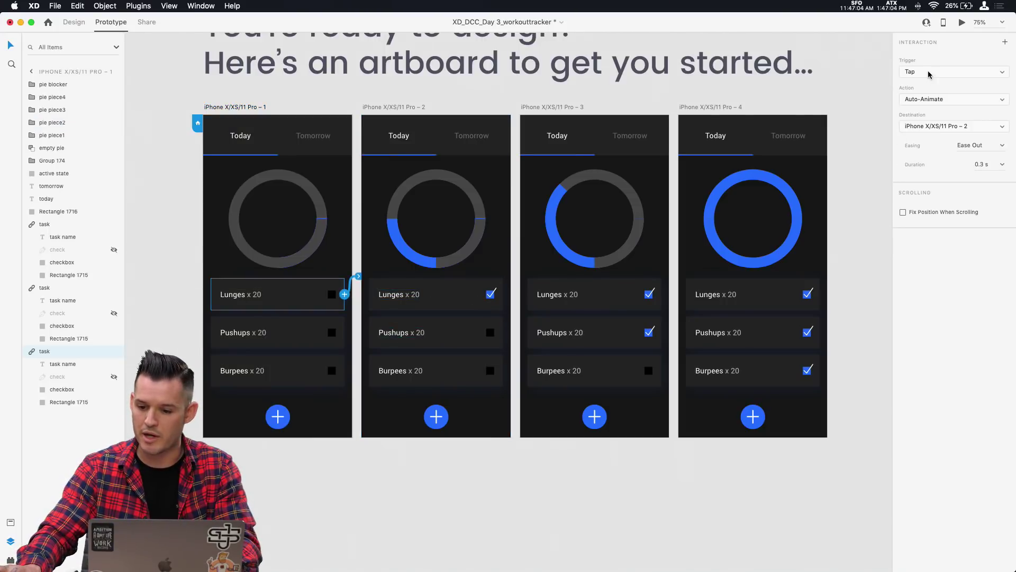
left_click(1002, 147)
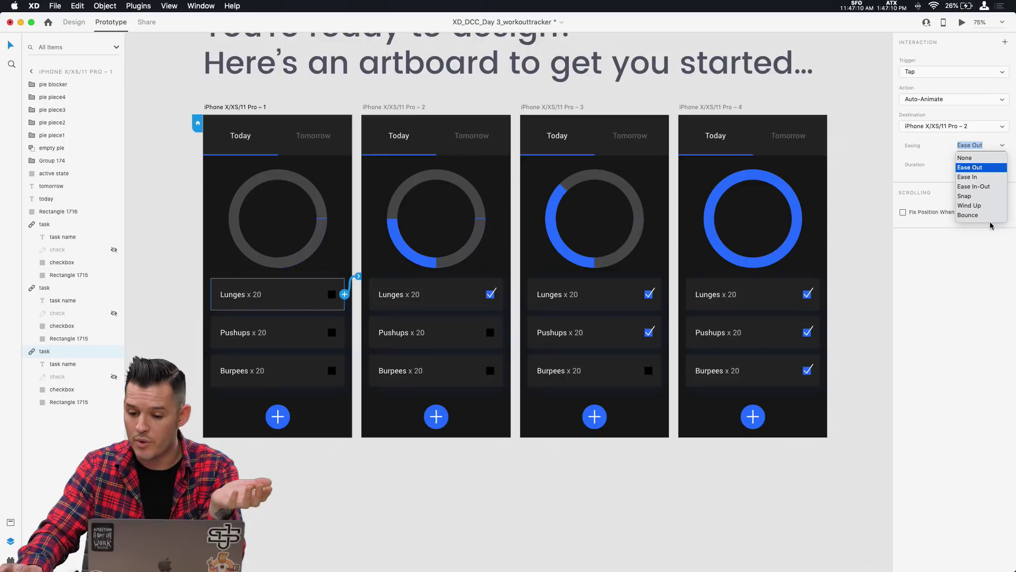
left_click(986, 257)
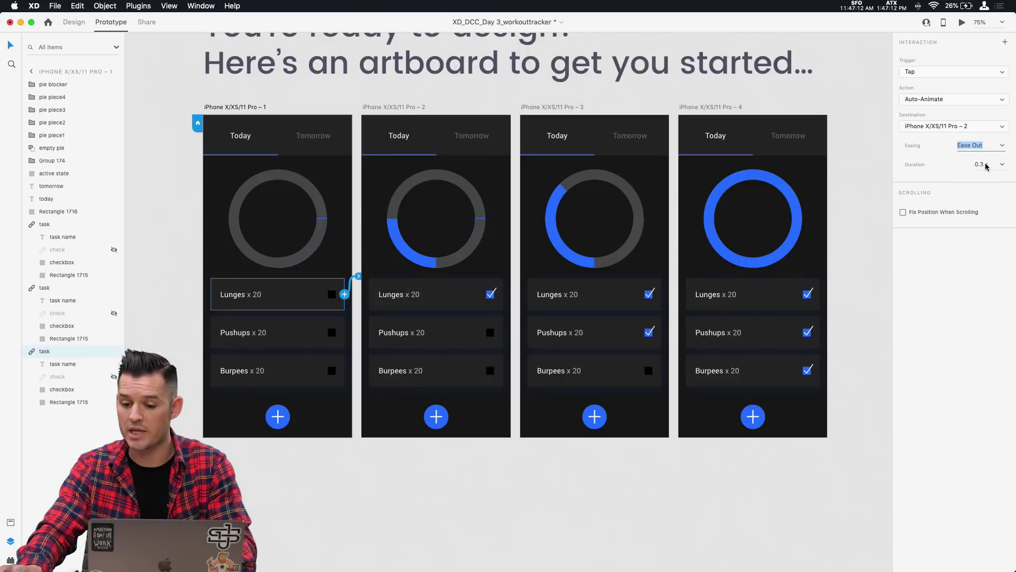
- Link the second artboard's Pushups task to the third artboard and the third artboard's Burpees task to the fourth
left_click(465, 334)
left_click_drag(503, 332, 647, 328)
left_click(635, 373)
left_click_drag(661, 370, 741, 429)
left_click(748, 343)
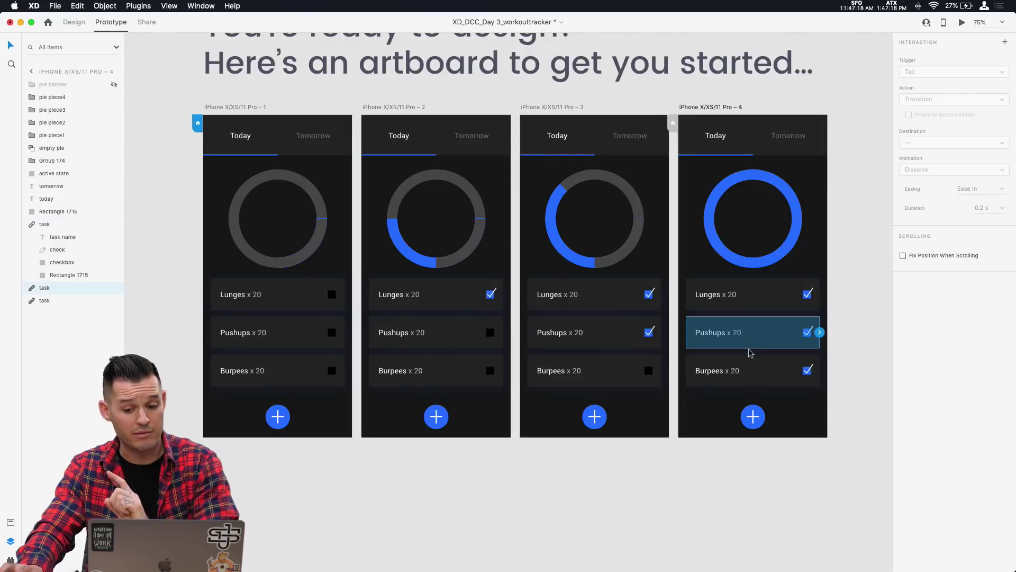
- Link the fourth artboard's Burpees, third's Pushups and second's Lunges tasks back to their preceding artboards with Tap, Auto-Animate, Ease Out and 0.3 s
left_click(748, 370)
left_click_drag(819, 375, 308, 247)
left_click(601, 331)
left_click(455, 294)
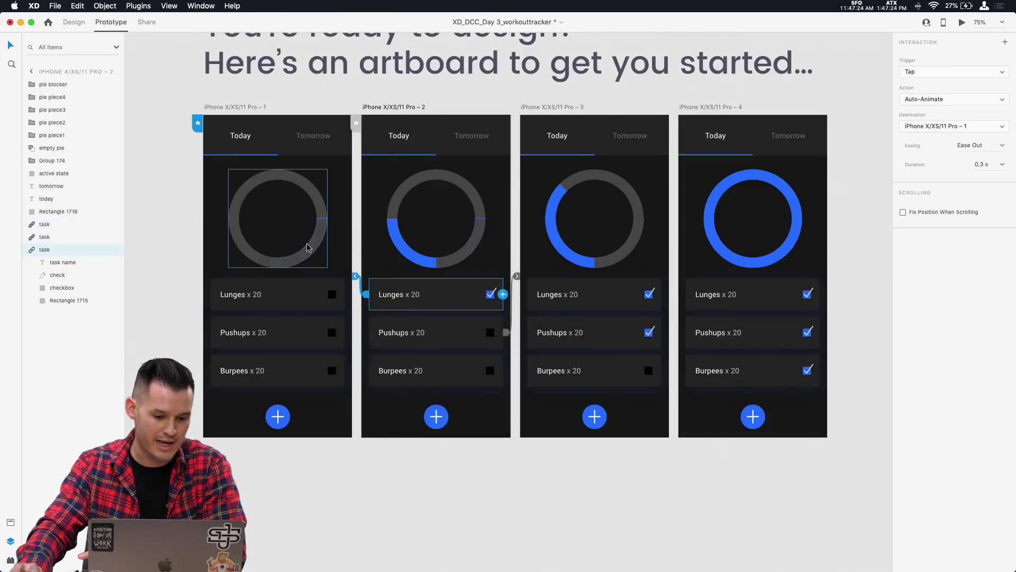
- Preview the prototype from the first artboard, check off Lunges, Pushups and Burpees in turn, and close the preview
left_click(228, 108)
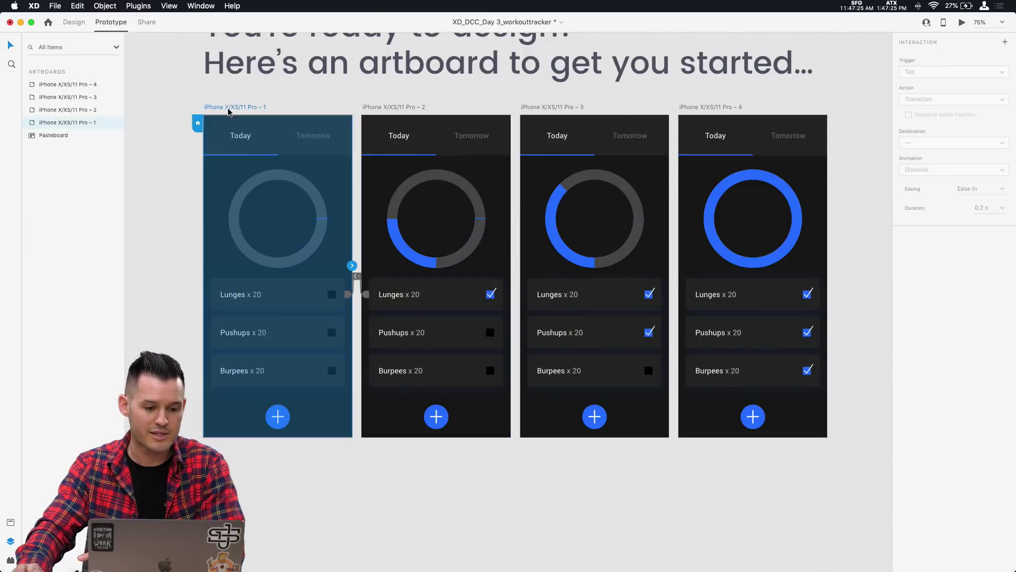
left_click(962, 23)
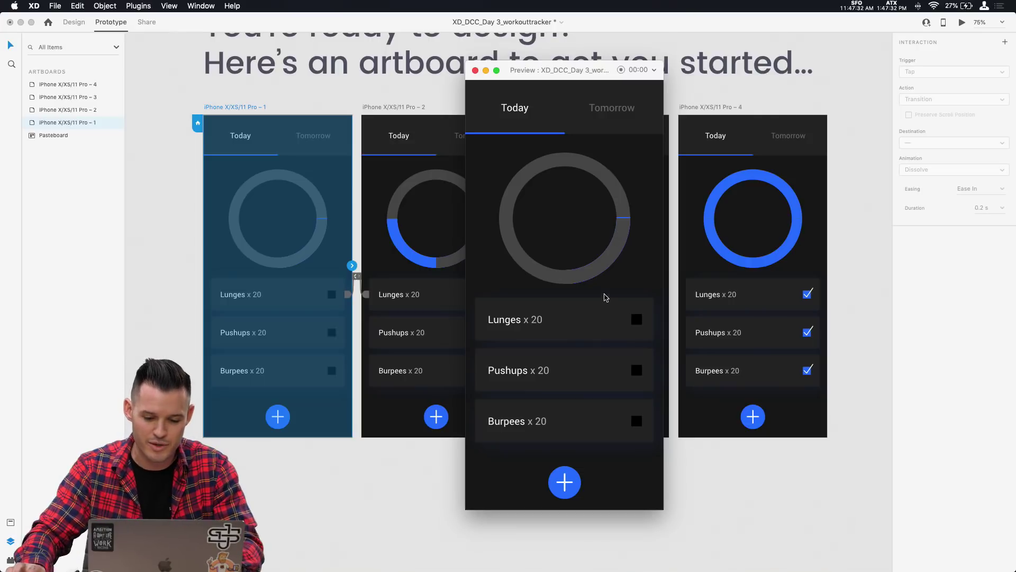
left_click(596, 322)
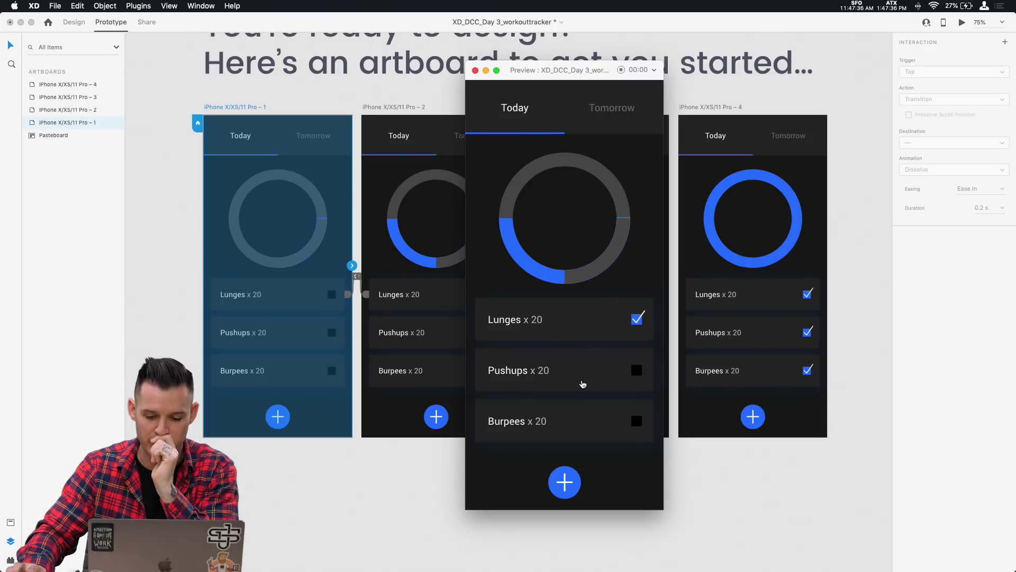
left_click(583, 384)
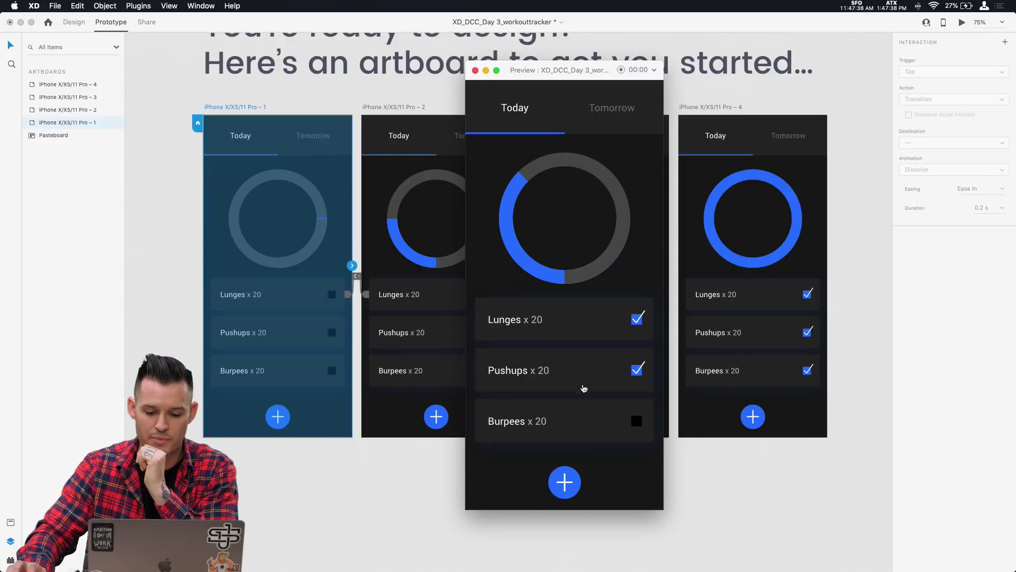
left_click(581, 433)
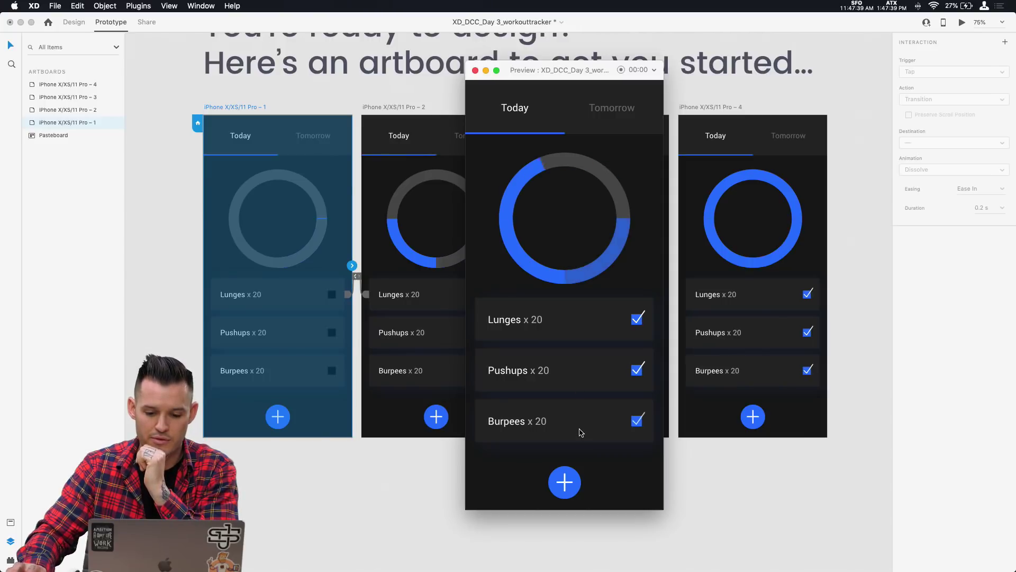
left_click(476, 71)
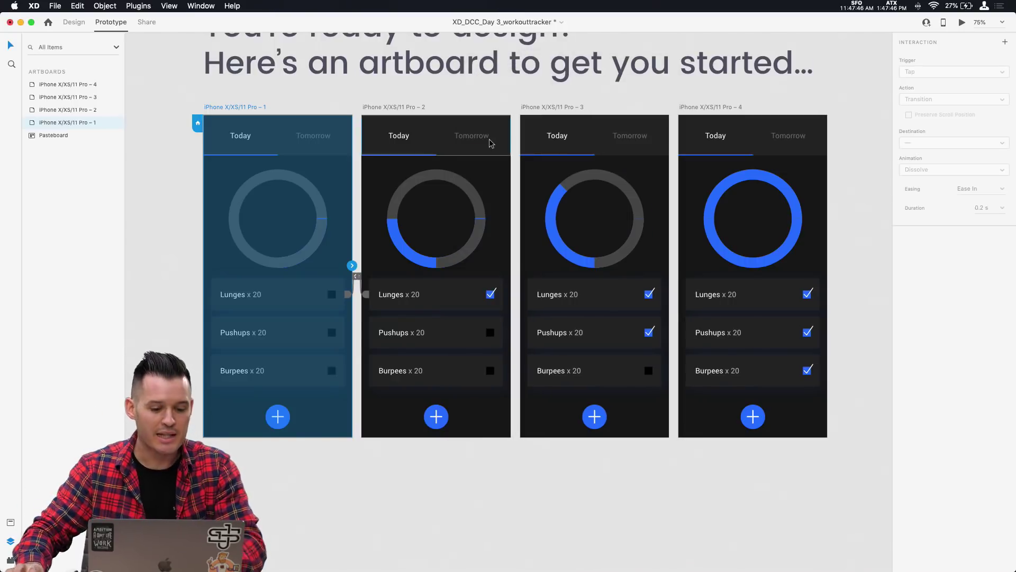
- In Design mode, set the opacity of pie piece1 through pie piece4 on the first artboard to 0%
left_click(70, 22)
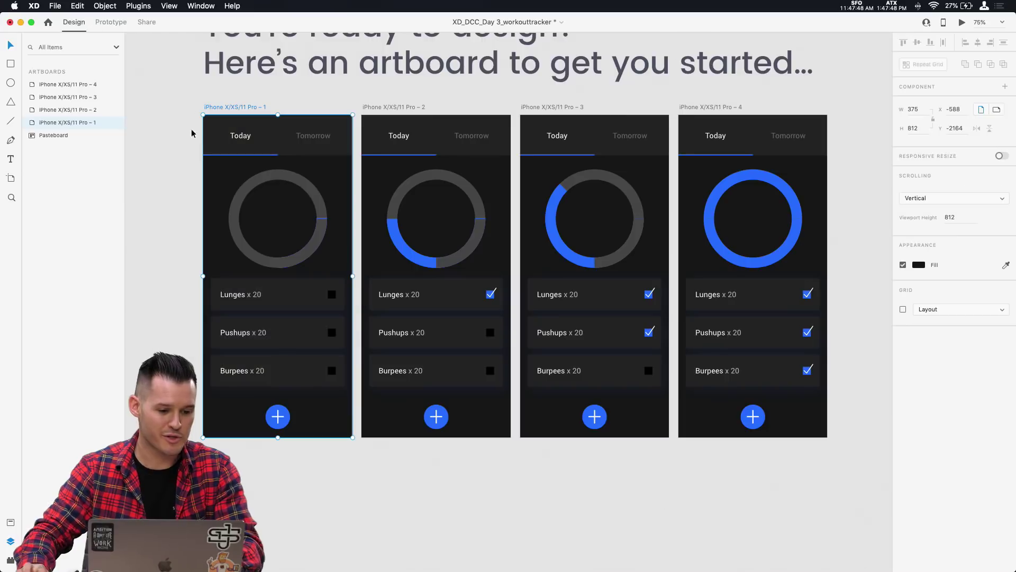
left_click(317, 247)
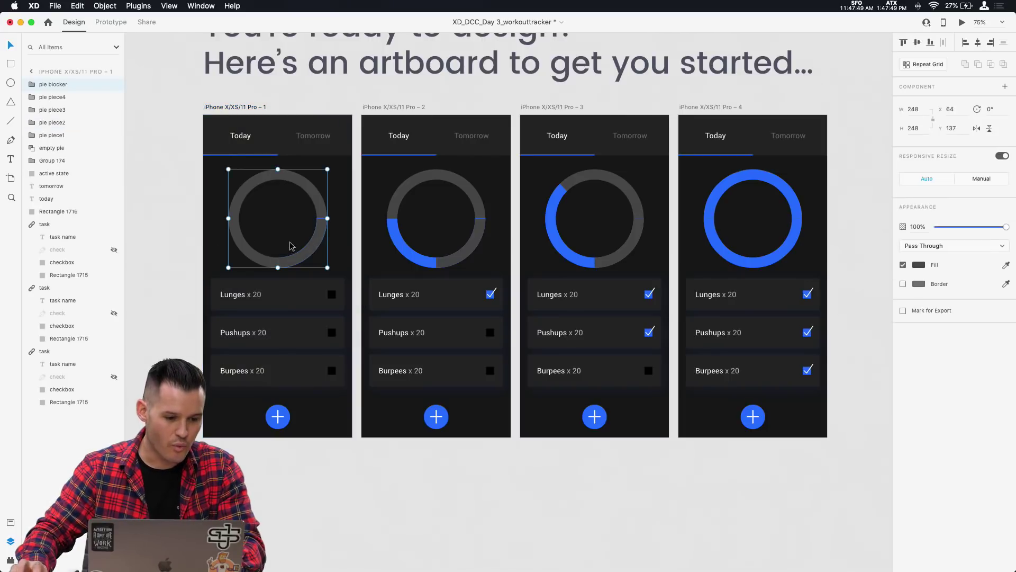
left_click(70, 97)
left_click(71, 135, "shift")
left_click_drag(1006, 226, 865, 233)
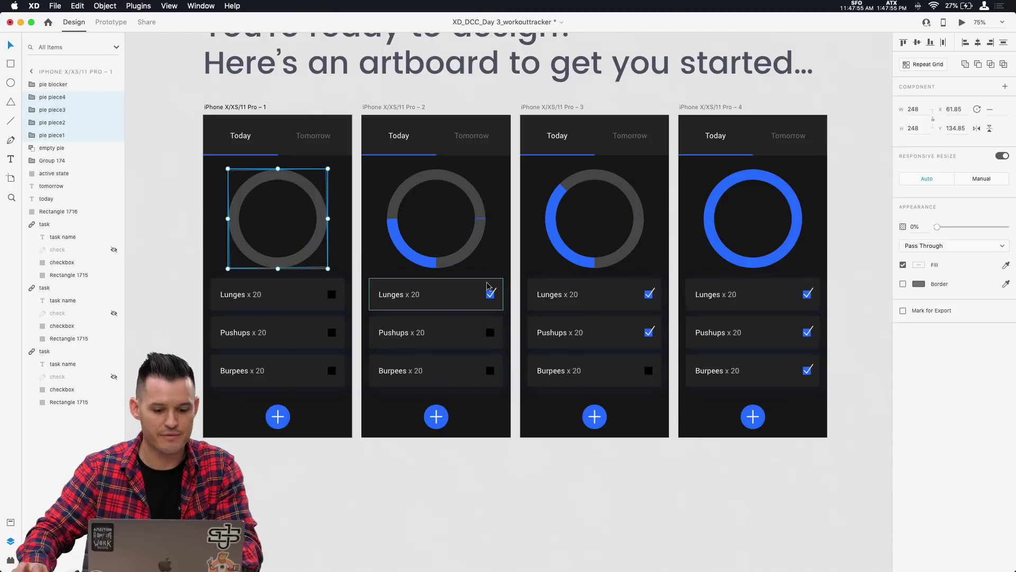
- Set the opacity of pie piece2, pie piece3 and pie piece4 on the second artboard to 0%
left_click(467, 260)
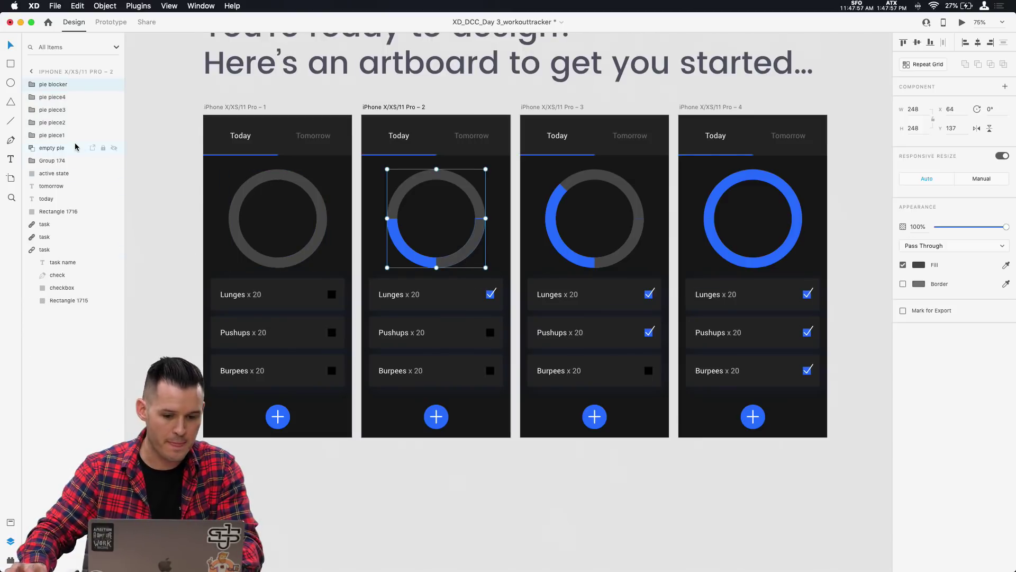
left_click(71, 97)
left_click(71, 123, "shift")
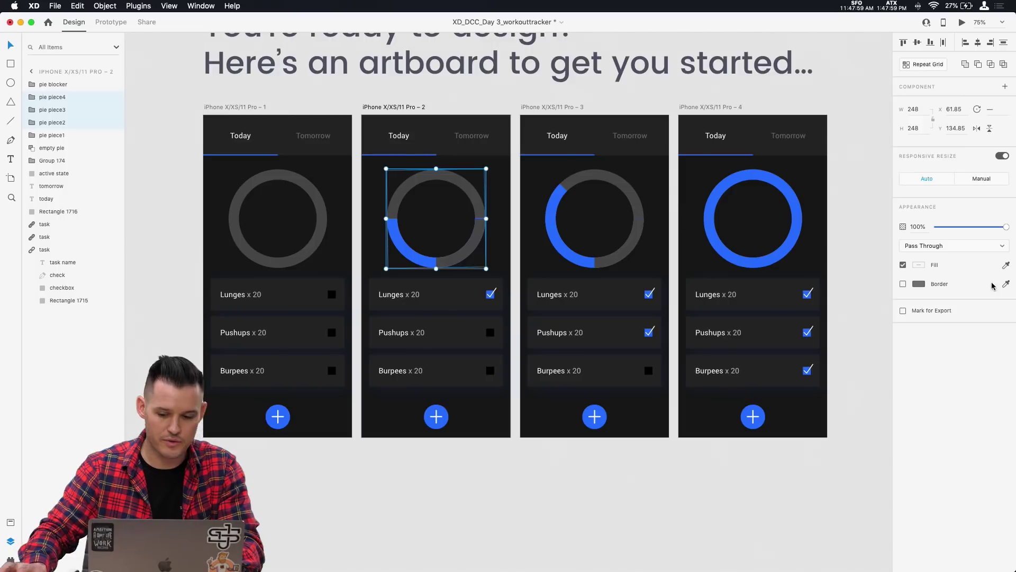
left_click_drag(1006, 230, 923, 238)
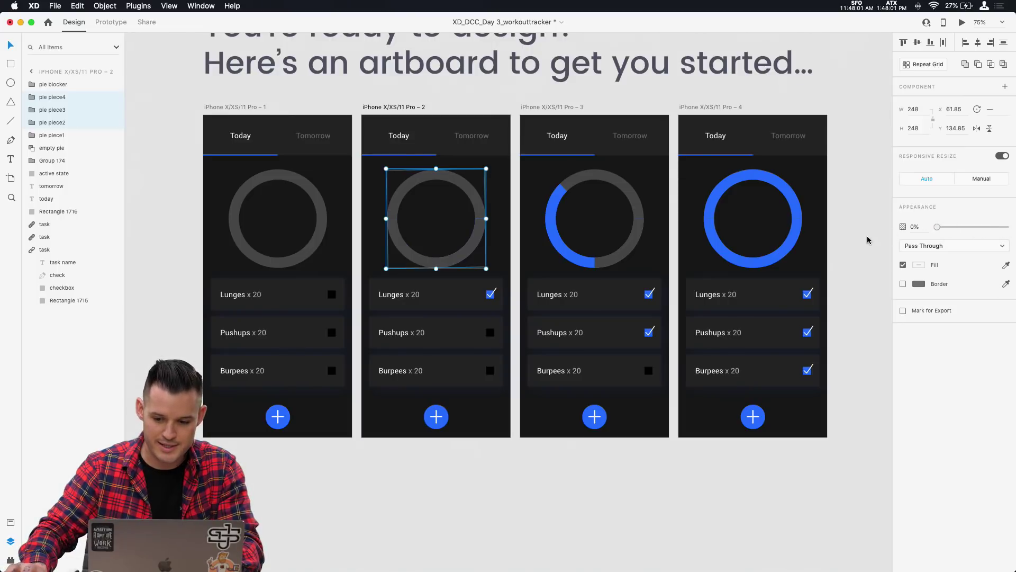
- Rotate pie piece1 on the second artboard to 90° so it fills the lower-left quarter of the ring
left_click(71, 136)
left_click_drag(490, 169, 455, 254)
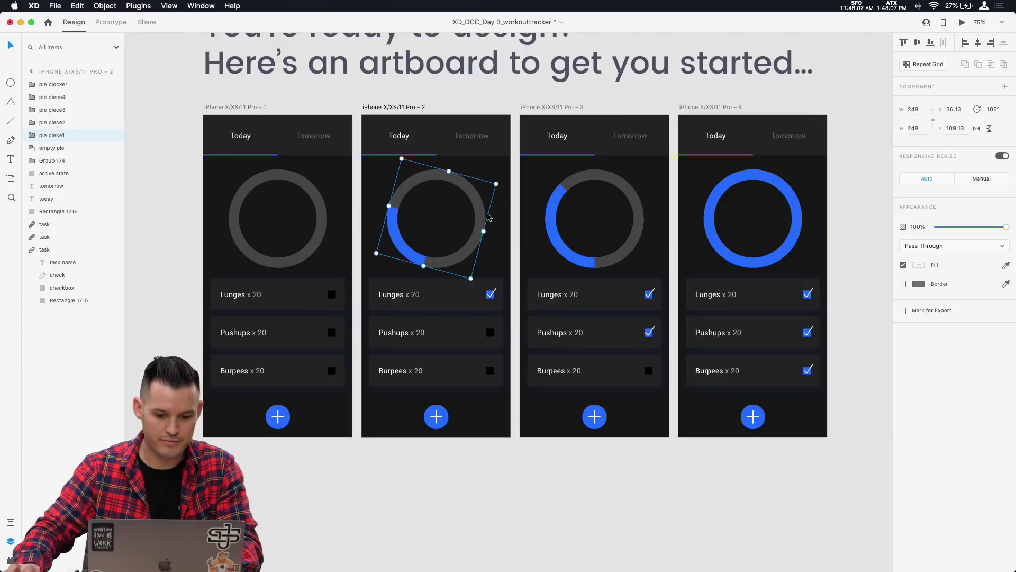
left_click_drag(497, 185, 488, 174)
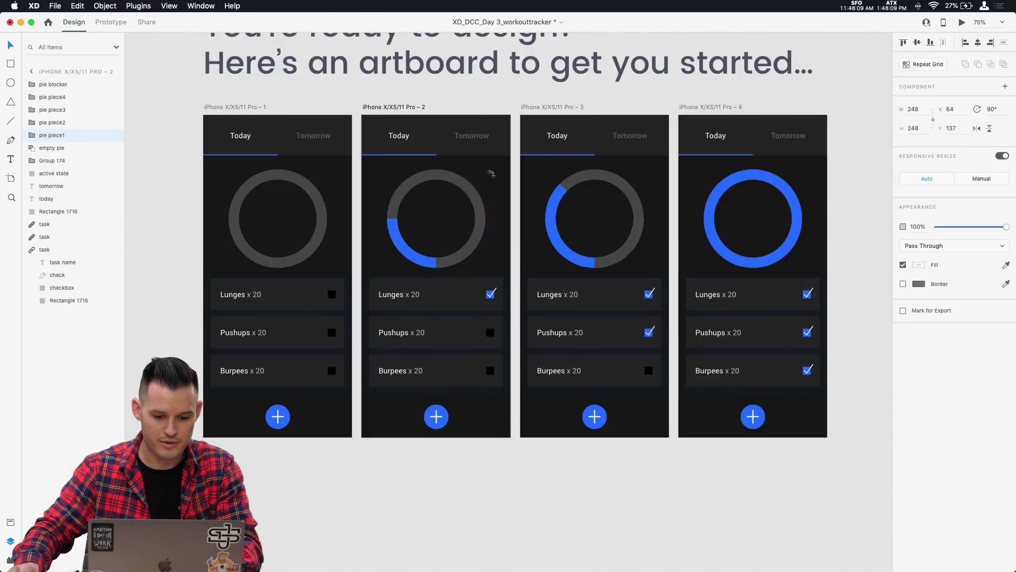
- Inspect the rotation of pie piece4 on the third artboard and of pie piece3 and pie piece2 on the second
left_click(555, 213)
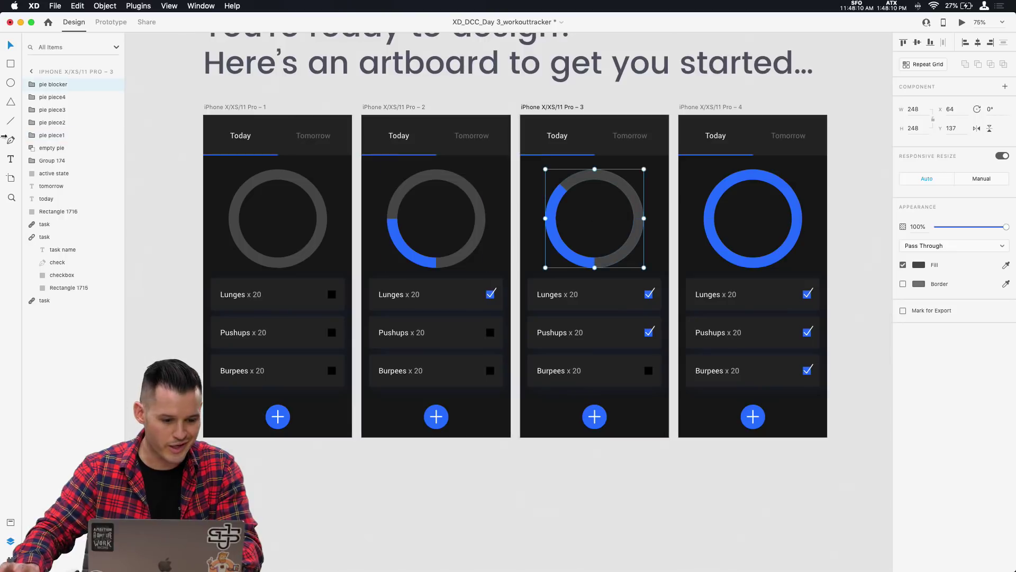
left_click(66, 97)
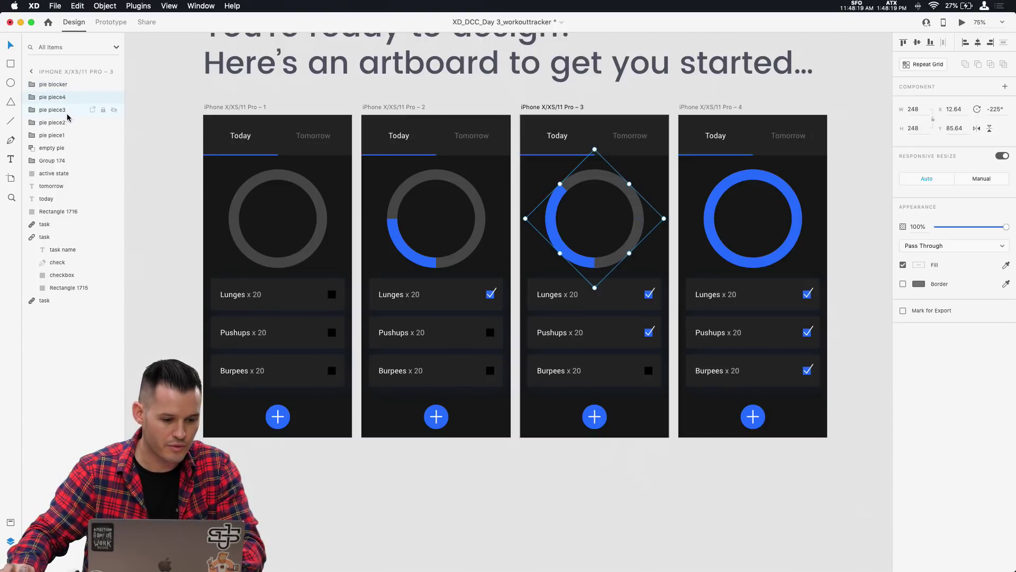
left_click(471, 256)
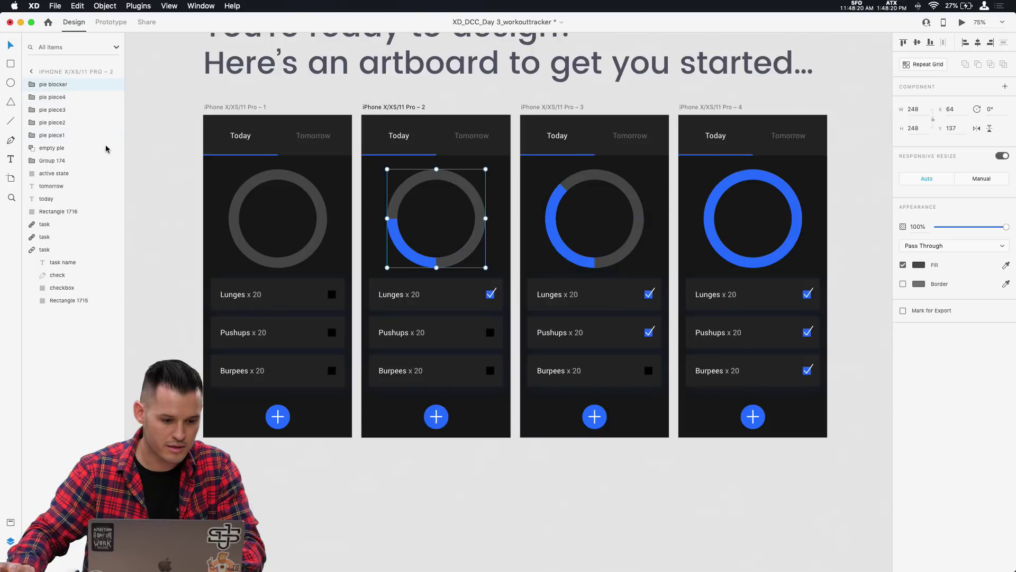
left_click(65, 112)
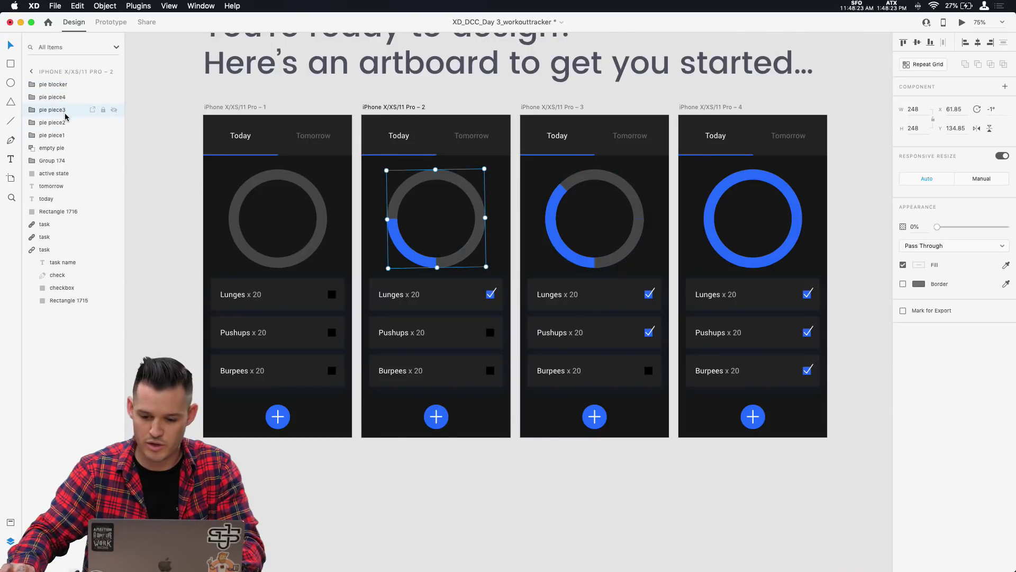
left_click(65, 124)
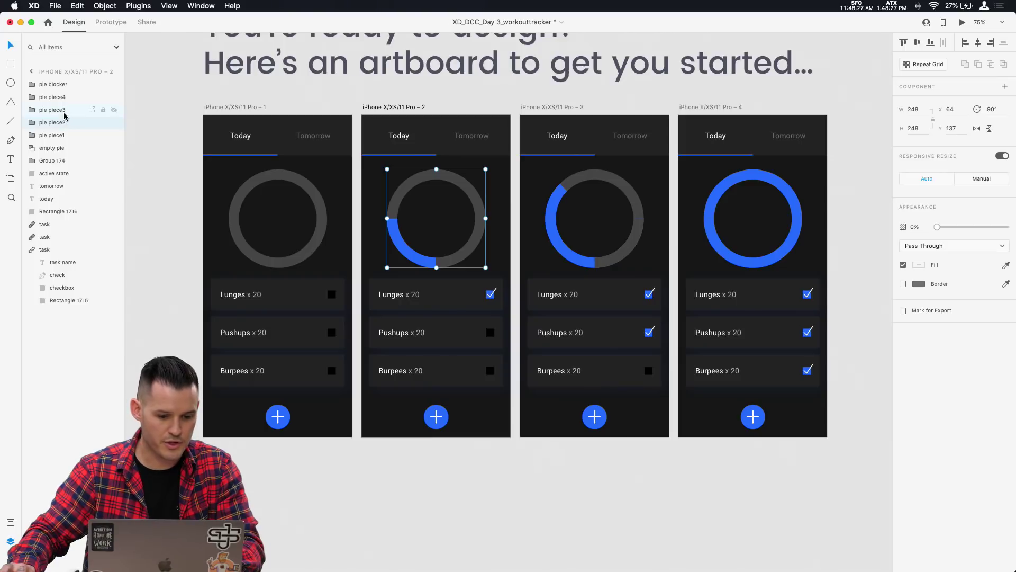
- Set the opacity of pie piece3 and pie piece4 on the third artboard to 0%
left_click(552, 219)
left_click(69, 97)
left_click(69, 110, "shift")
left_click_drag(1008, 230, 884, 238)
- On the third artboard, rotate pie piece2 to 180° and pie piece1 to 90° to fill half of the ring
left_click(64, 123)
left_click_drag(644, 167, 626, 250)
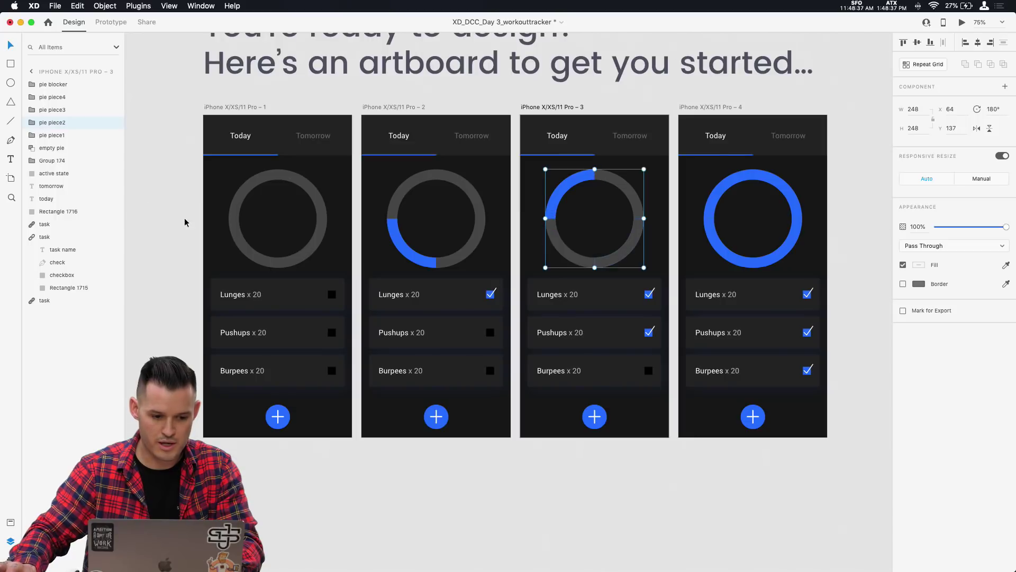
left_click(65, 135)
left_click_drag(646, 167, 625, 251)
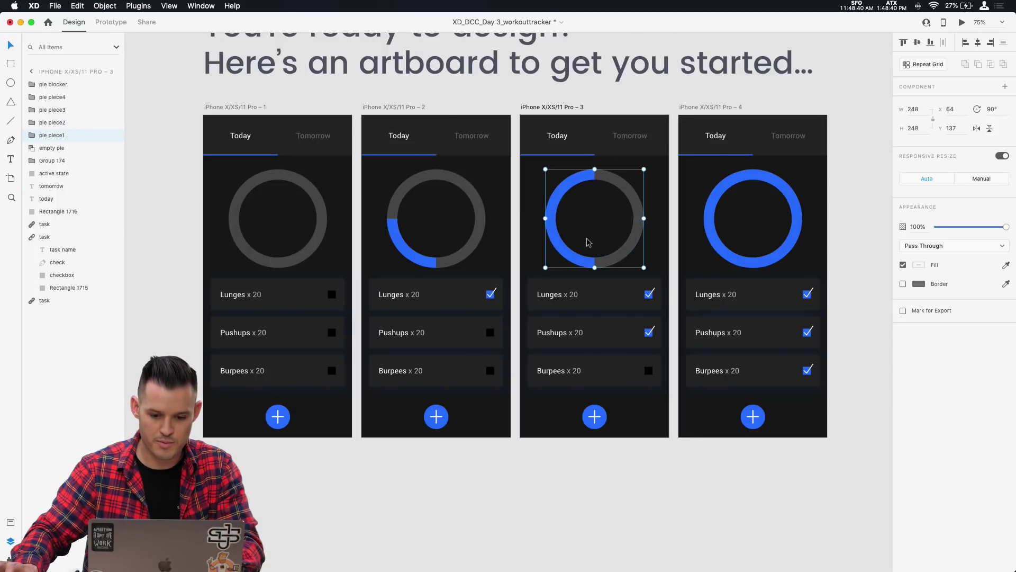
- Check the fourth artboard's pie piece4, and preview the prototype from the first artboard by checking off Lunges, Pushups and Burpees
left_click(768, 184)
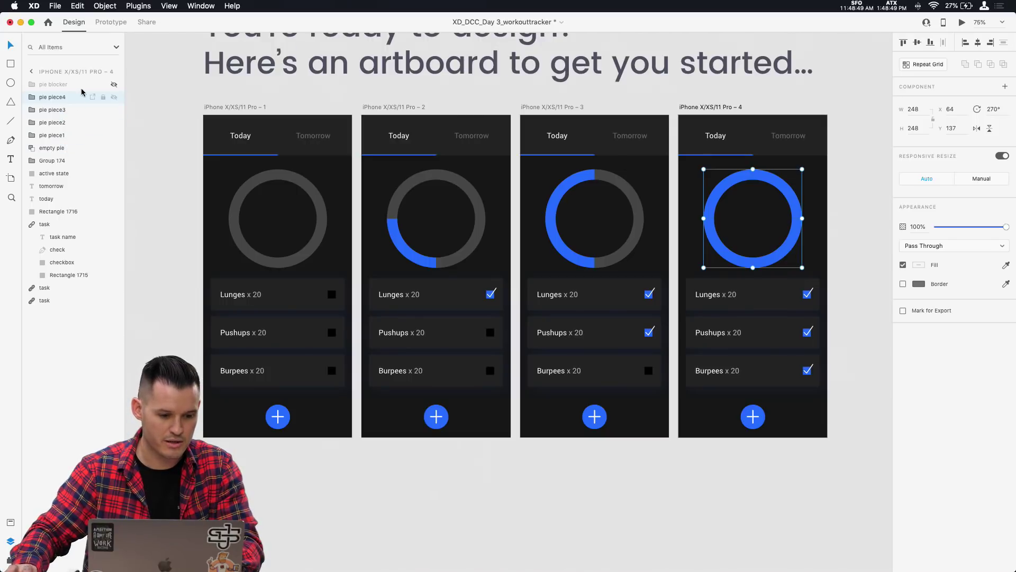
left_click(281, 108)
left_click(962, 22)
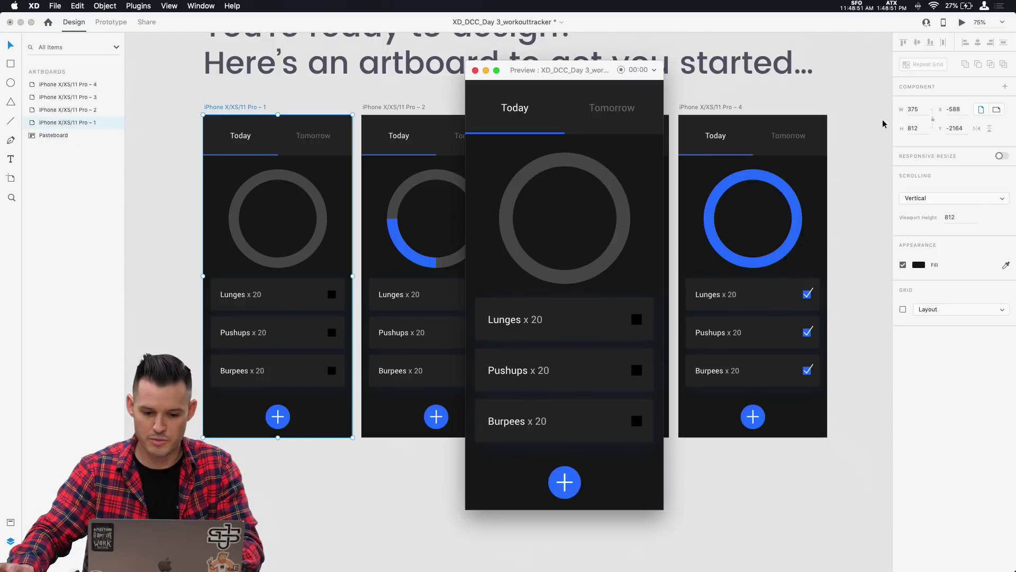
left_click(587, 330)
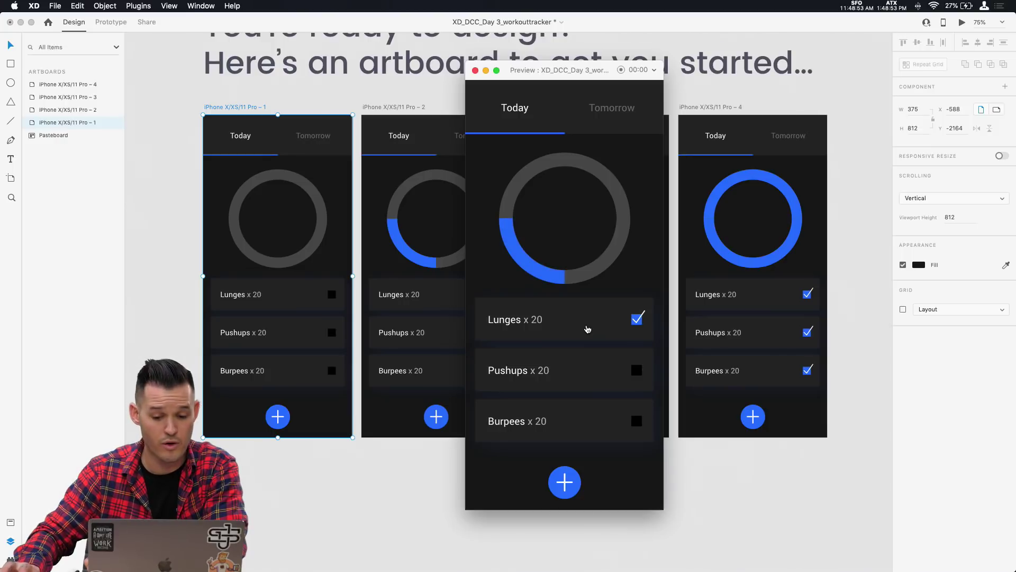
left_click(585, 360)
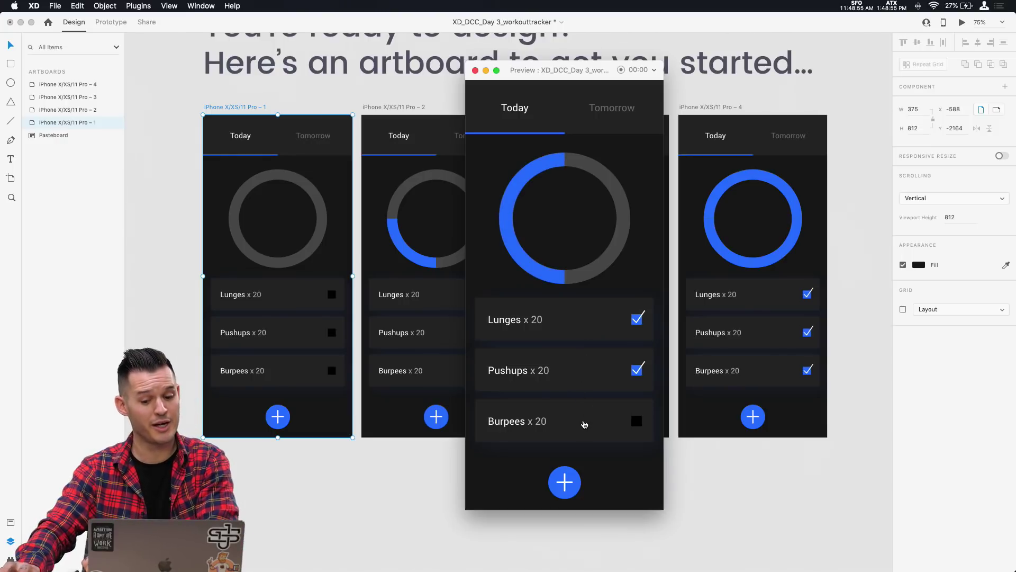
left_click(584, 424)
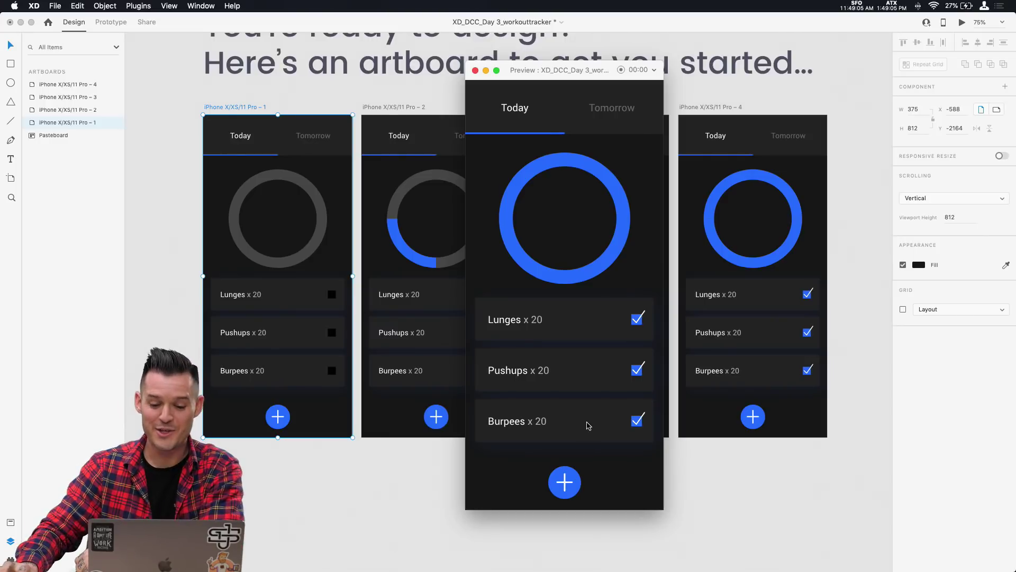
- Uncheck the tasks in the preview, toggle Lunges and Pushups several times to test the ring in both directions, and close the preview
left_click(592, 428)
left_click(586, 380)
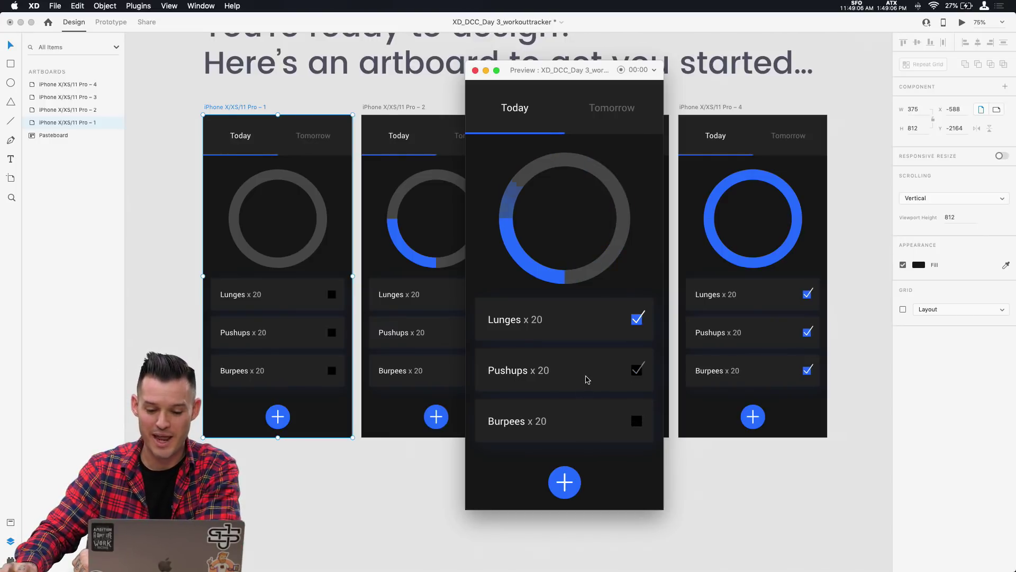
left_click(586, 330)
left_click(586, 331)
left_click(587, 330)
left_click(586, 330)
left_click(589, 370)
left_click(600, 379)
left_click(600, 379)
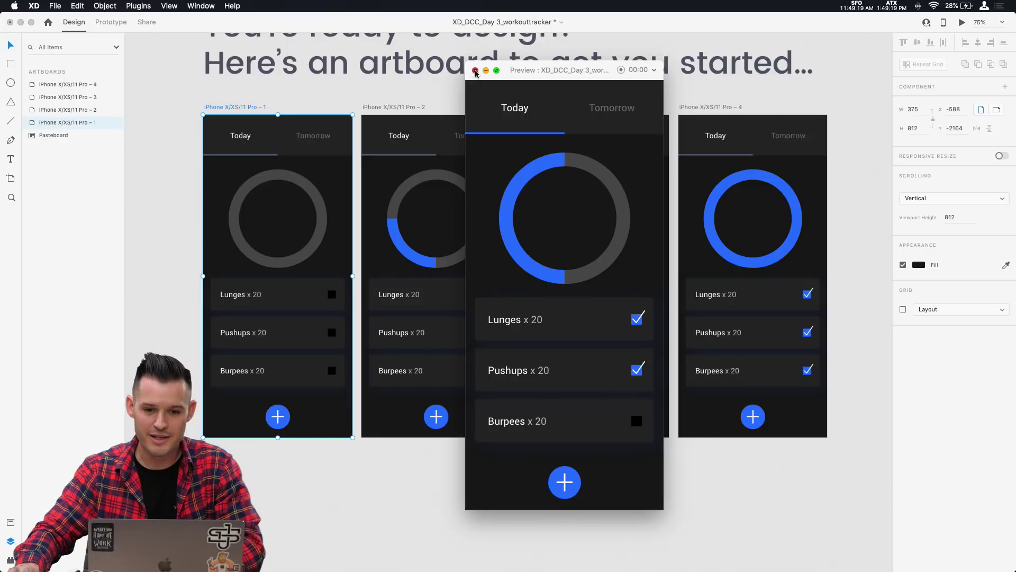
left_click(475, 72)
left_click(181, 195)
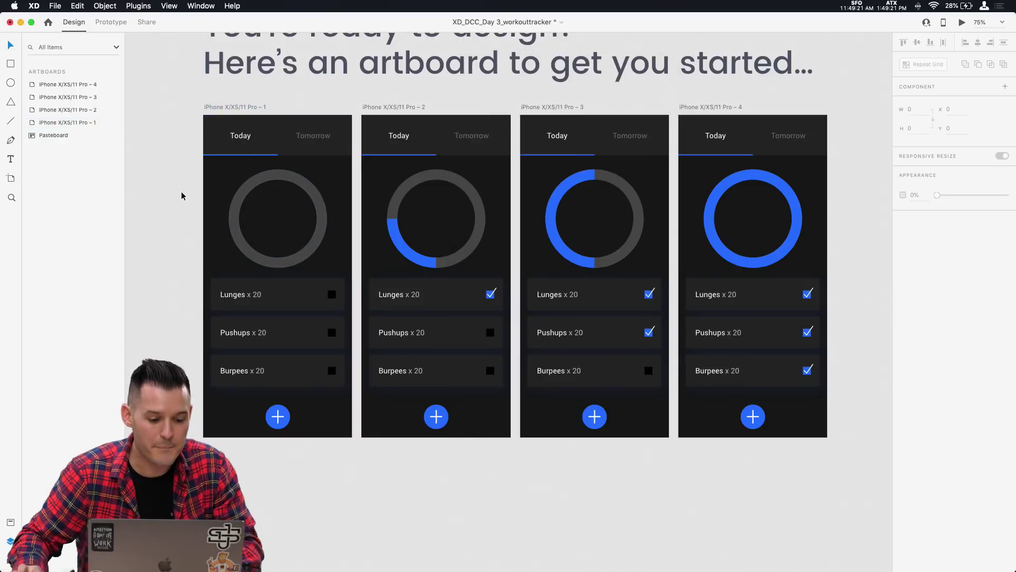
- Add a blue text object inside the first artboard's ring listing the digits 0 to 9, one per line
scroll(182, 196, "up", 3)
scroll(182, 196, "left", 3)
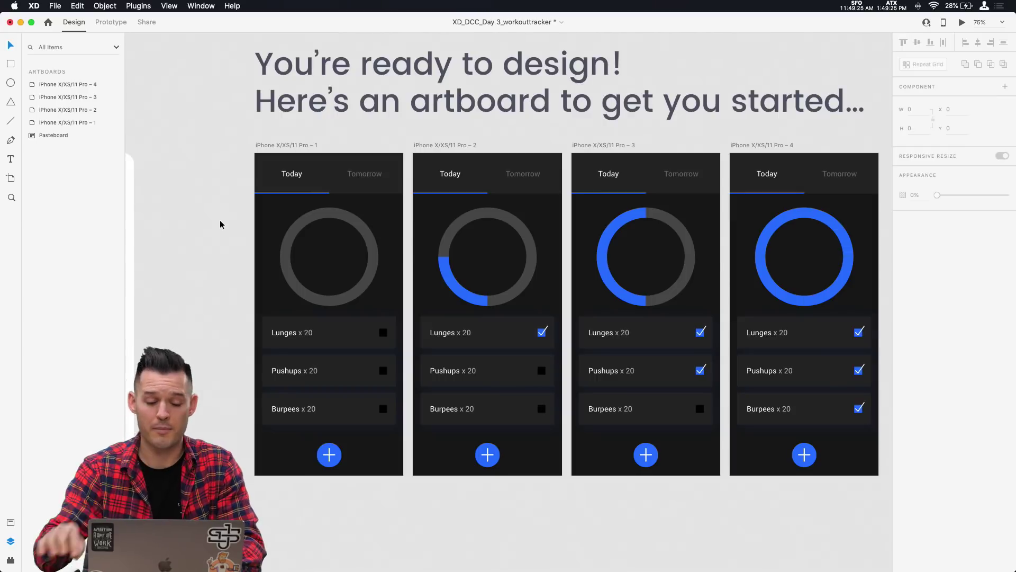
scroll(220, 221, "left", 5)
scroll(221, 221, "down", 1)
left_click_drag(303, 165, 595, 463)
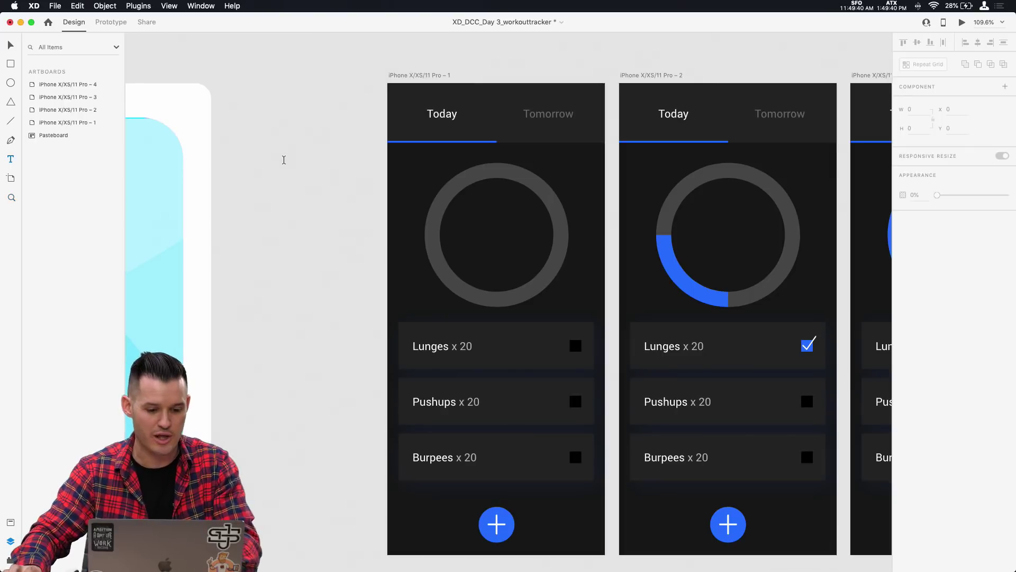
left_click(496, 208)
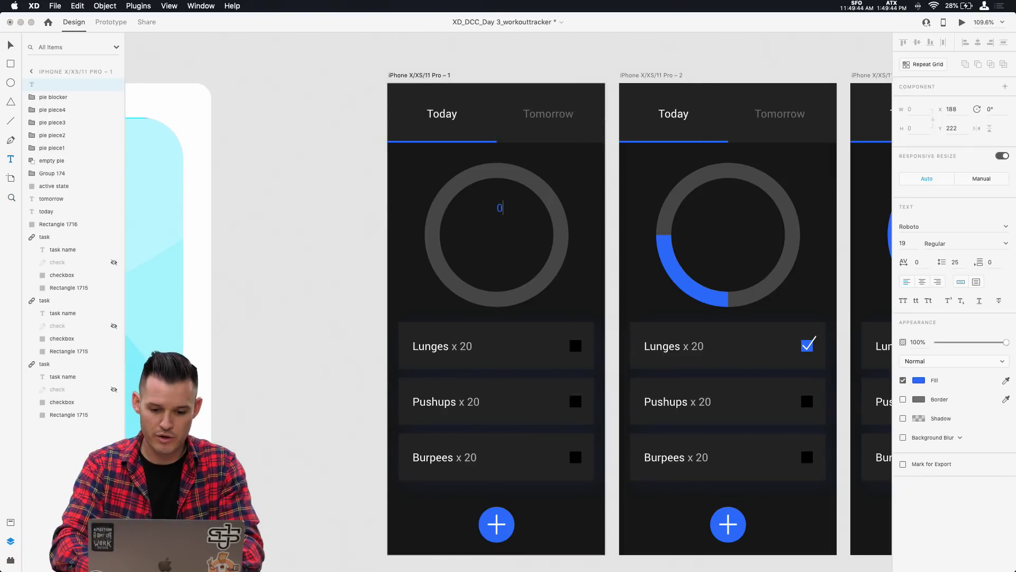
type("0 1 ")
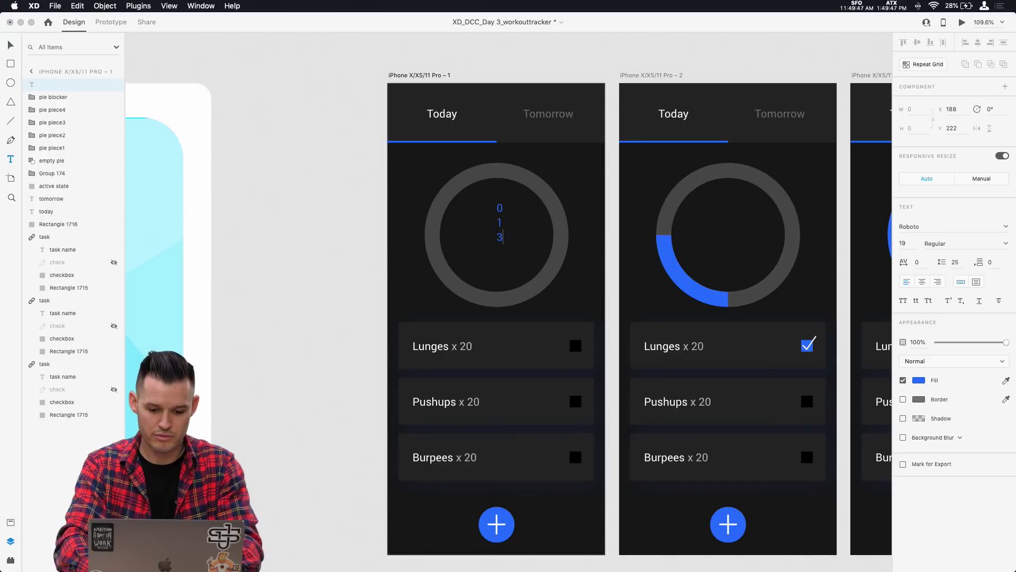
type("3")
key("BackSpace")
type("2 3 4 5 6 7 8 9")
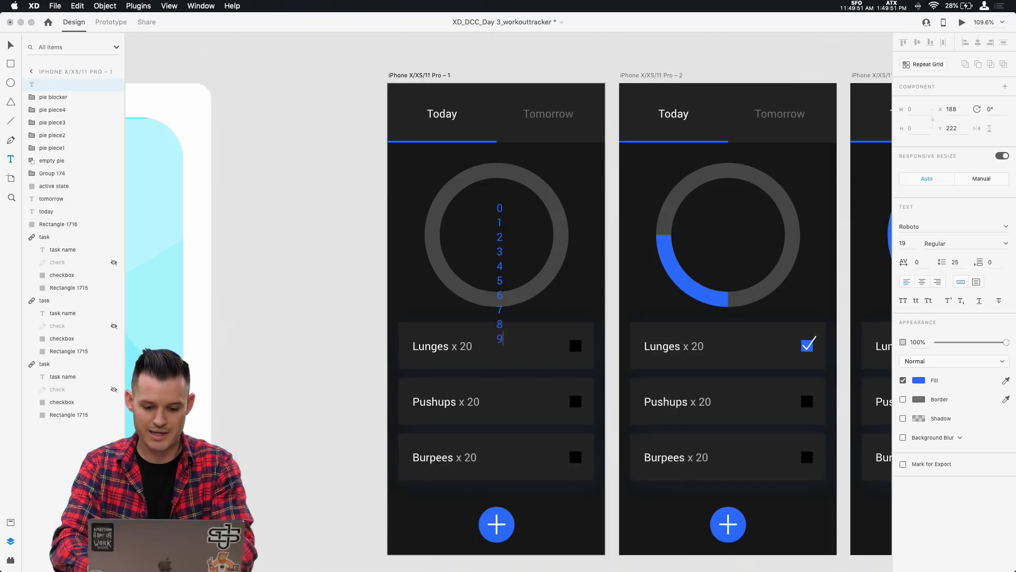
- Make the digit column white at font size 69 and position it so the 0 sits in the ring's centre
key("cmd+a")
left_click(919, 380)
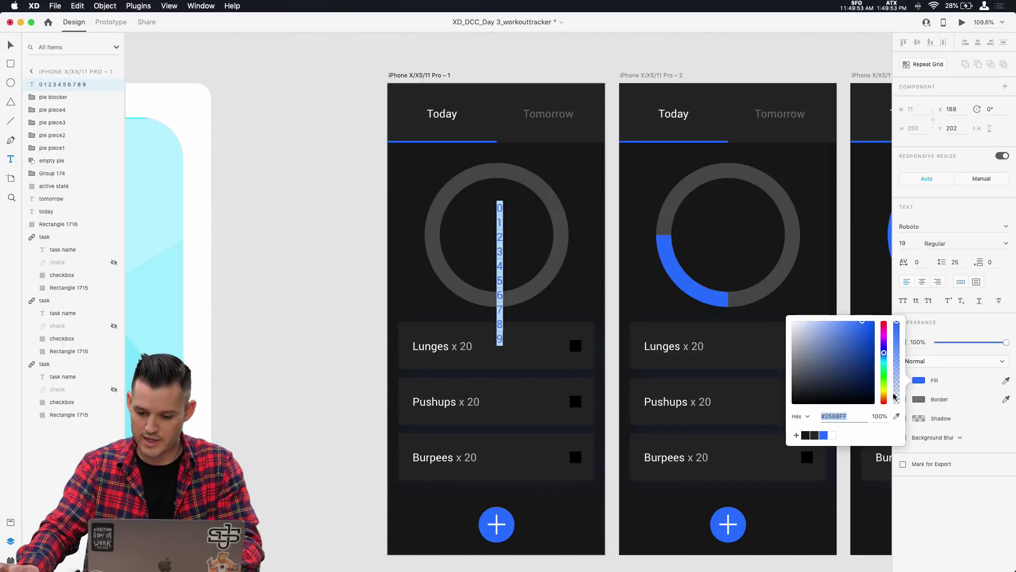
left_click(12, 46)
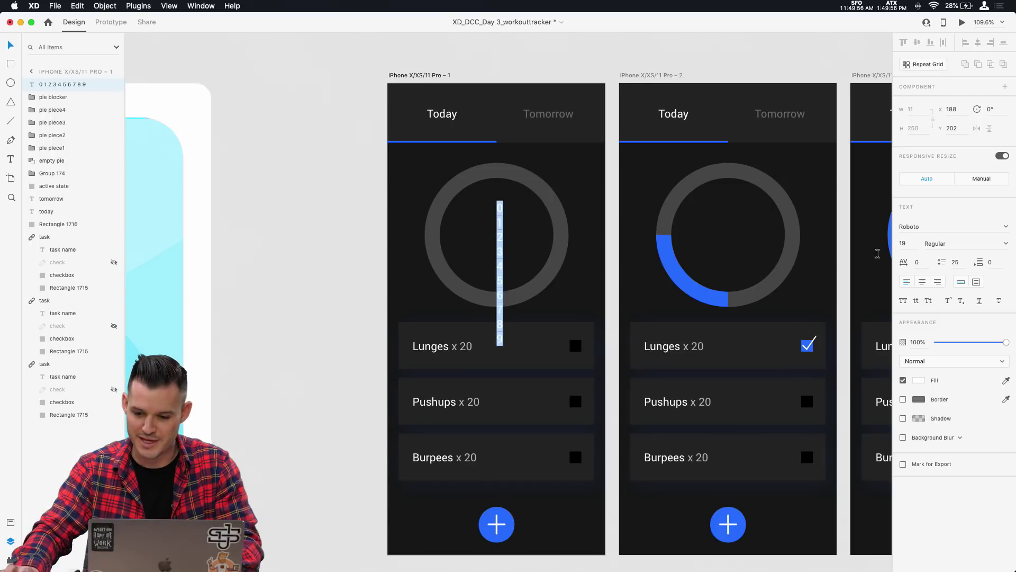
left_click(911, 248)
type("69")
key("Return")
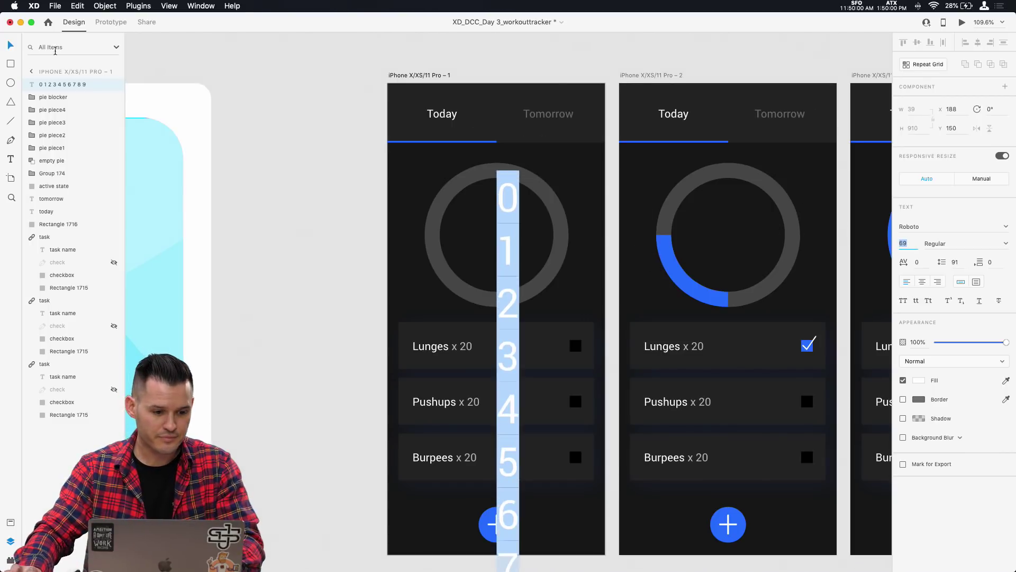
key("Escape")
key("Escape")
left_click_drag(510, 205, 500, 234)
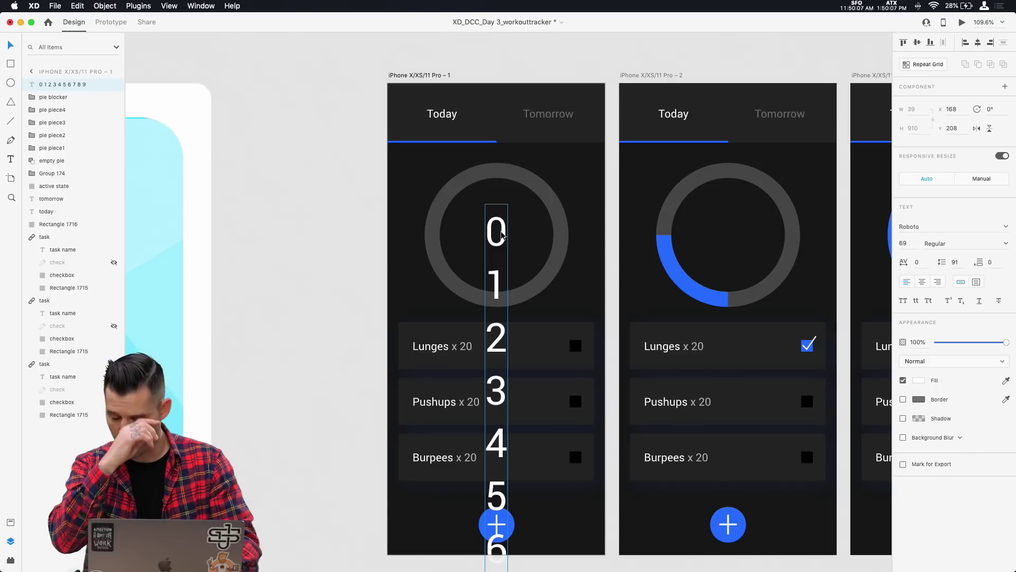
- Draw a circle about 202 px across over the digits, centred inside the first artboard's ring
key("r")
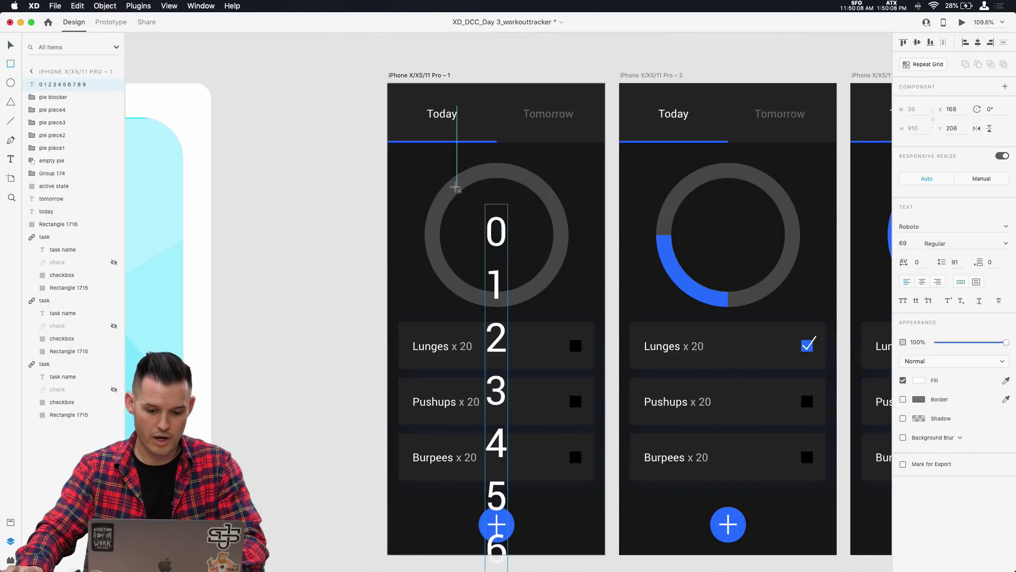
key("e")
left_click_drag(448, 178, 578, 297)
key("v")
left_click_drag(528, 246, 517, 240)
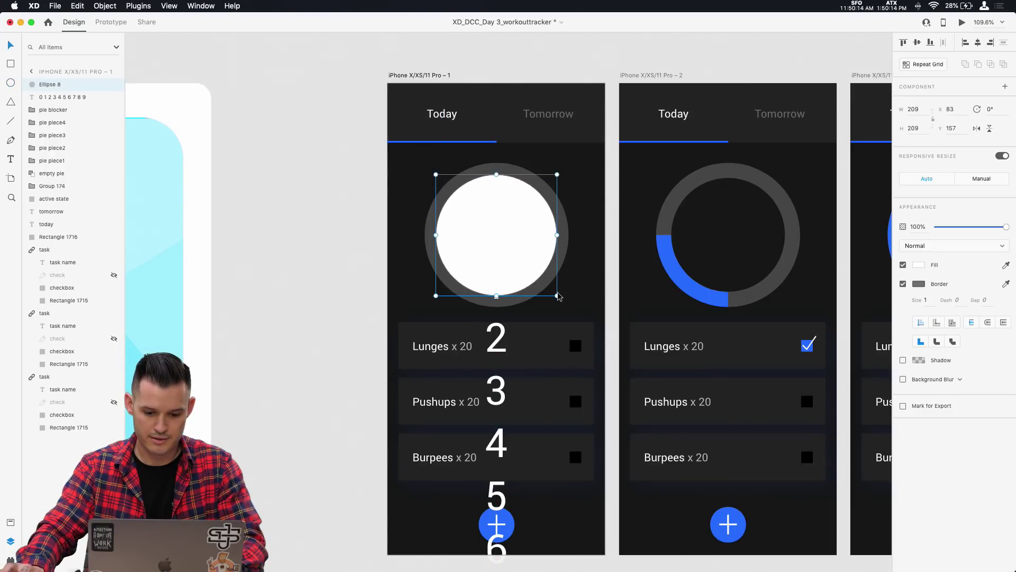
left_click_drag(556, 297, 555, 293)
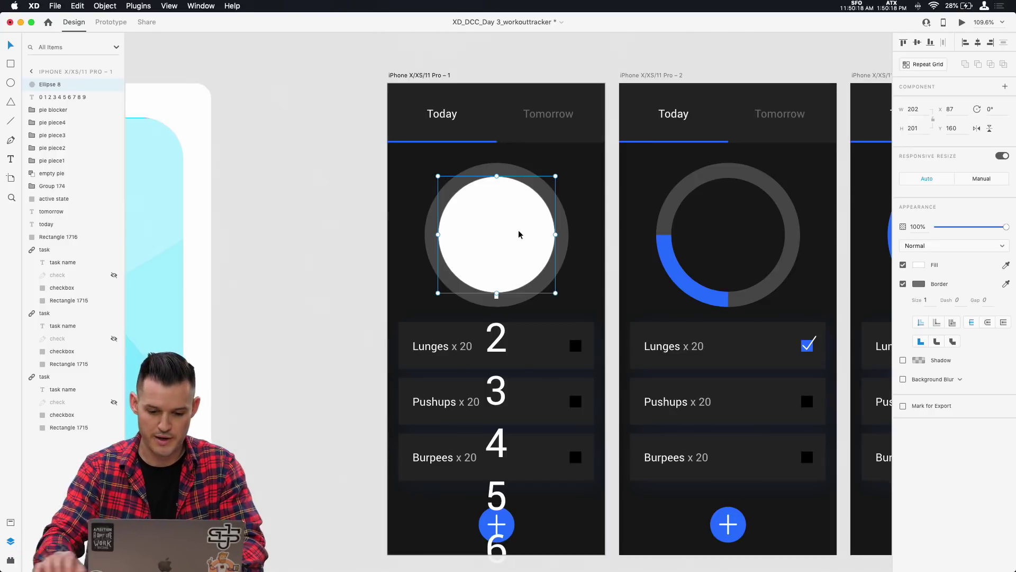
key("t")
left_click_drag(405, 321, 583, 223)
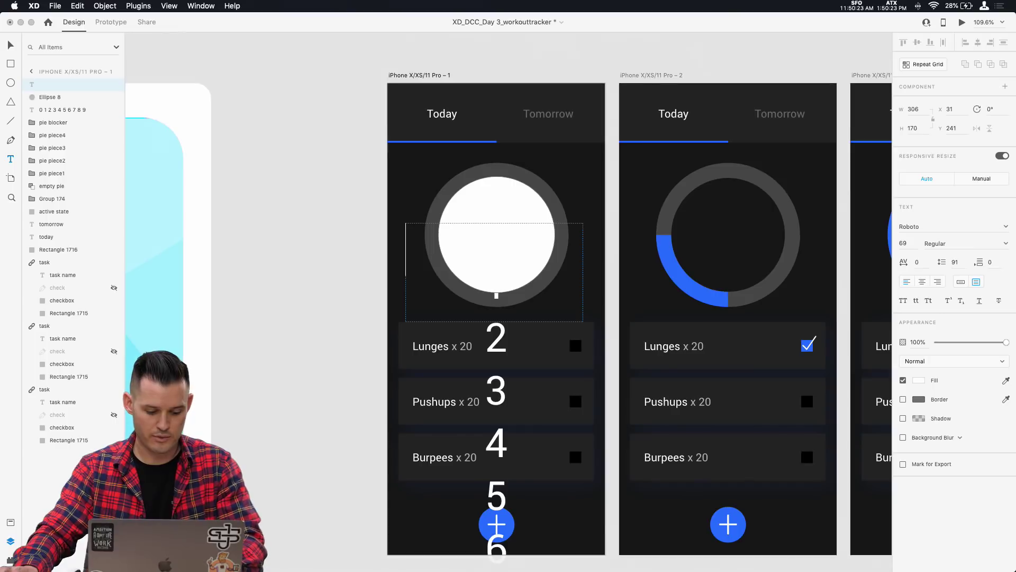
key("Escape")
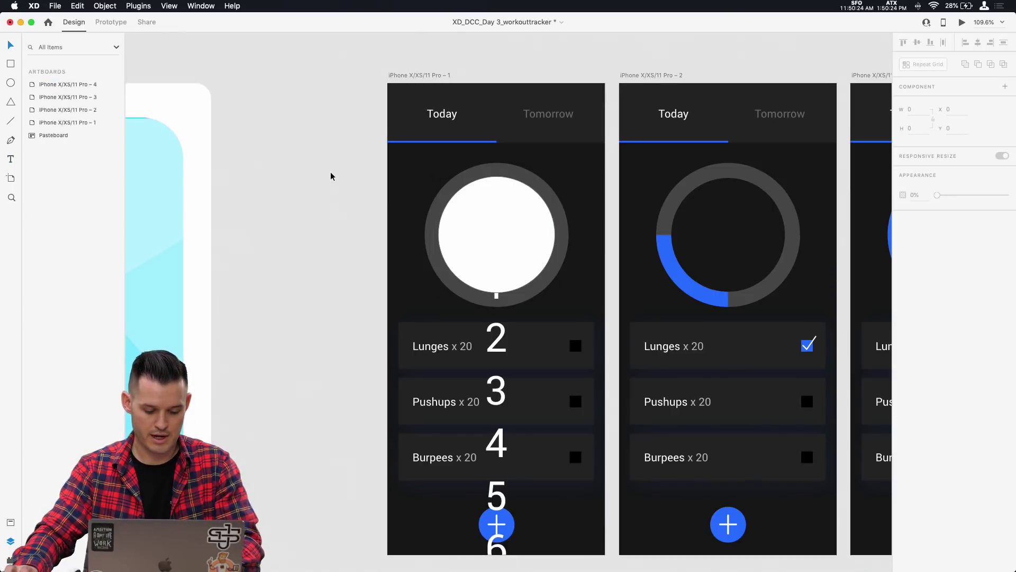
- Draw a rectangle over the circle's lower part and subtract it from the circle to leave a cap-shaped cover above the 0
left_click(494, 235)
key("r")
mouse_move(406, 335)
left_mouse_down()
mouse_move(595, 233)
mouse_move(594, 223)
left_mouse_up()
left_click(530, 204, "shift")
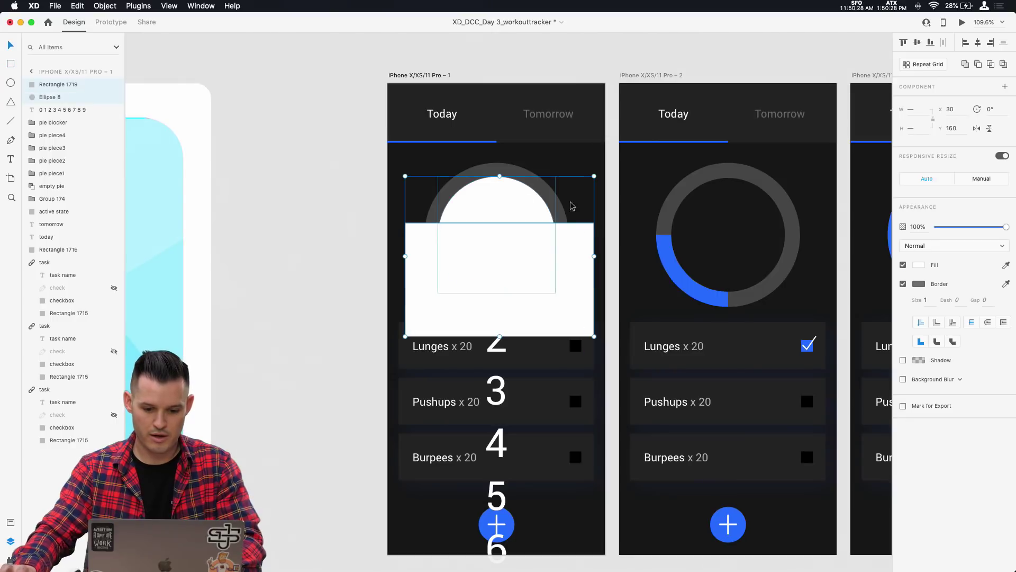
left_click(978, 65)
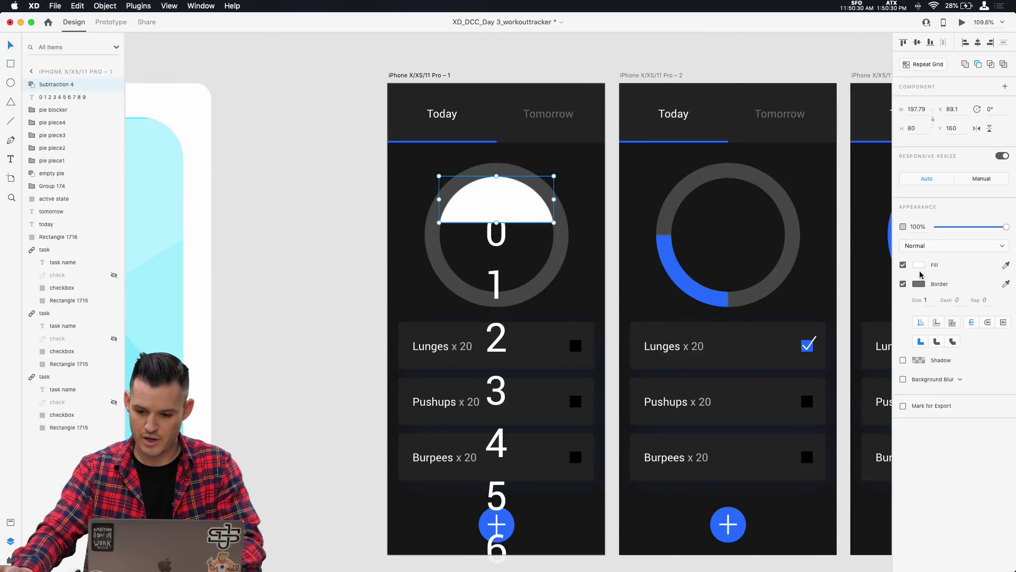
- Fill the cap-shaped cover with the saved dark colour and shrink it to about 188 × 68 px
left_click(918, 264)
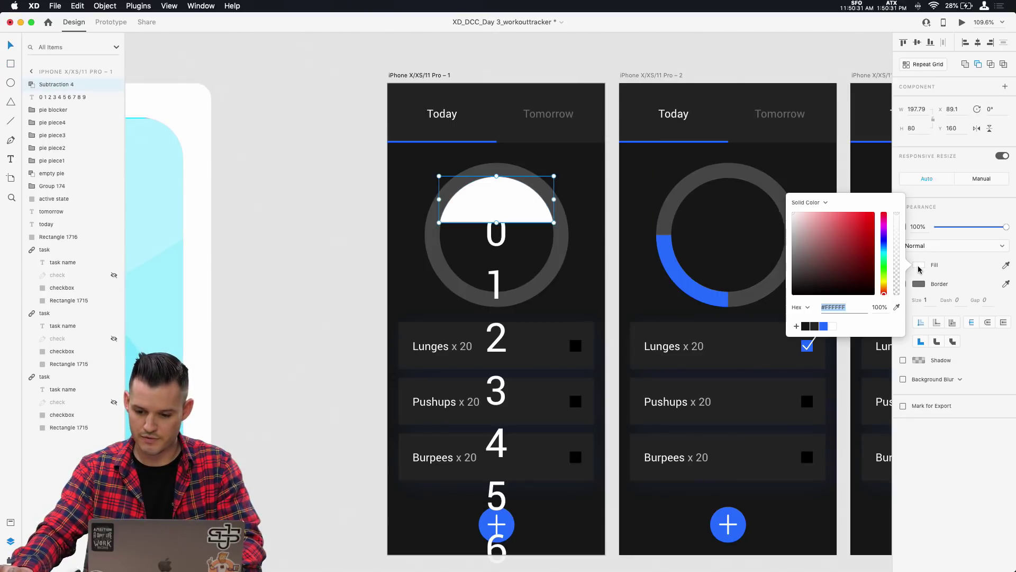
left_click(814, 326)
left_click(363, 216)
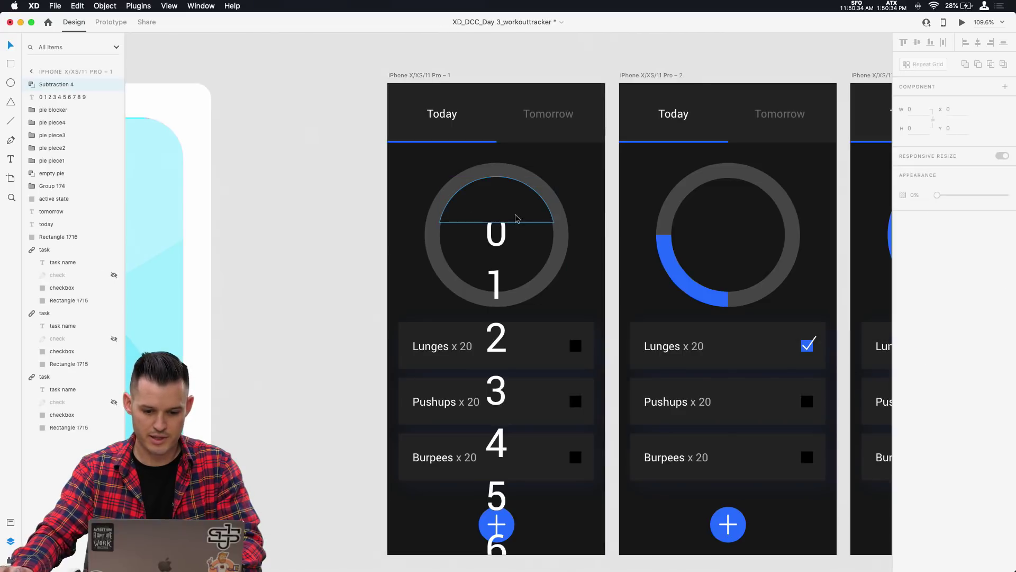
left_click_drag(497, 220, 498, 215)
left_click_drag(439, 197, 443, 197)
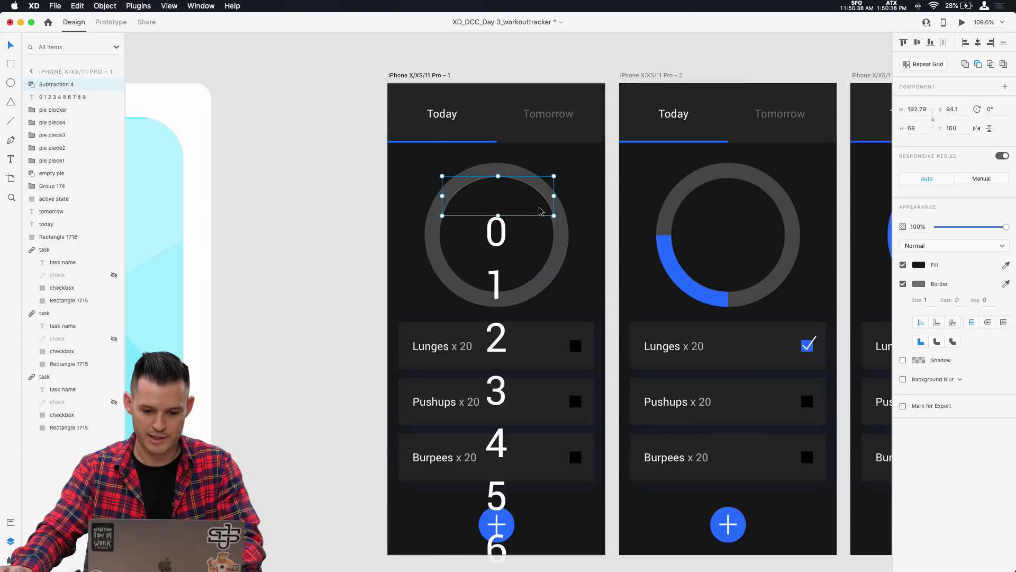
left_click_drag(554, 197, 521, 257)
- Duplicate the cover, rotate the copy 180° and place it below the 0, and remove the border from both covers
key("super+d")
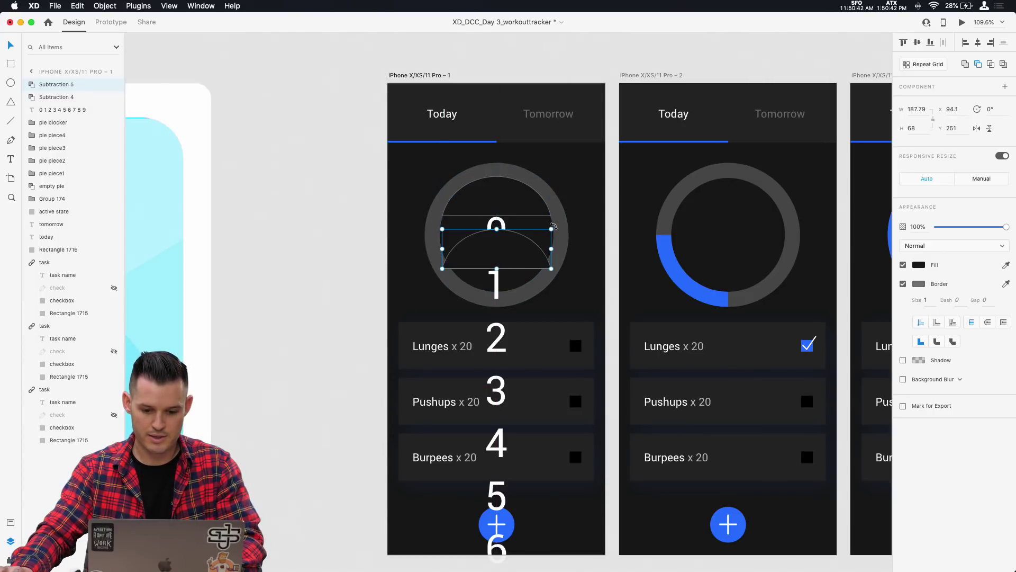
left_click_drag(555, 229, 437, 268)
left_click_drag(495, 254, 492, 268)
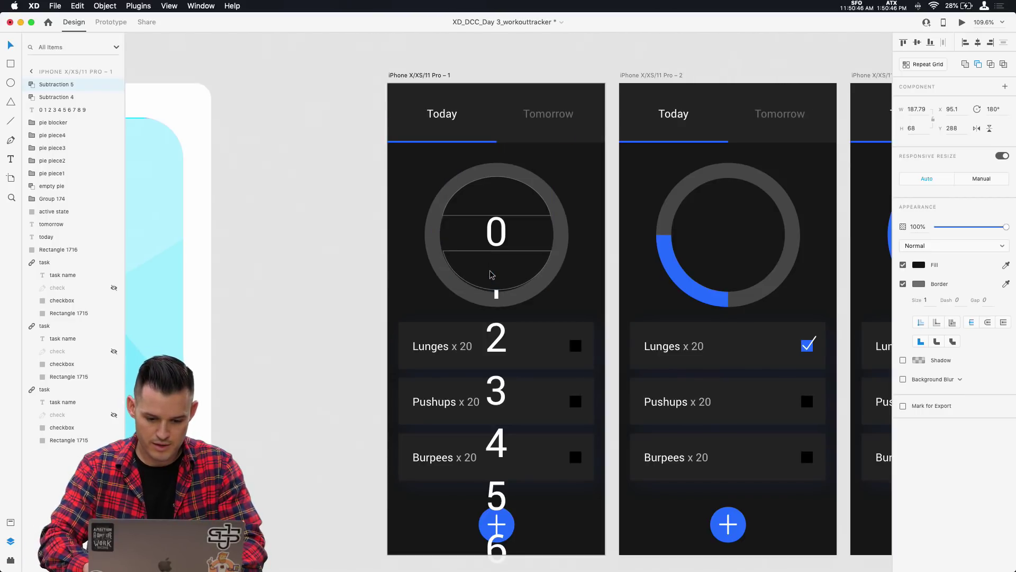
left_click(497, 204, "shift")
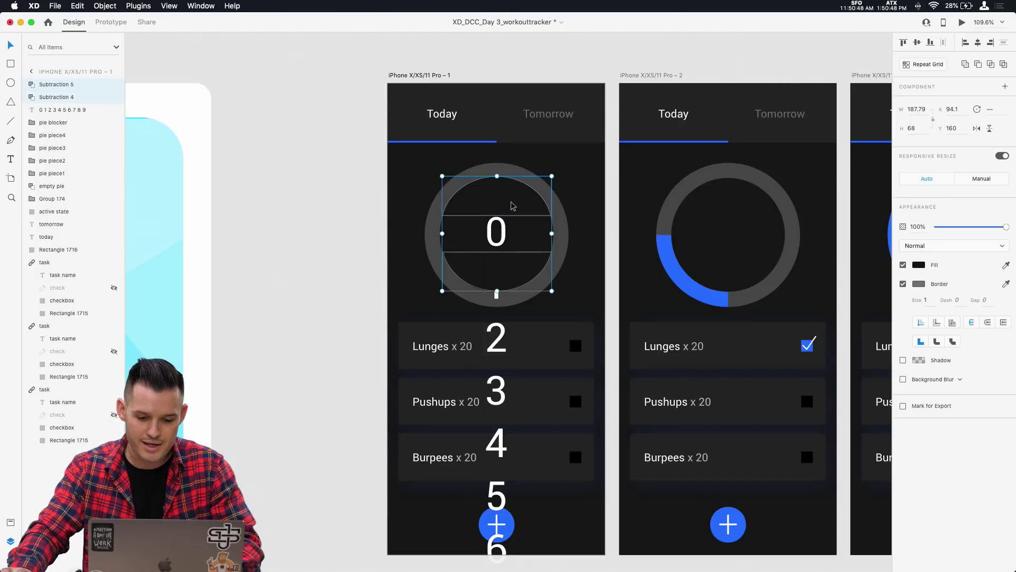
left_click(903, 283)
- Move the digit column slightly down to re-centre the 0, and group it with the two covers
left_click_drag(496, 233, 502, 241)
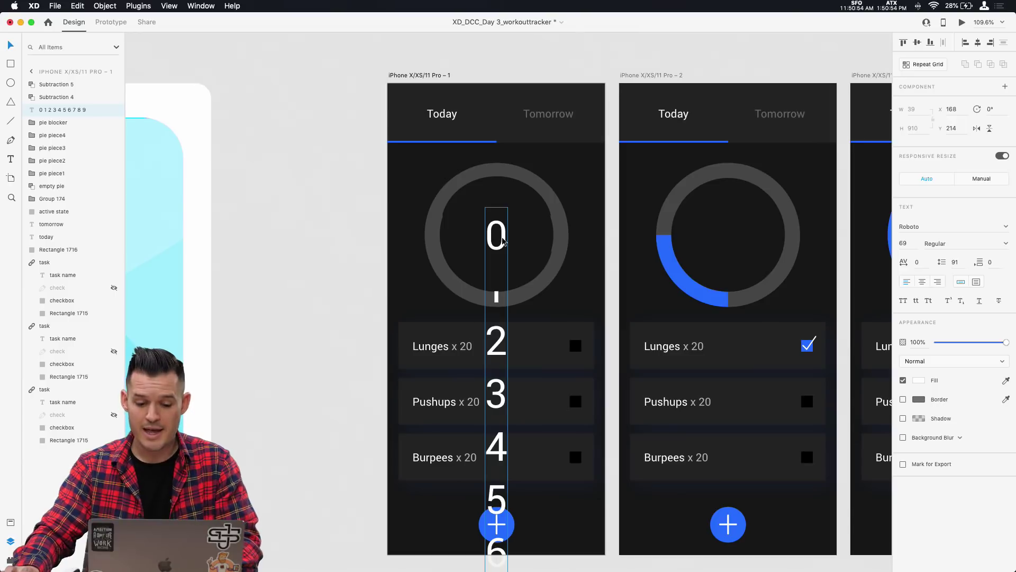
left_click(514, 206, "shift")
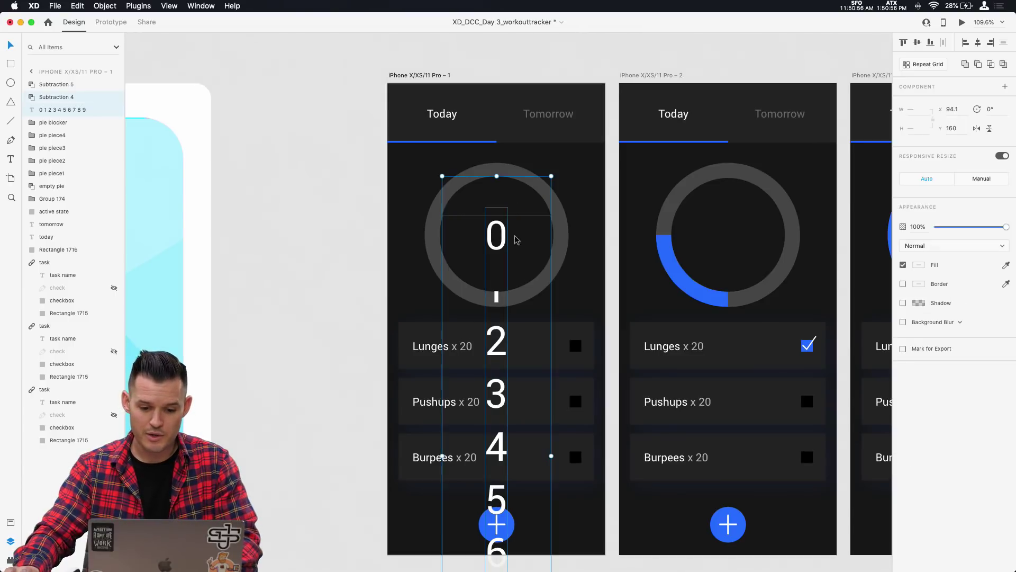
left_click(517, 272, "shift")
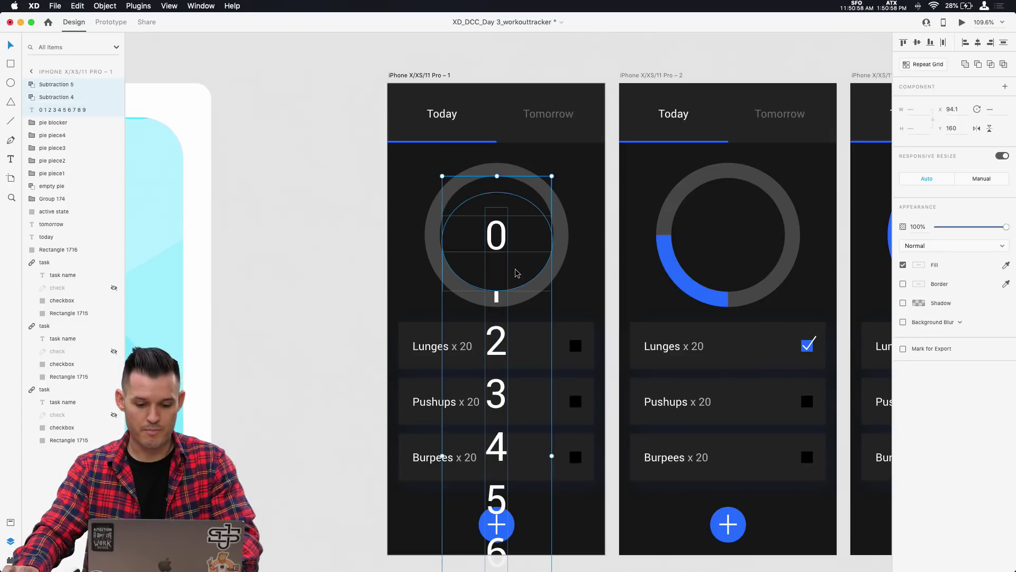
key("super+g")
- Copy the group to the second artboard's ring and move its digits up so the 3 sits in the centre
left_click_drag(499, 269, 732, 270)
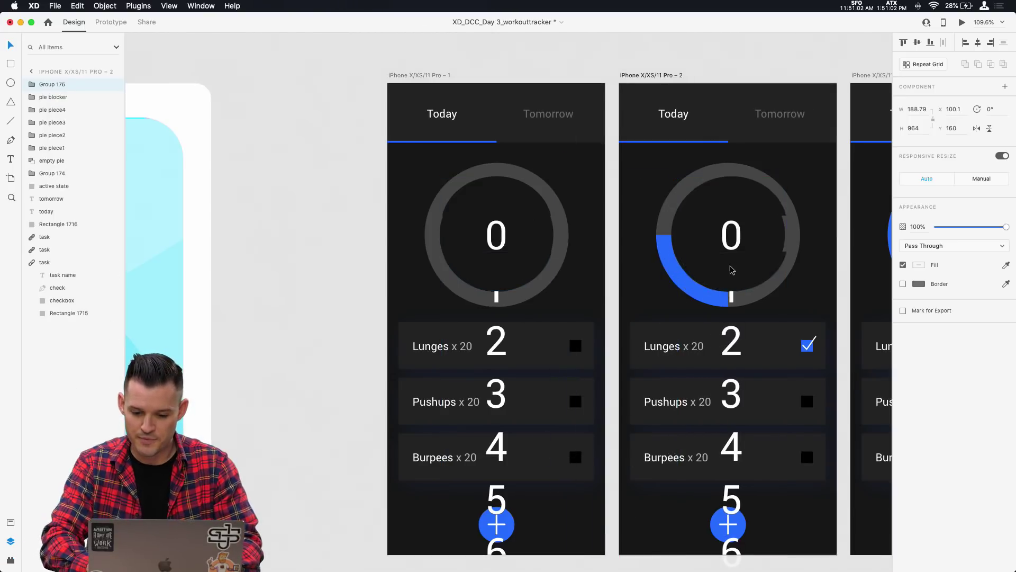
double_click(732, 270)
left_click_drag(732, 246, 732, 78)
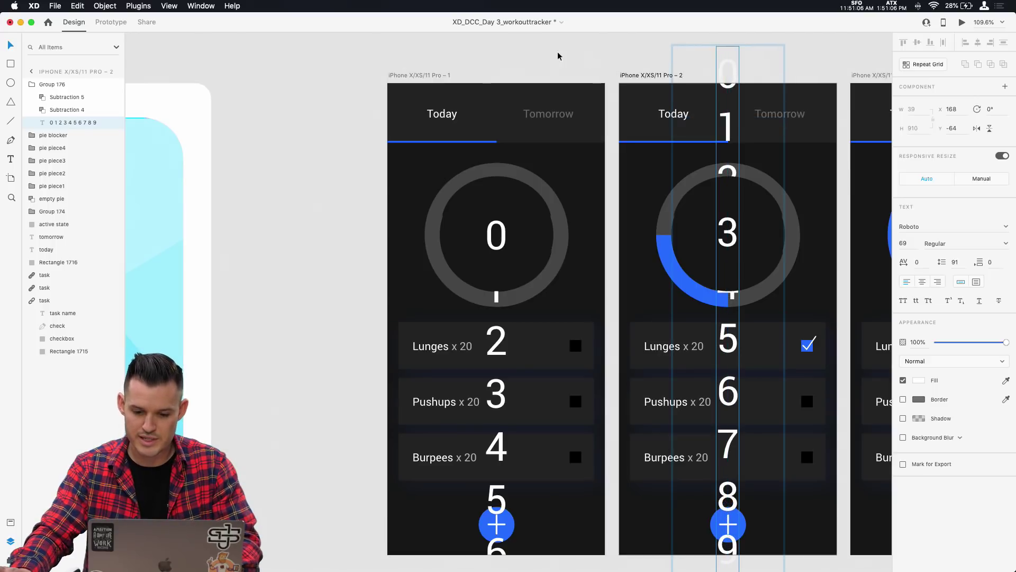
- Preview the prototype from the first artboard, check off Lunges to test the digit change, and close the preview
left_click(412, 76)
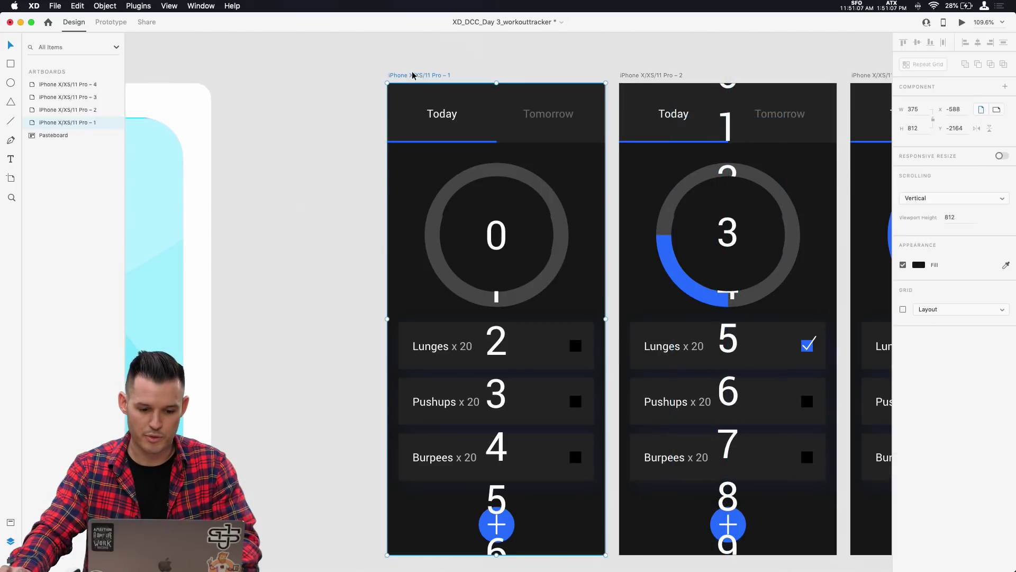
left_click(963, 23)
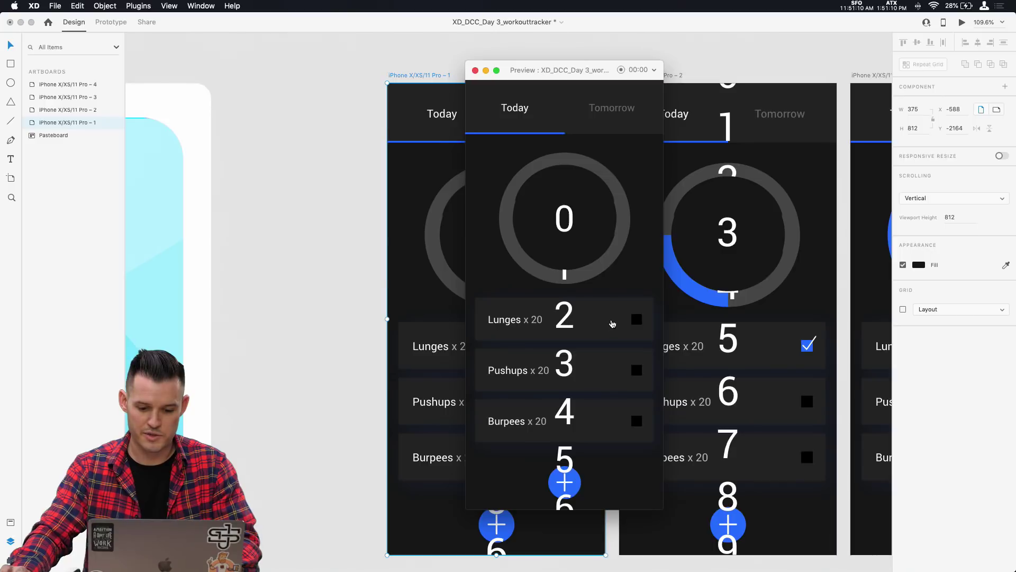
left_click(614, 323)
left_click(475, 70)
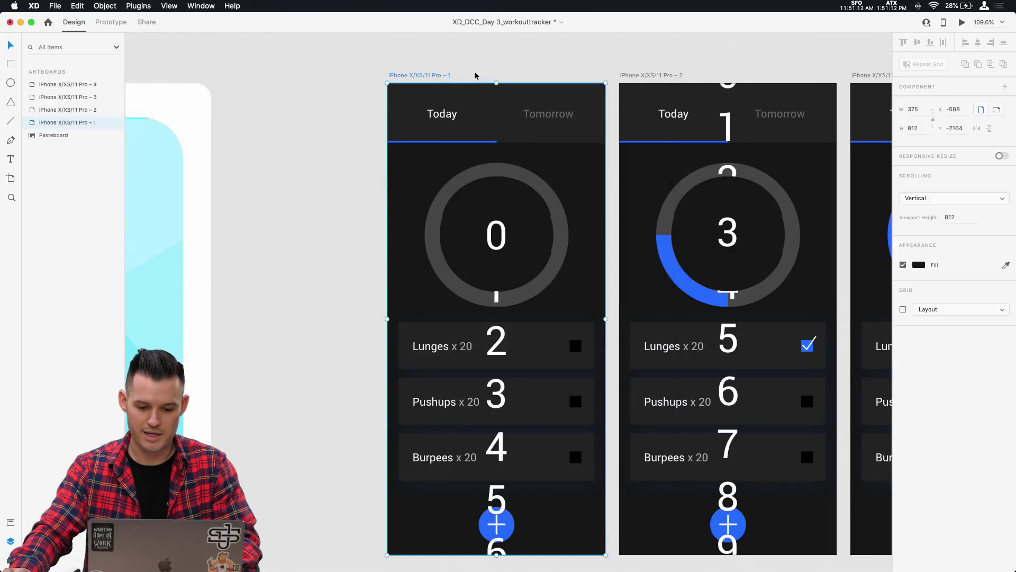
- Delete the digit groups from the rings on the second and first artboards
left_click(496, 230)
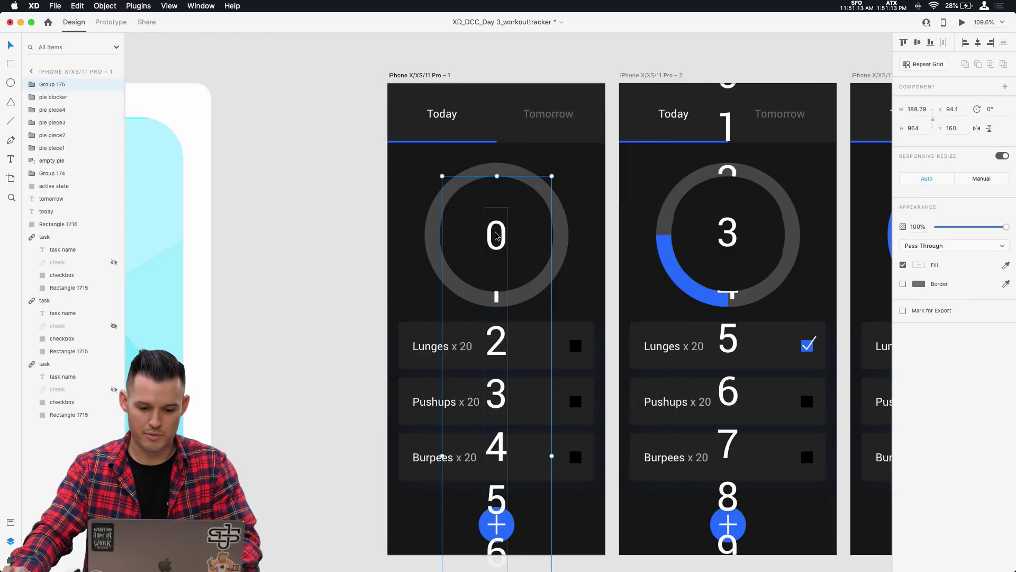
left_click(728, 238)
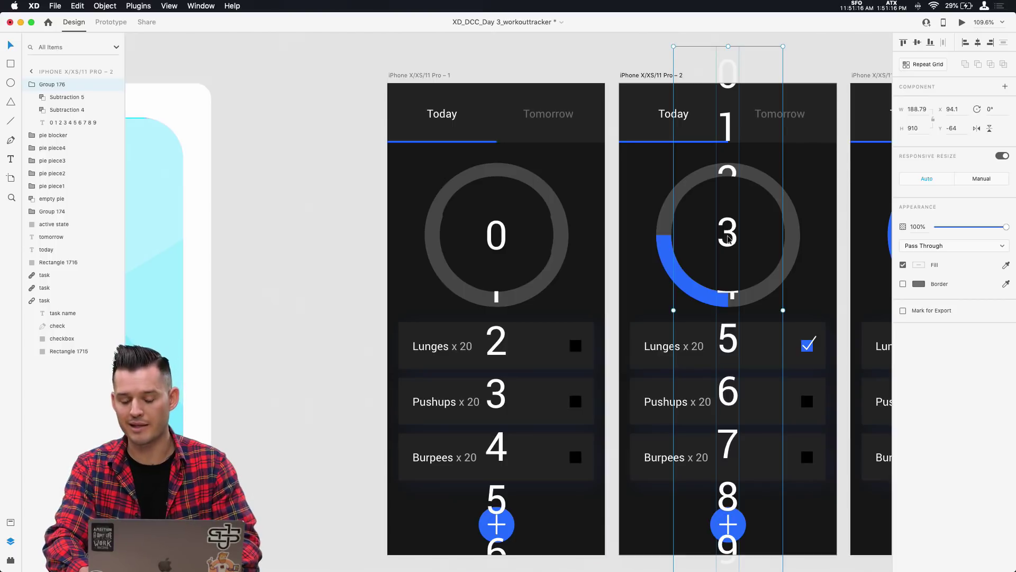
key("Delete")
left_click(496, 234)
key("Delete")
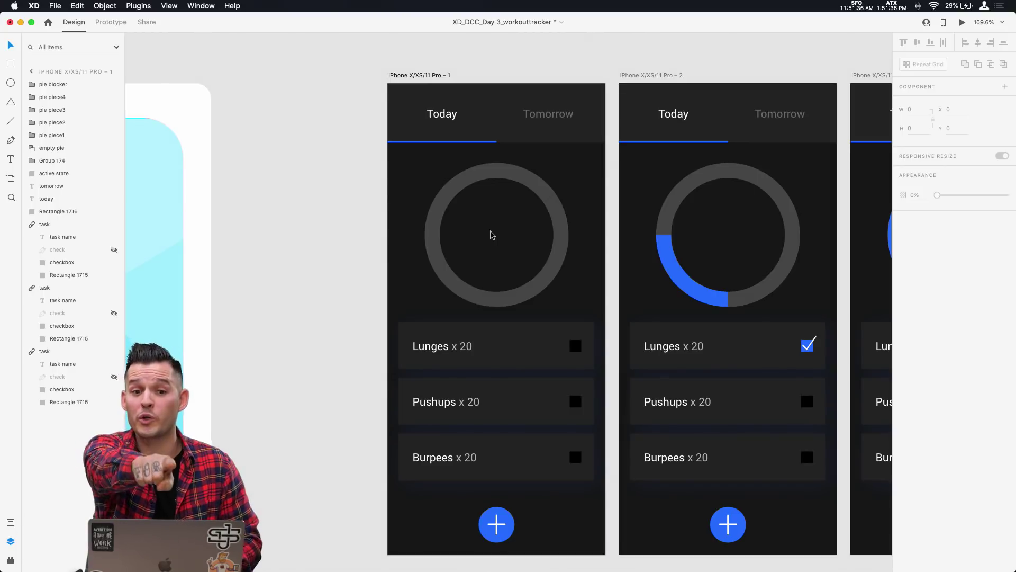
- Switch to Chrome and view the letsxd.com page beside the Behance challenge page
key("super+Tab")
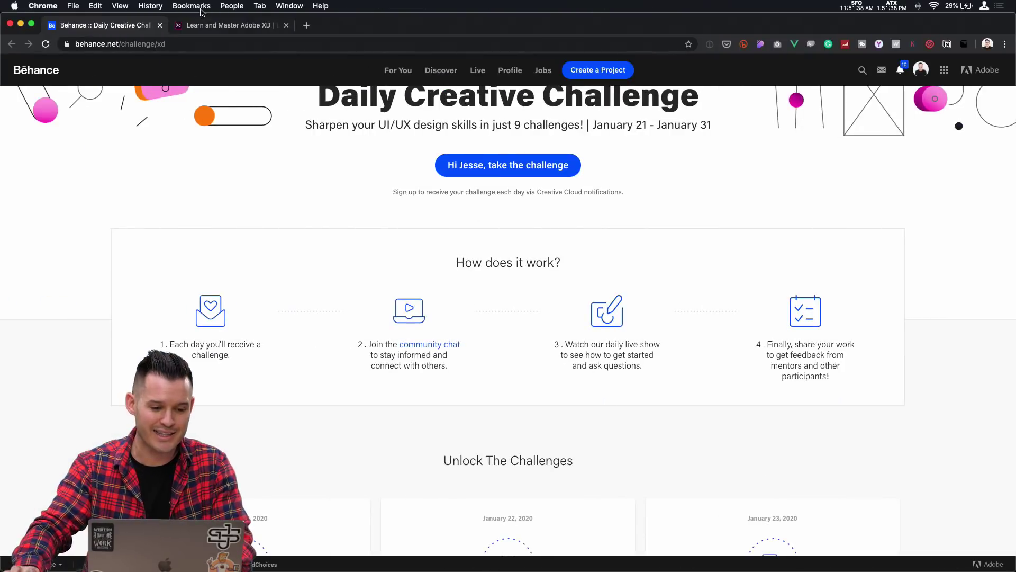
left_click(210, 30)
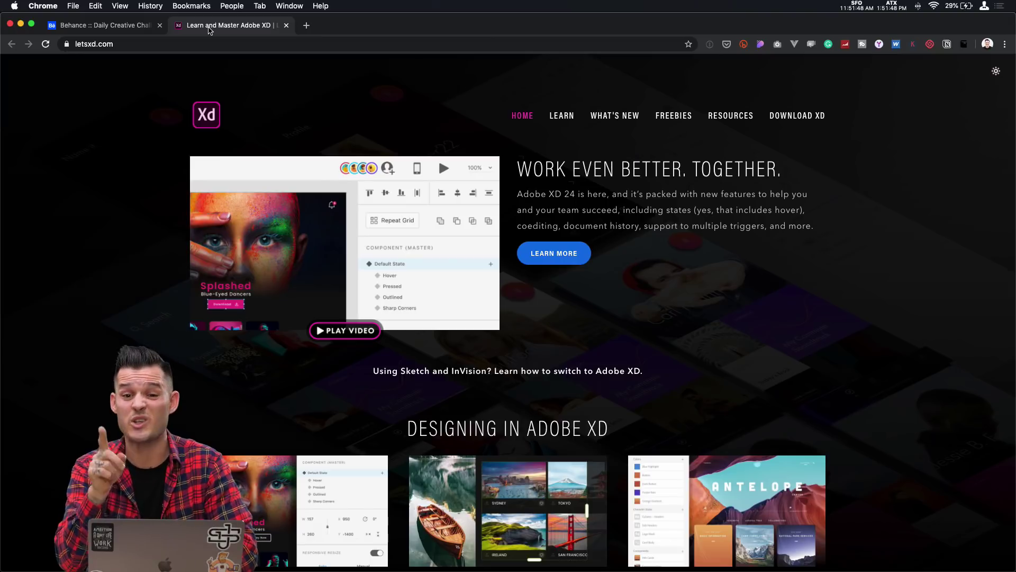
- Switch to Discord, open the Day 2 Fitness Goals submission link from the current-challenge channel, and return to the channel
key("cmd+Tab")
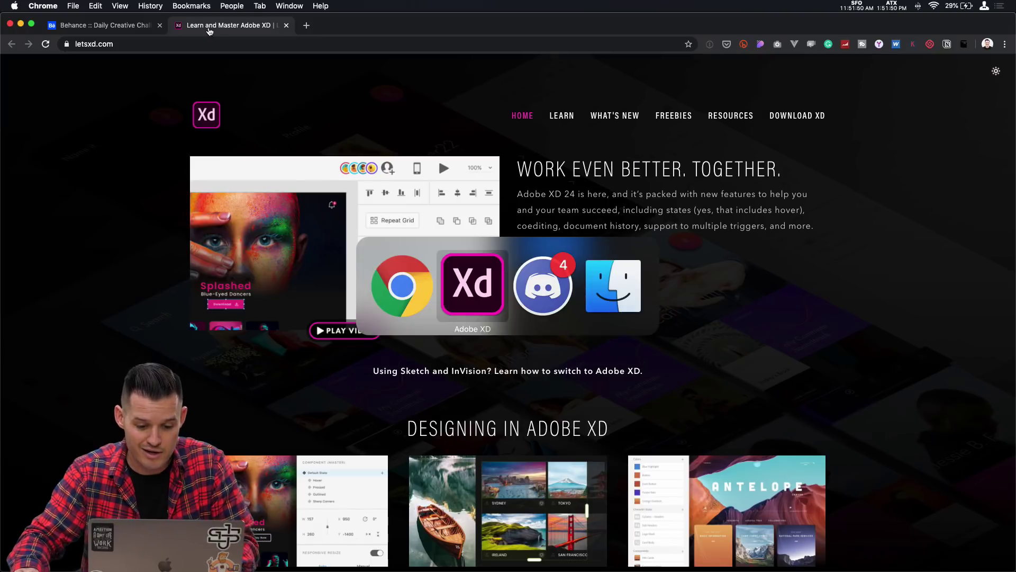
key("super+Tab")
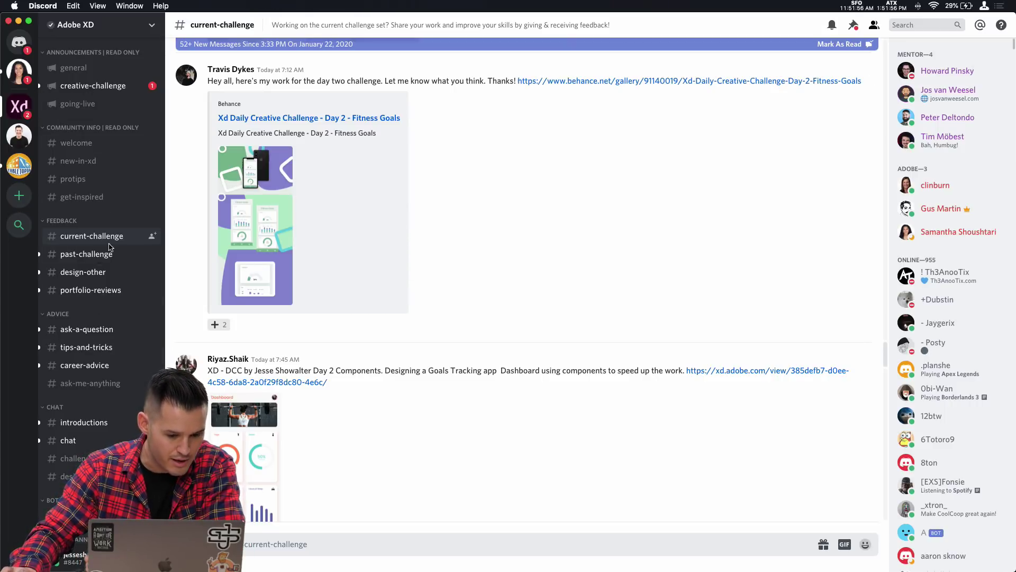
scroll(369, 413, "up", 1)
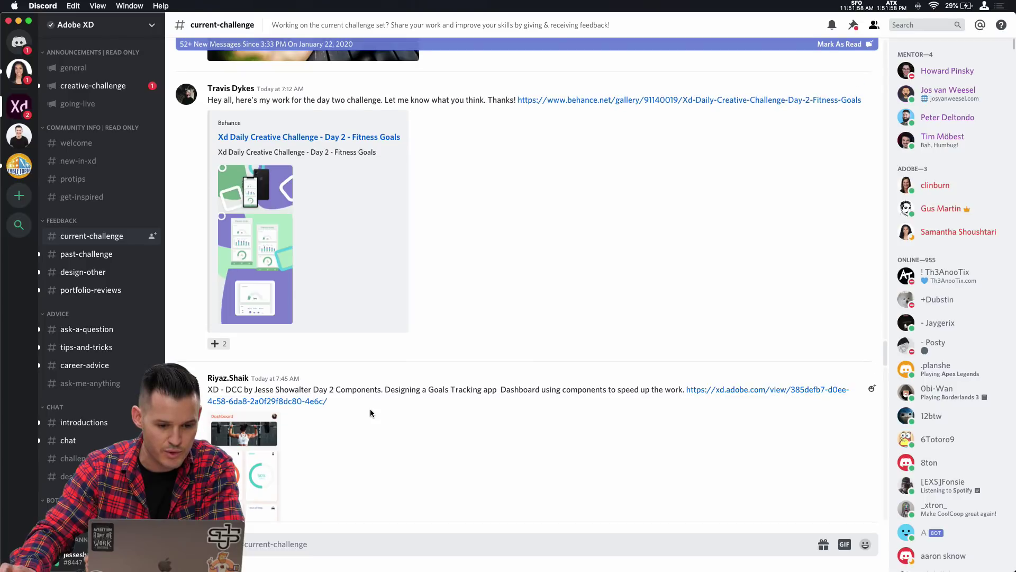
left_click(271, 140)
key("super+Tab")
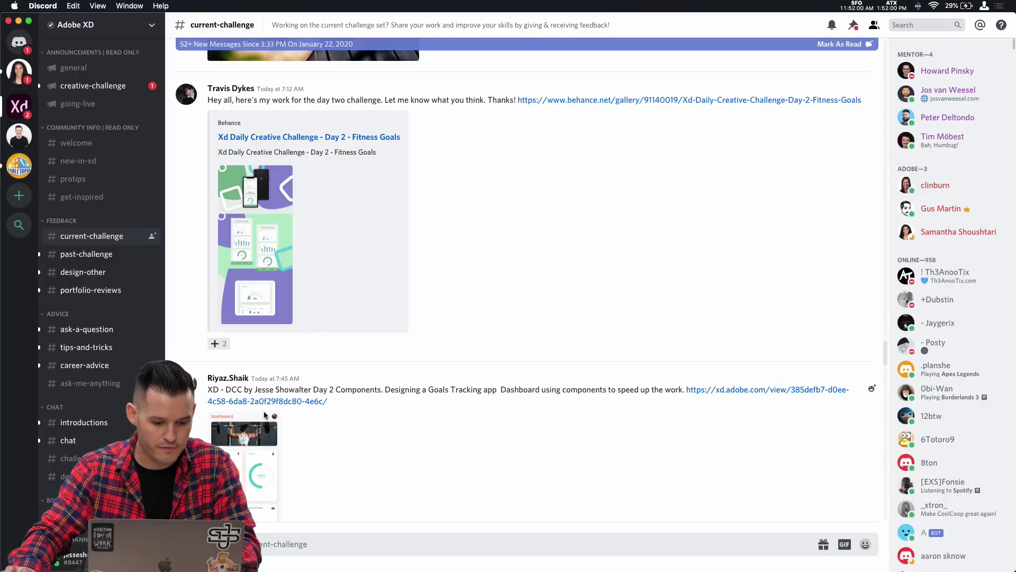
- Open the XD_DCC_Day 2_goals and Adobe XD Daily Creative Challenge Day 1 submission links from the channel
left_click(260, 404)
key("super+Tab")
scroll(429, 357, "down", 2)
scroll(430, 357, "down", 5)
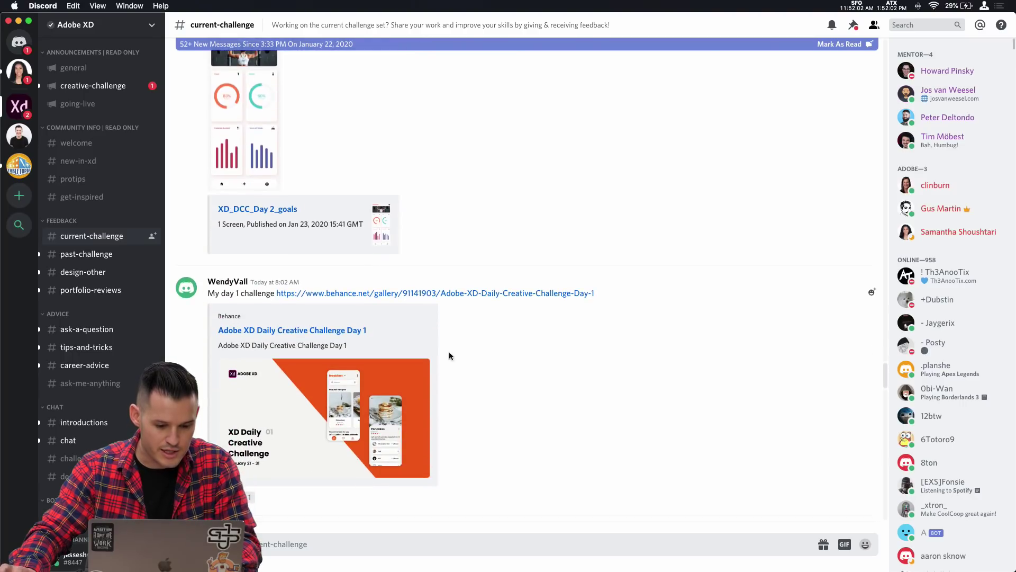
left_click(455, 294)
key("super+Tab")
scroll(478, 334, "down", 3)
scroll(477, 338, "down", 2)
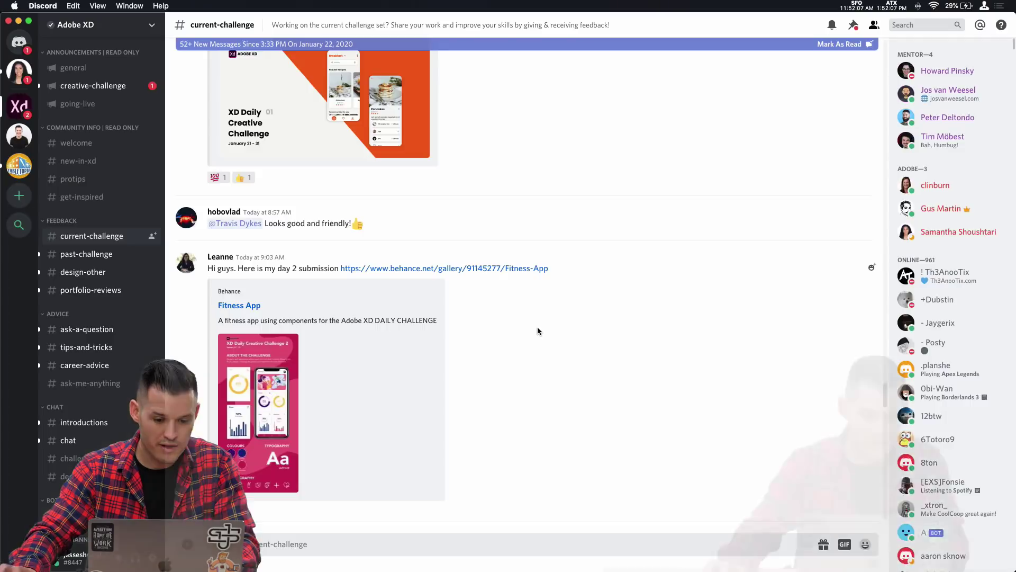
- Open the Fitness App and taha healthy submission links, and enlarge the posted XD Daily Challenge 2 sports image
scroll(491, 350, "down", 5)
left_click(362, 202)
key("super+Tab")
scroll(510, 294, "down", 6)
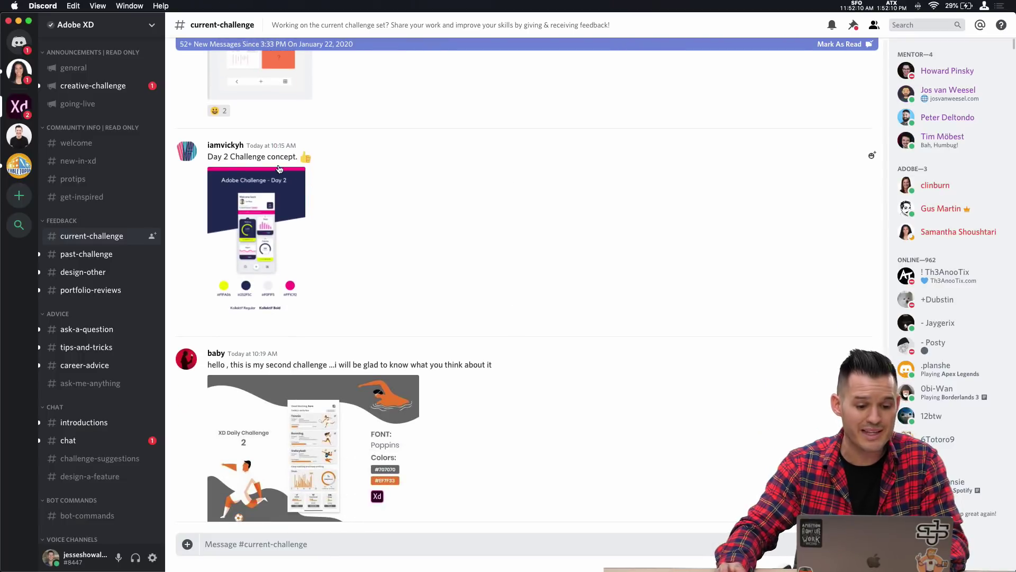
scroll(477, 363, "down", 3)
left_click(350, 314)
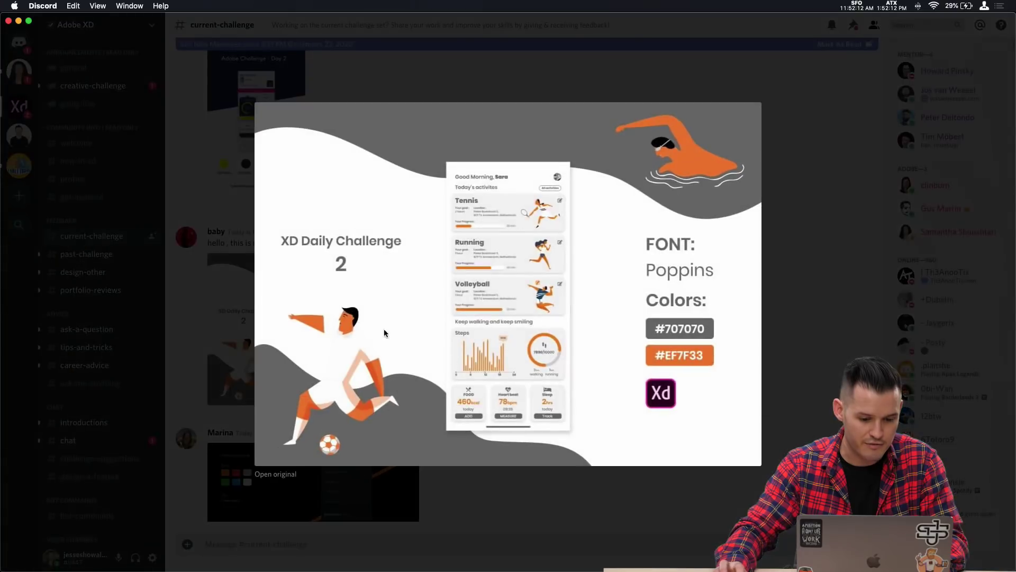
- Switch to Chrome and examine the Day 2 Fitness Goals submission's phone mockup, screens and charts through to the page's end
key("super+Tab")
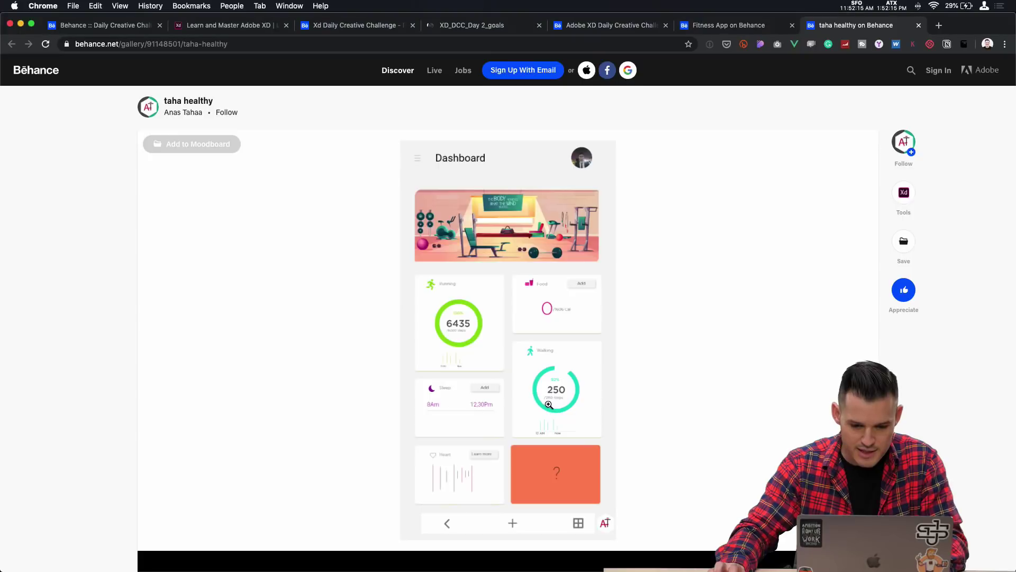
key("ctrl+3")
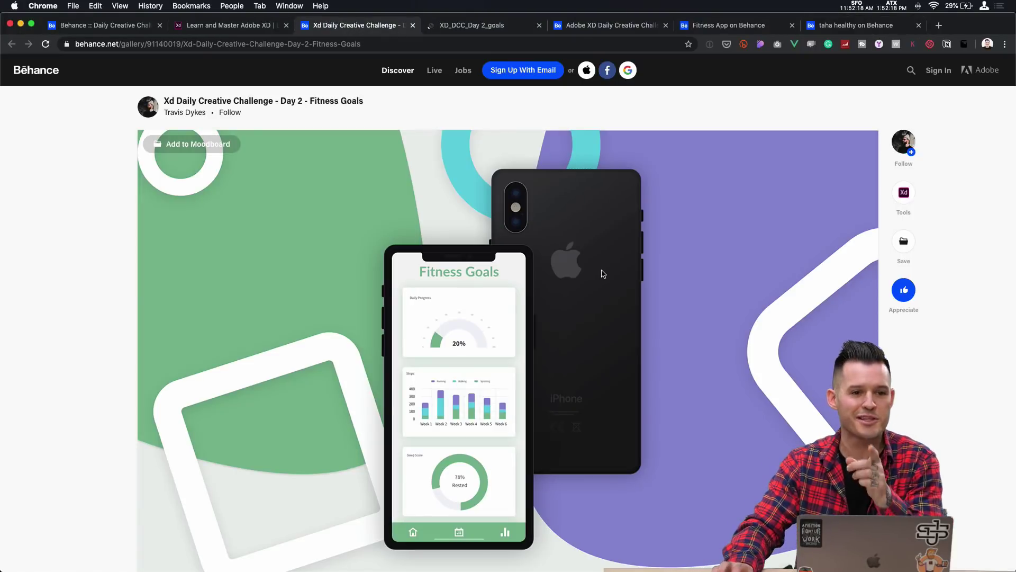
scroll(603, 278, "down", 2)
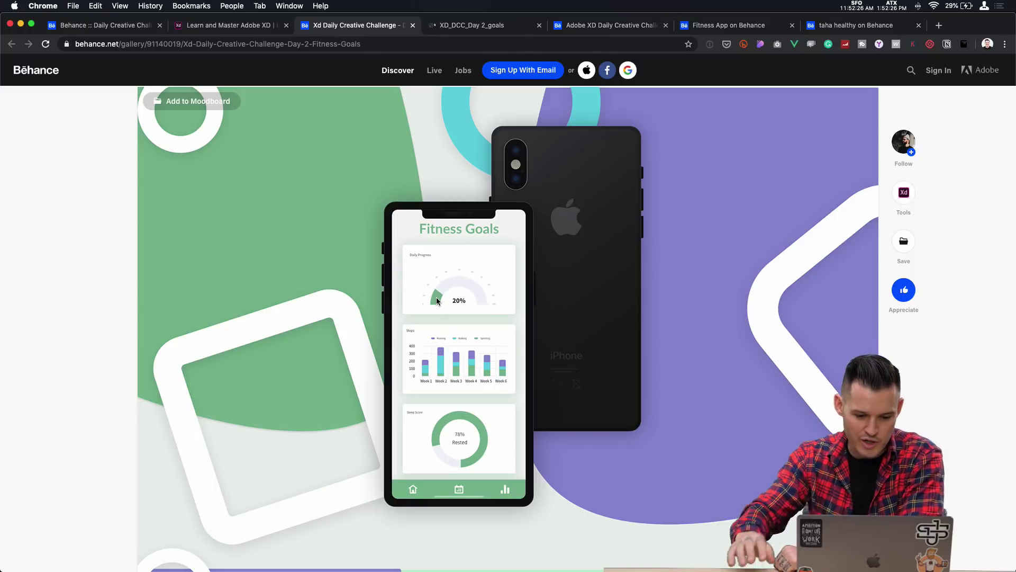
scroll(454, 320, "down", 10)
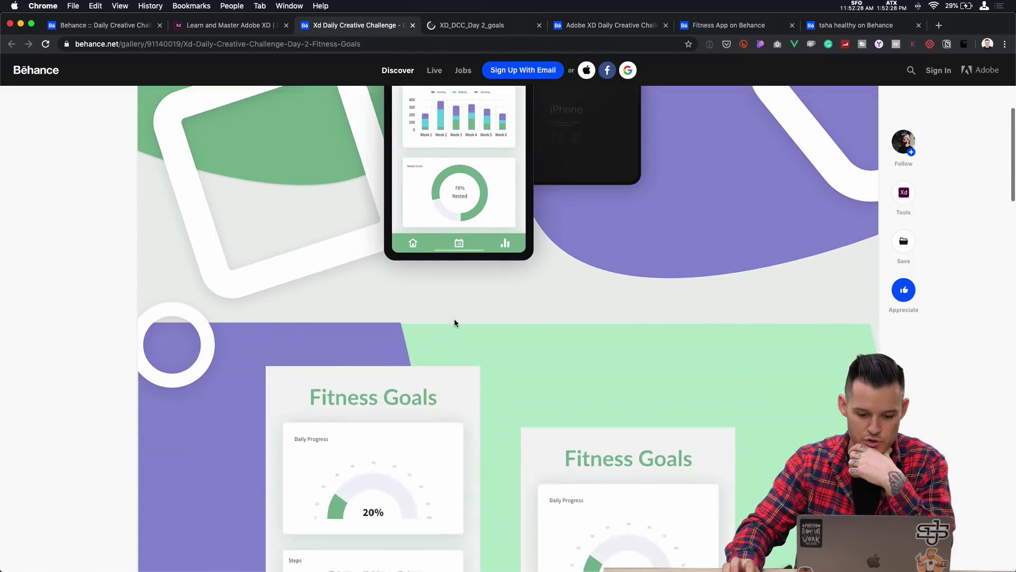
scroll(454, 322, "down", 1)
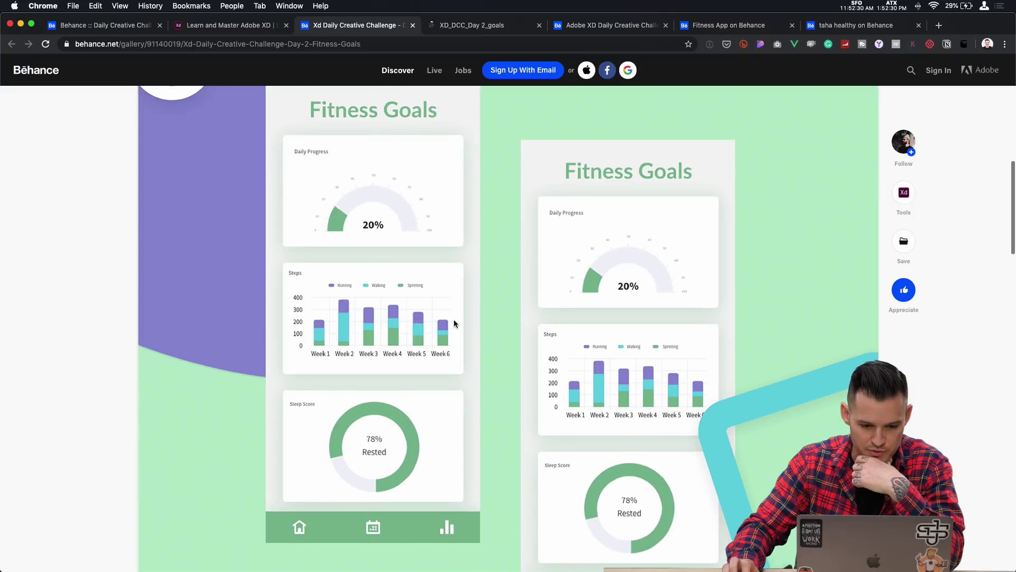
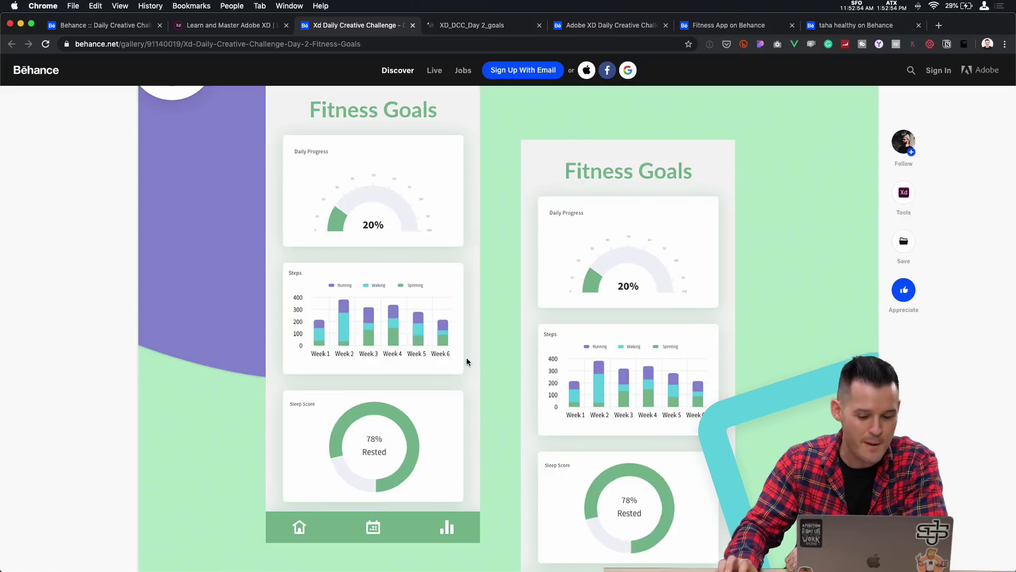
scroll(468, 360, "down", 10)
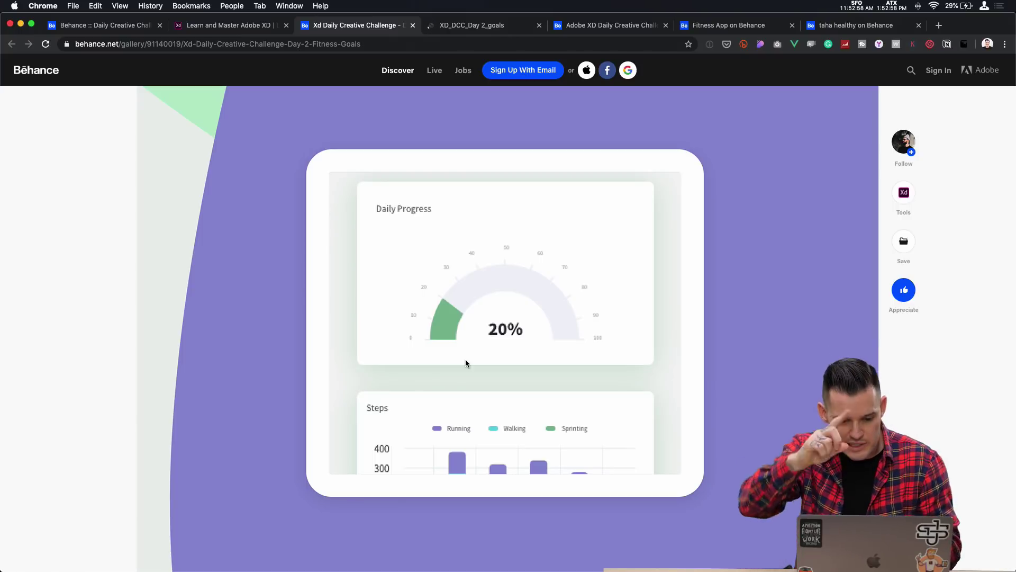
scroll(382, 363, "down", 5)
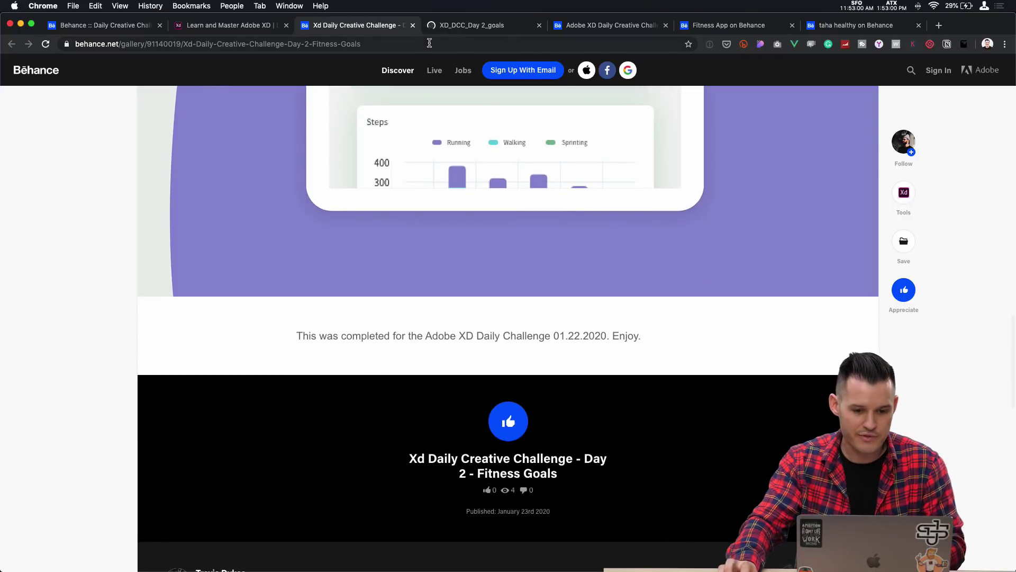
- View the XD_DCC_Day 2_goals dashboard, check the earlier posts in the Discord channel, and return to the dashboard
left_click(451, 26)
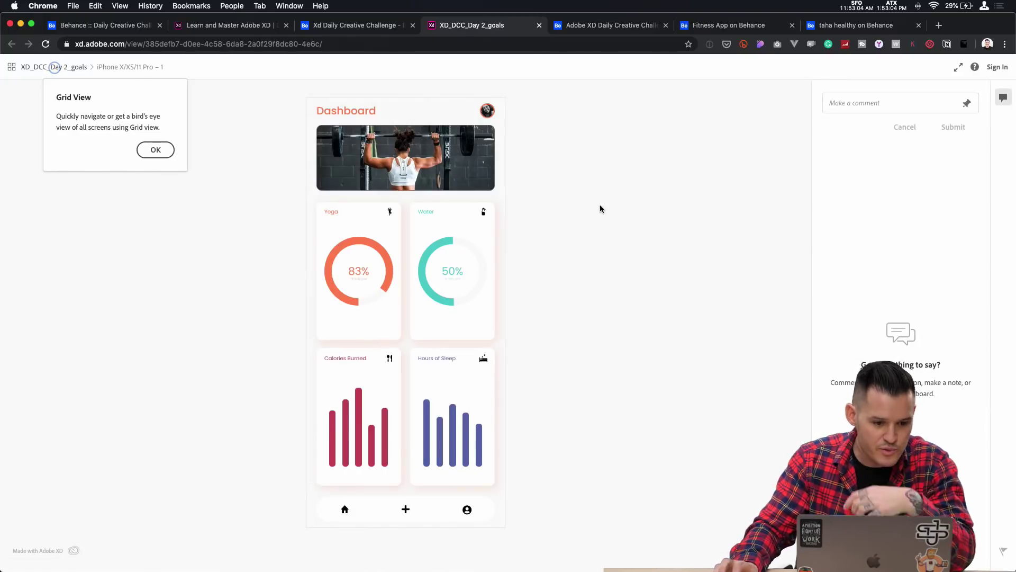
key("super+Tab")
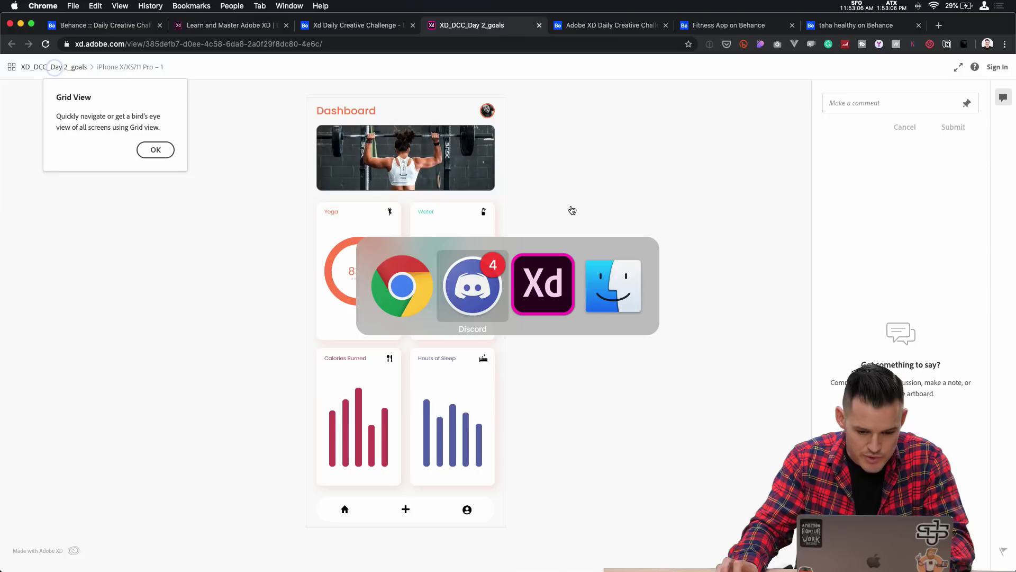
left_click(836, 178)
scroll(713, 180, "up", 15)
scroll(713, 182, "up", 5)
key("super+Tab")
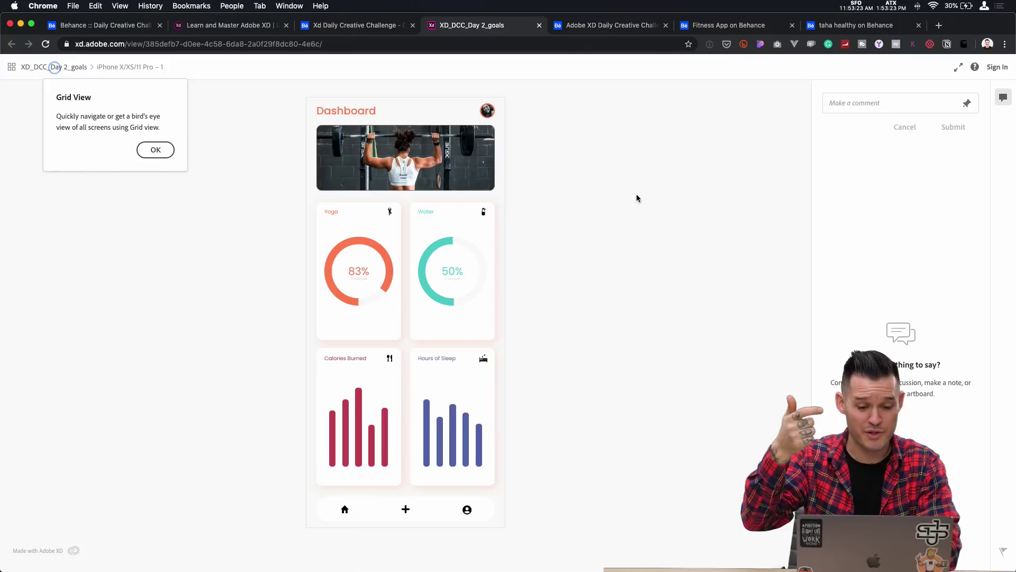
- Examine the Adobe XD Daily Creative Challenge Day 1 submission's cover, colors, typography and recipe screens
left_click(595, 24)
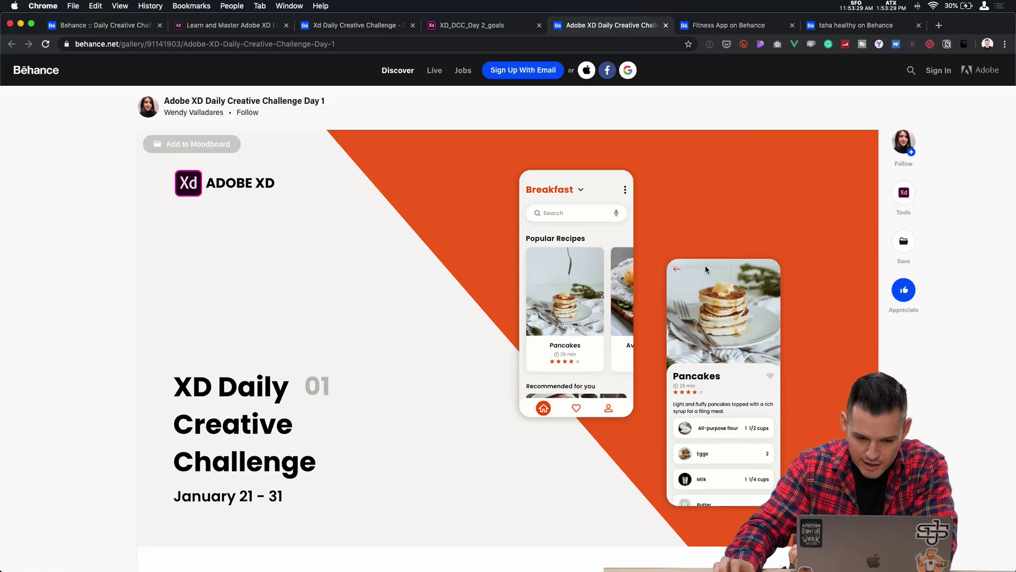
scroll(705, 266, "down", 1)
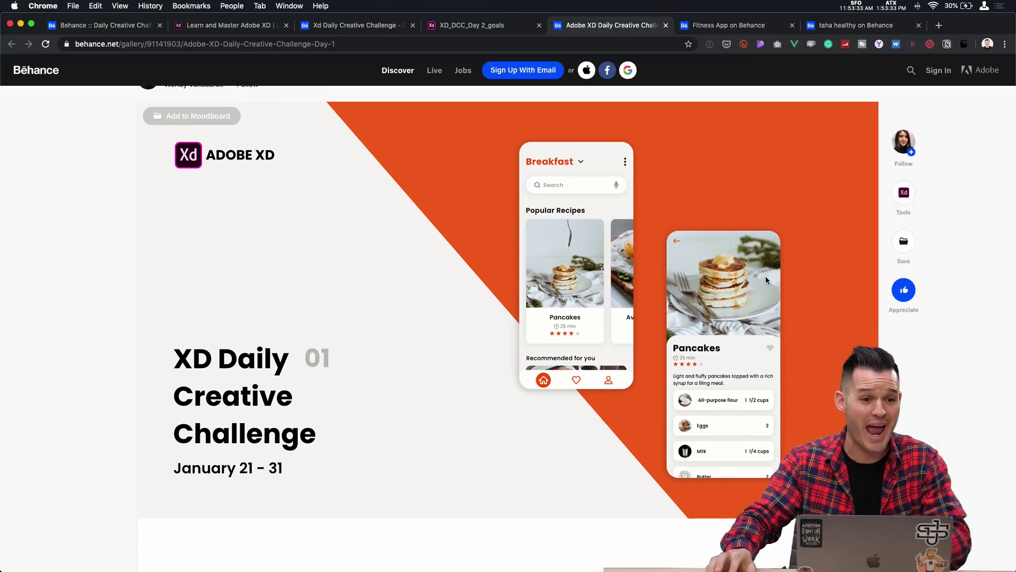
scroll(703, 256, "down", 2)
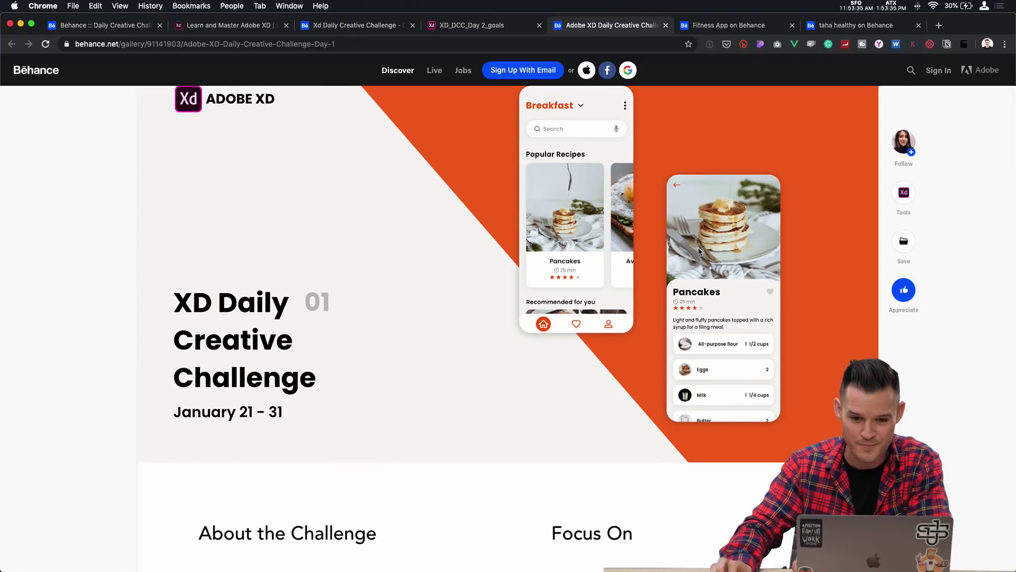
scroll(698, 251, "down", 2)
scroll(700, 250, "down", 15)
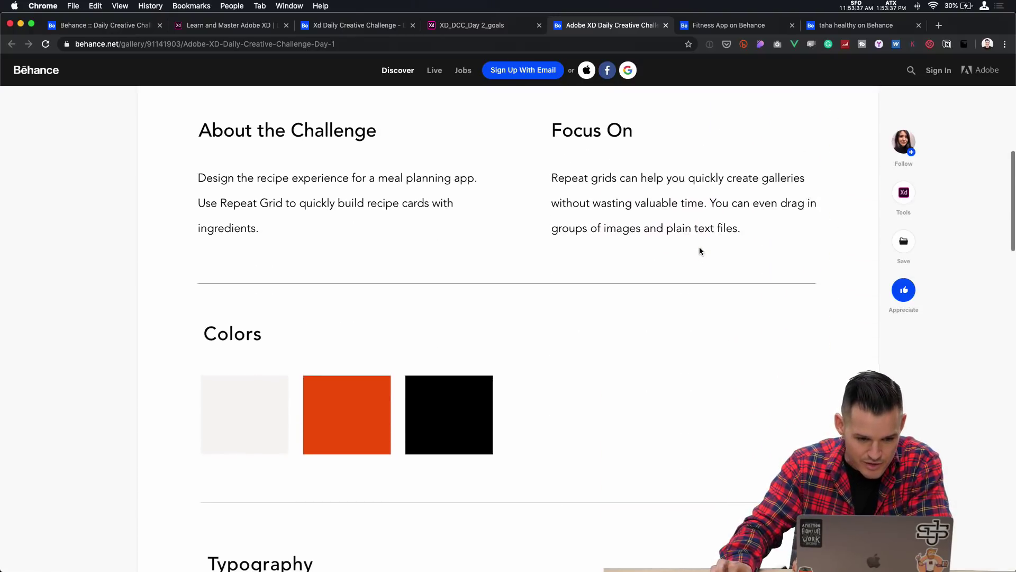
scroll(700, 248, "up", 12)
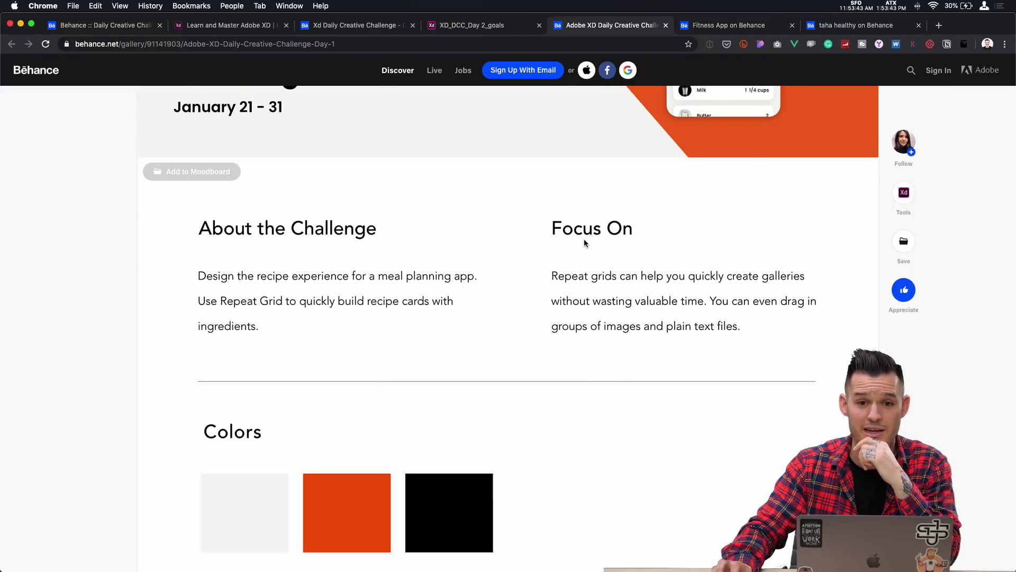
scroll(584, 243, "up", 10)
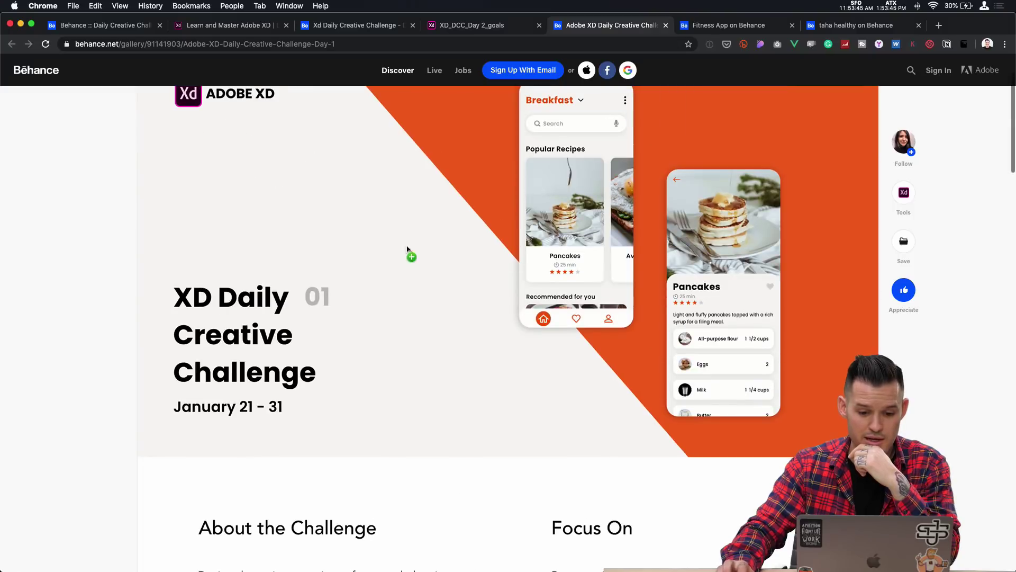
scroll(357, 244, "down", 10)
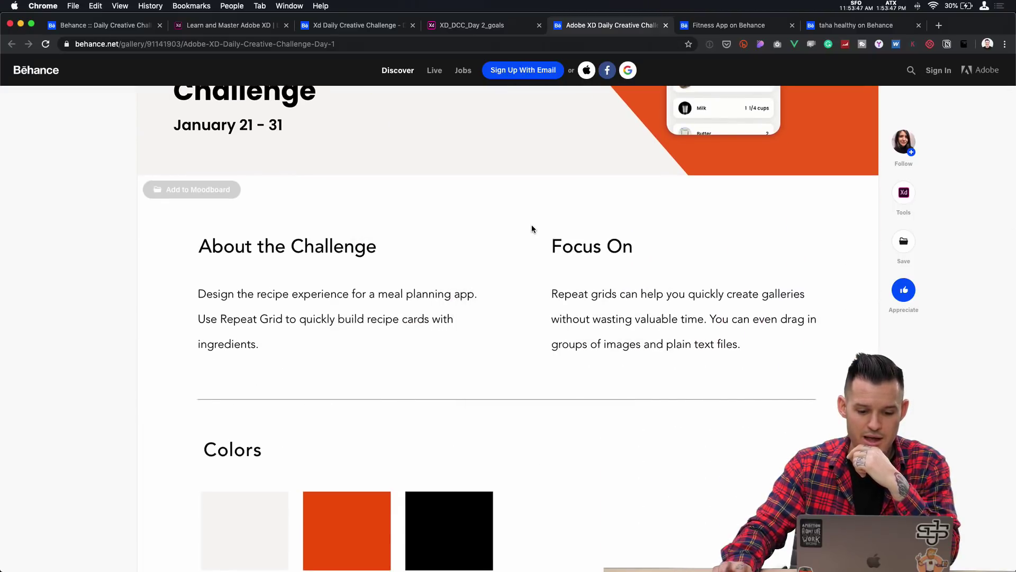
scroll(533, 228, "down", 20)
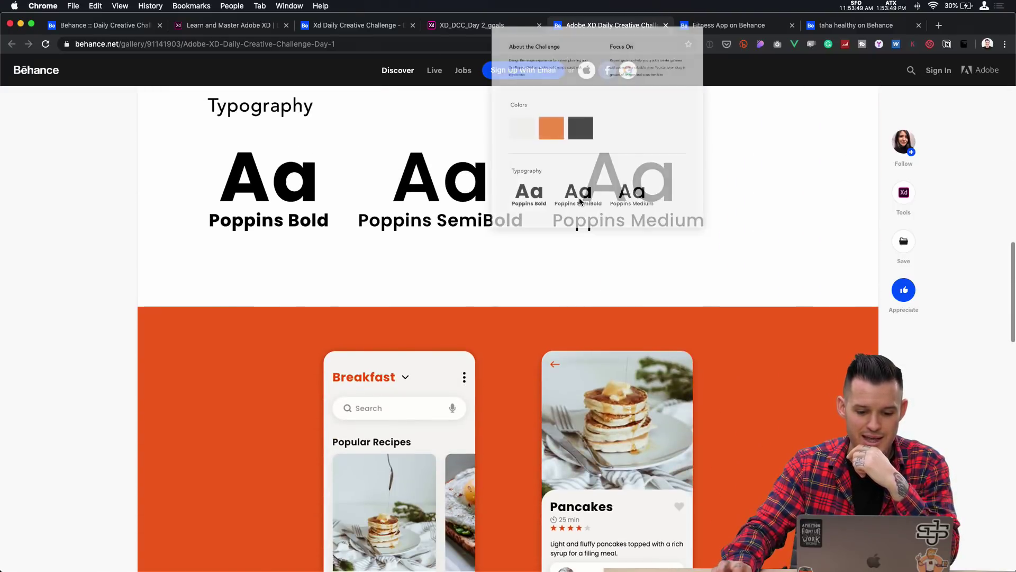
scroll(522, 214, "down", 8)
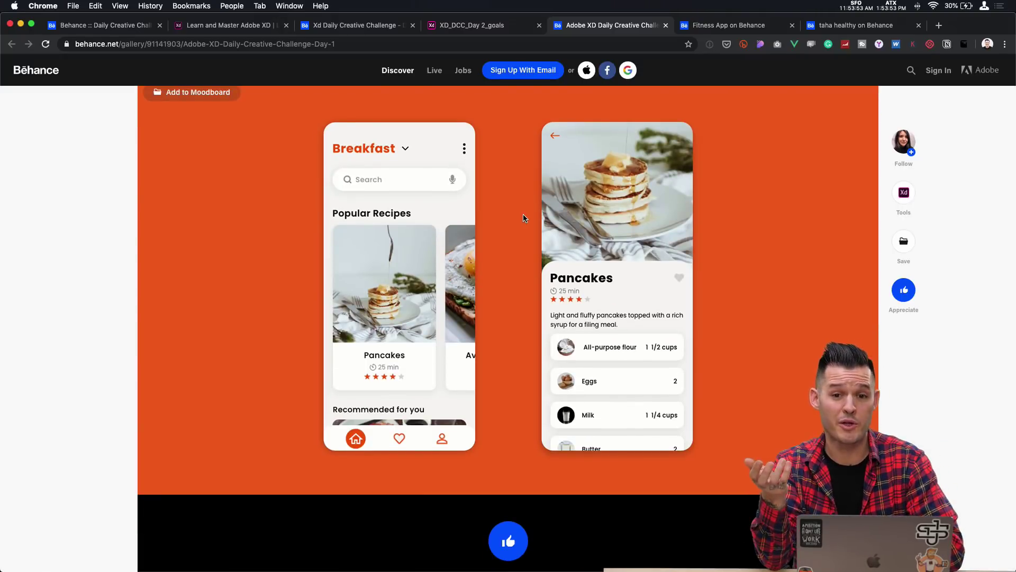
scroll(521, 219, "up", 20)
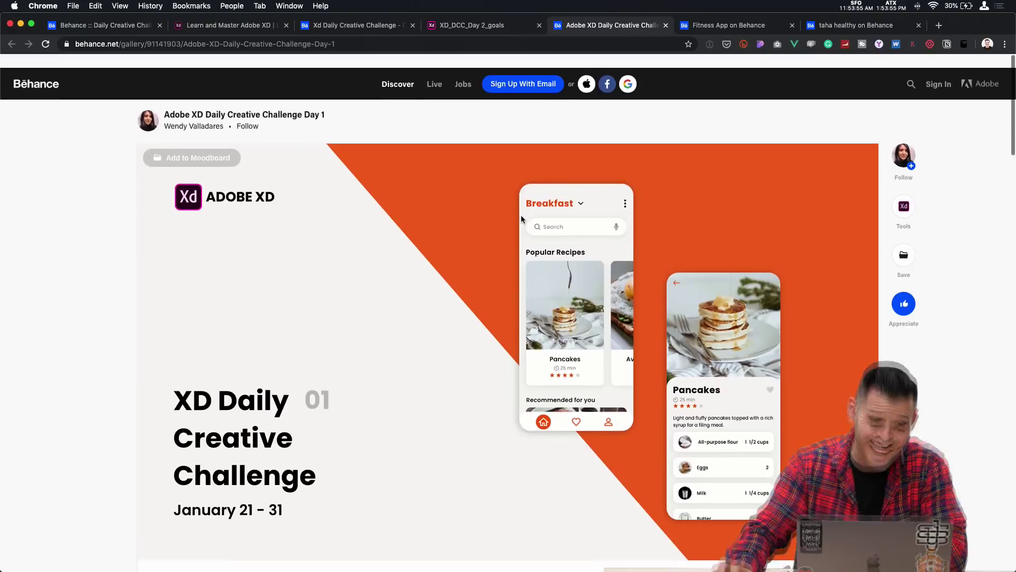
scroll(515, 222, "down", 20)
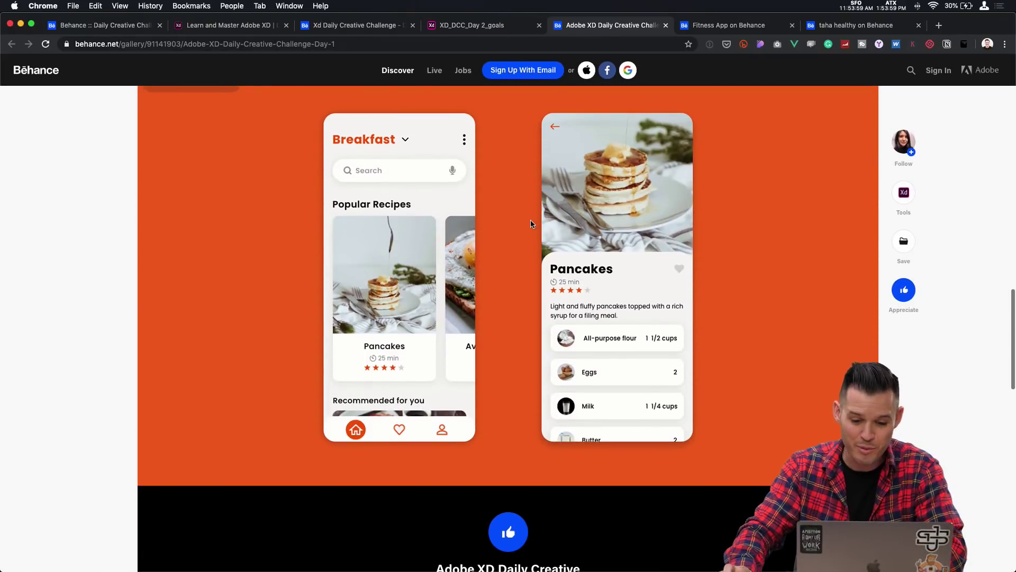
scroll(527, 223, "down", 10)
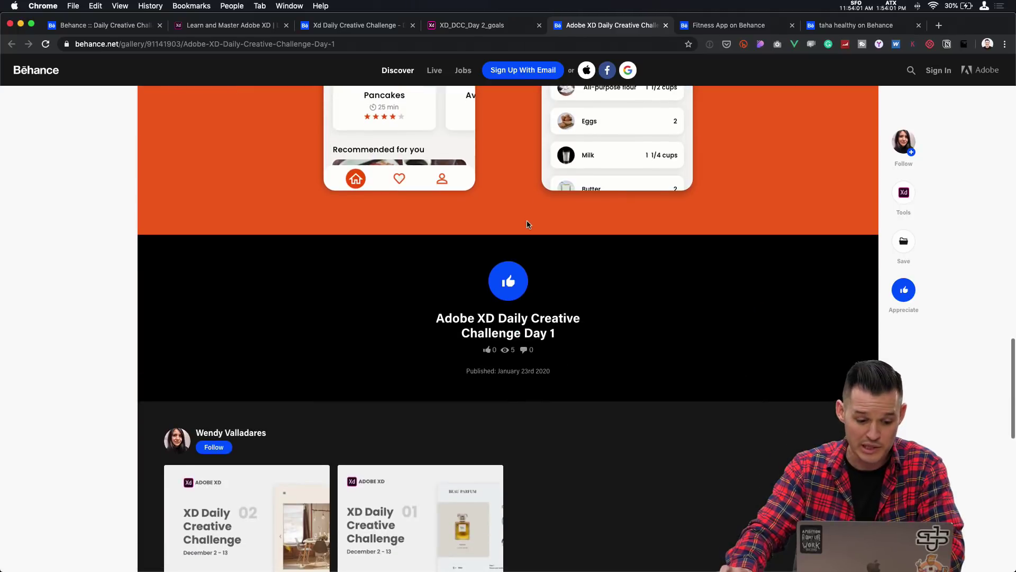
scroll(527, 225, "up", 8)
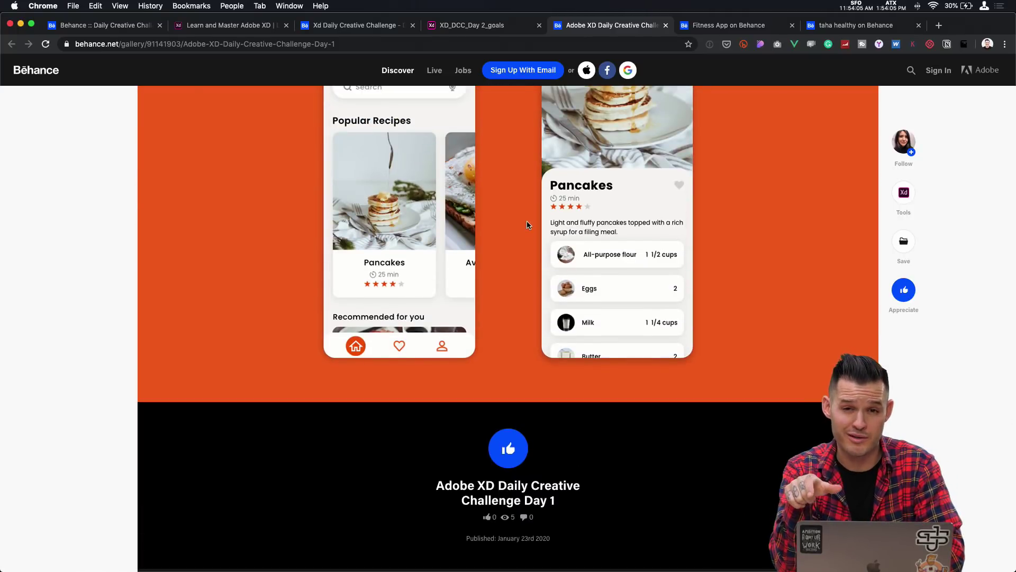
- Examine the Fitness App submission's challenge description, goal rings and bar chart cards
left_click(709, 25)
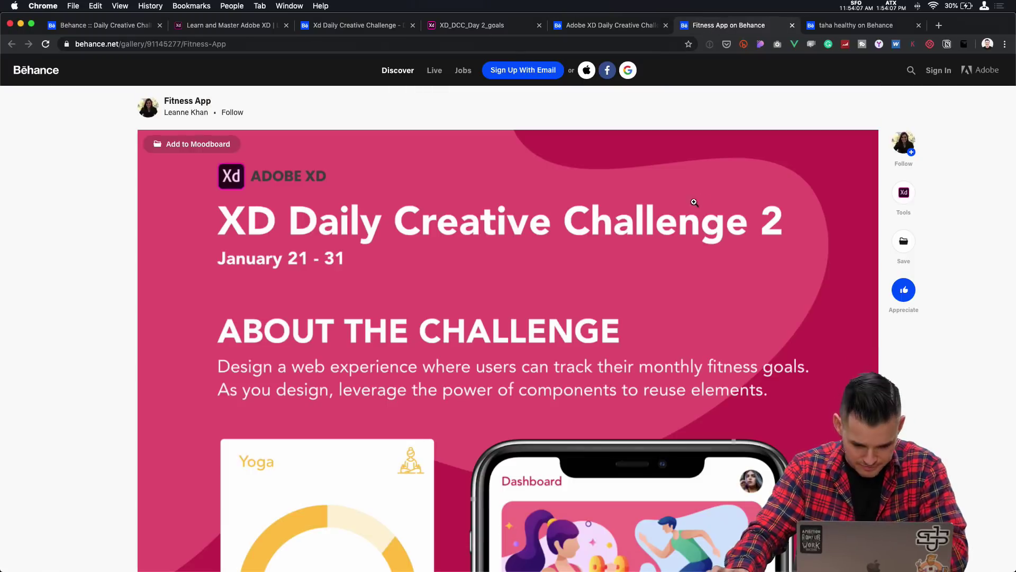
scroll(677, 210, "down", 3)
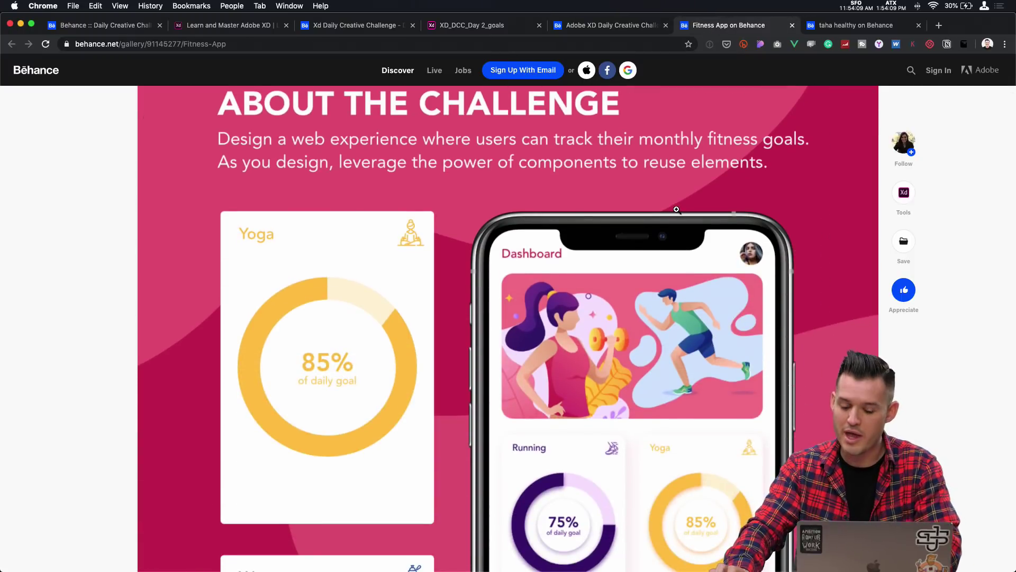
scroll(680, 228, "up", 4)
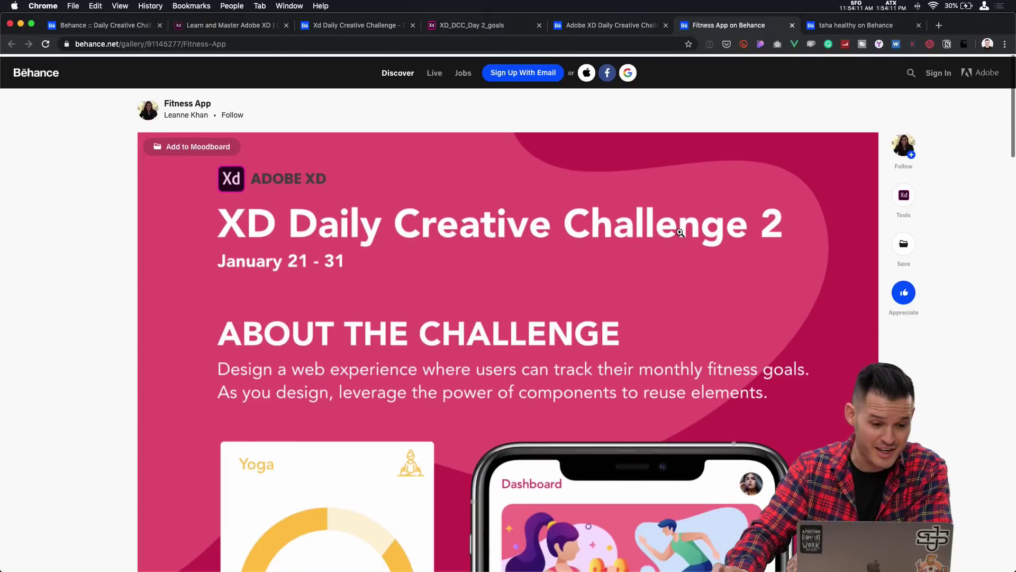
scroll(677, 235, "down", 10)
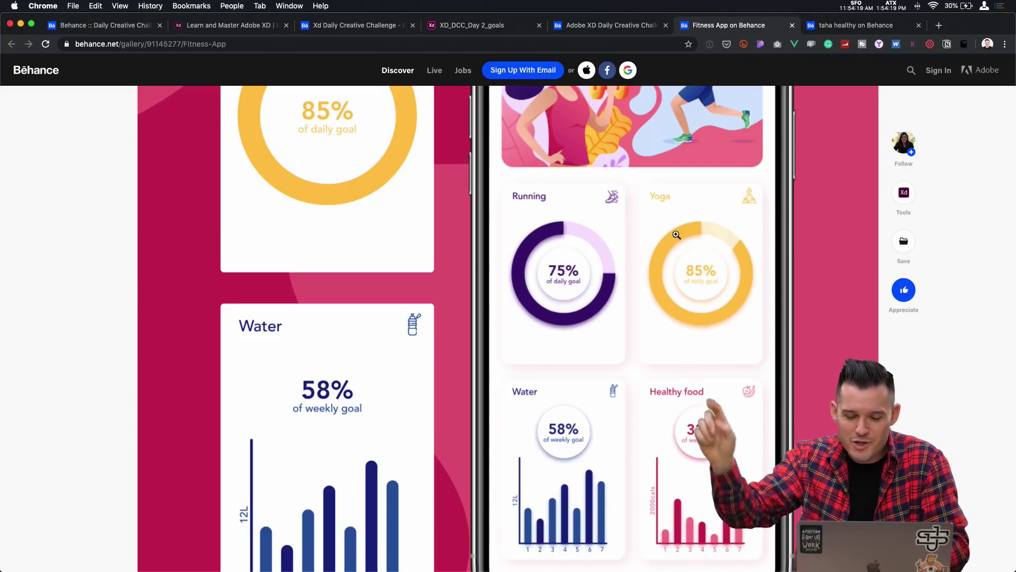
scroll(691, 308, "down", 5)
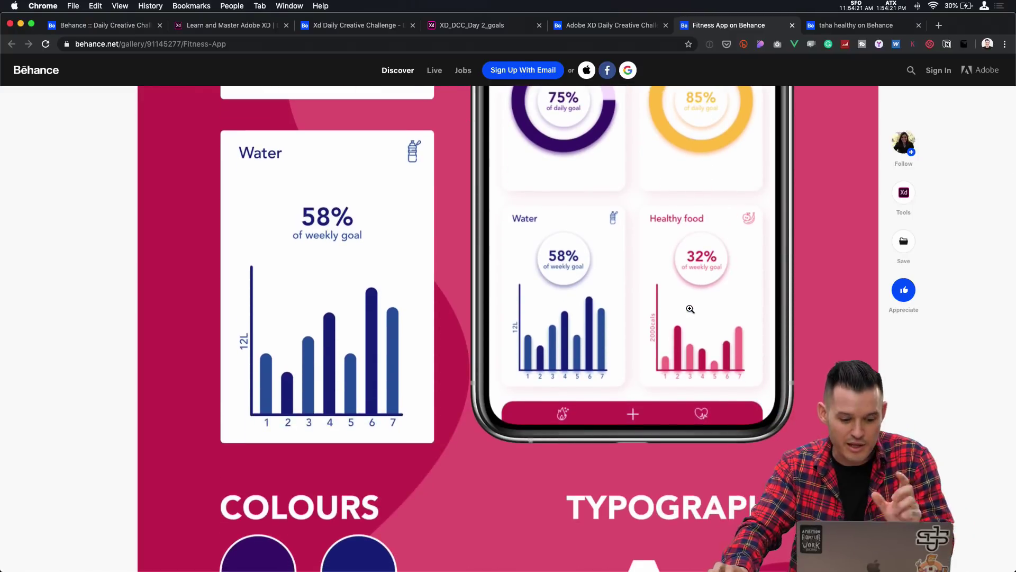